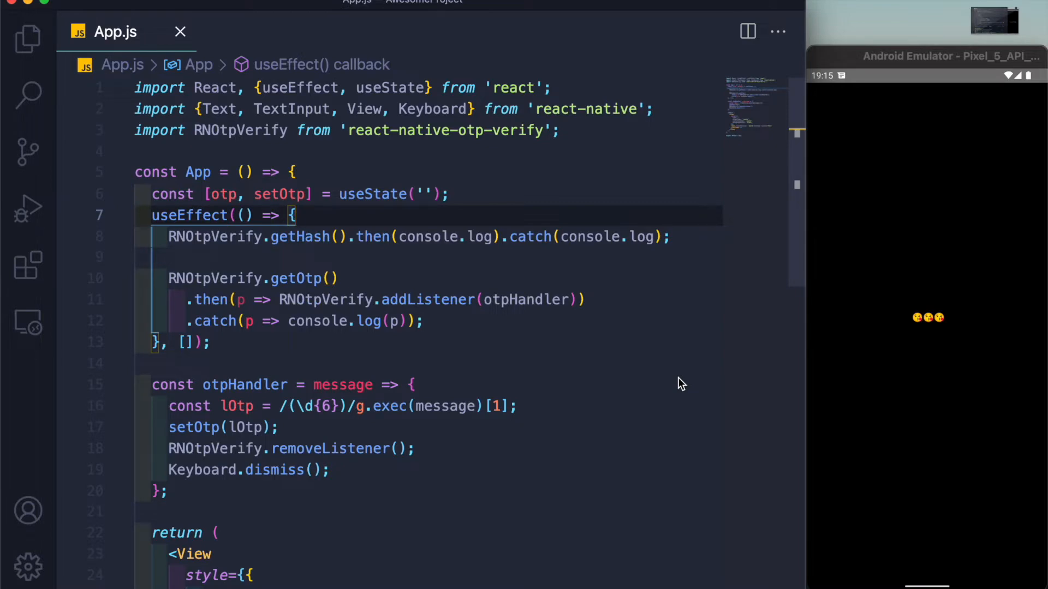
# Step: Select the react-native-otp-textinput install command on its npm page and return to the editor
pyautogui.hotkey('ctrl', 'Right')
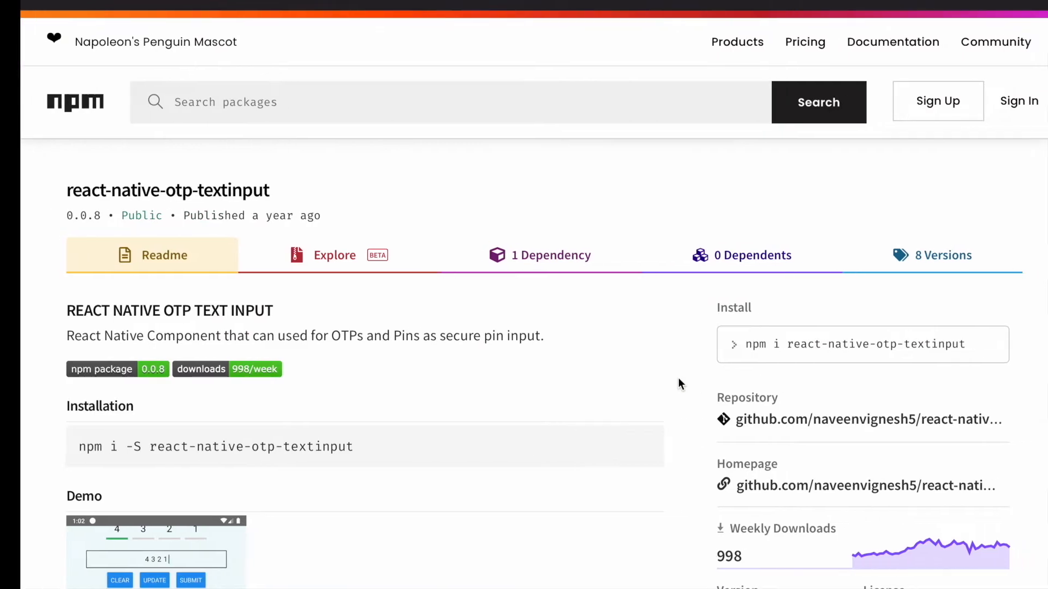
pyautogui.scroll(-4, 670, 377)
pyautogui.scroll(-1, 547, 516)
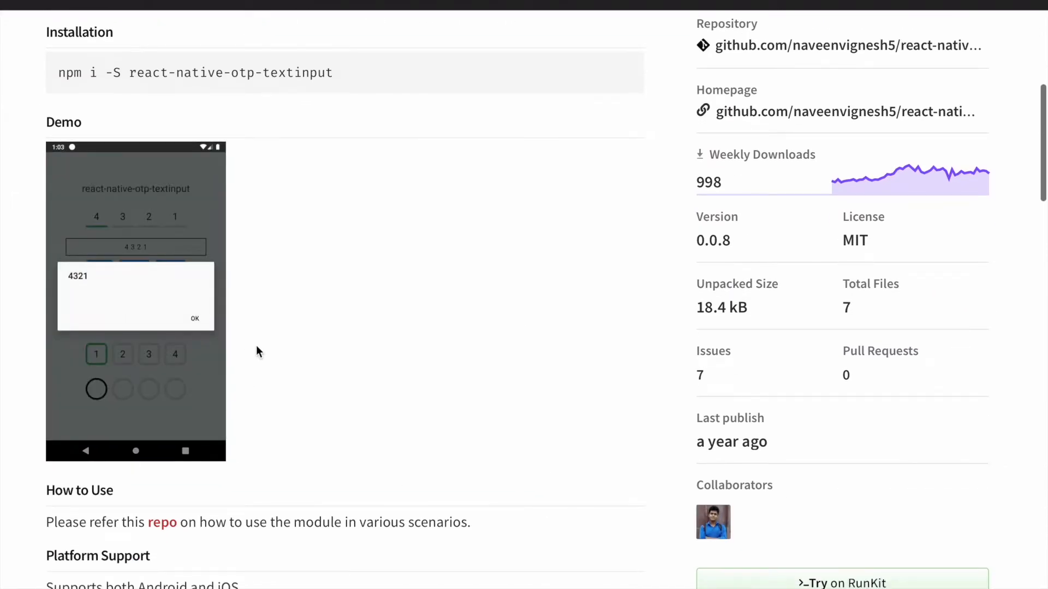
pyautogui.scroll(-1, 382, 403)
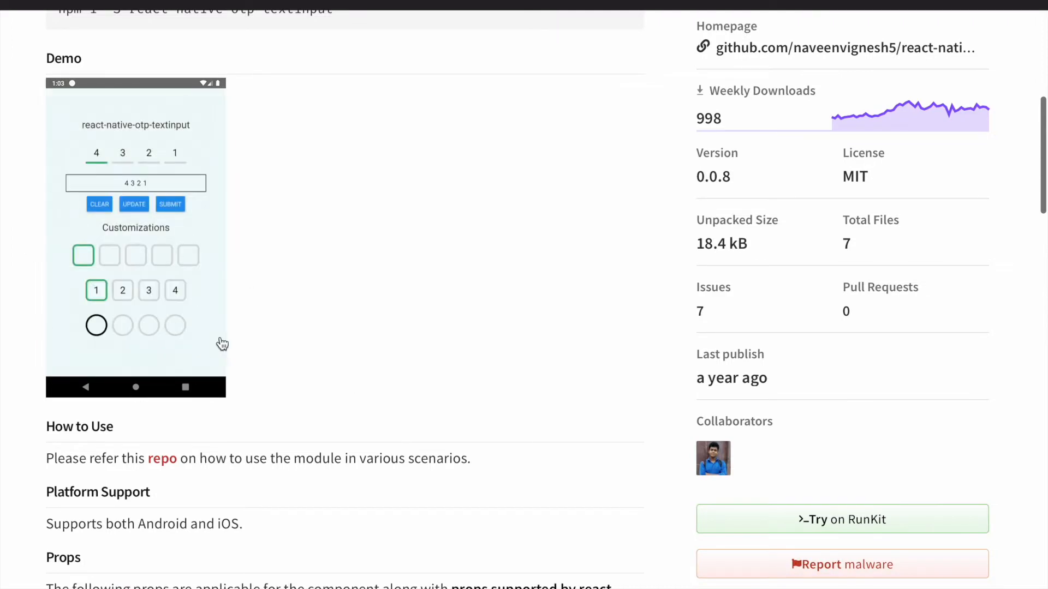
pyautogui.scroll(4, 426, 392)
pyautogui.scroll(2, 427, 392)
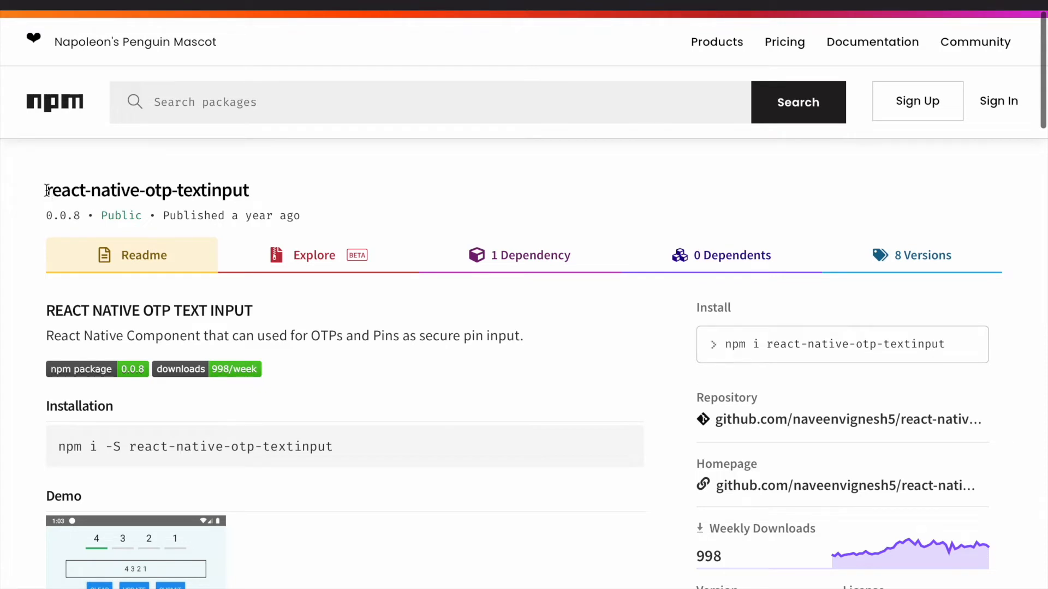
pyautogui.moveTo(45, 193); pyautogui.dragTo(259, 182)
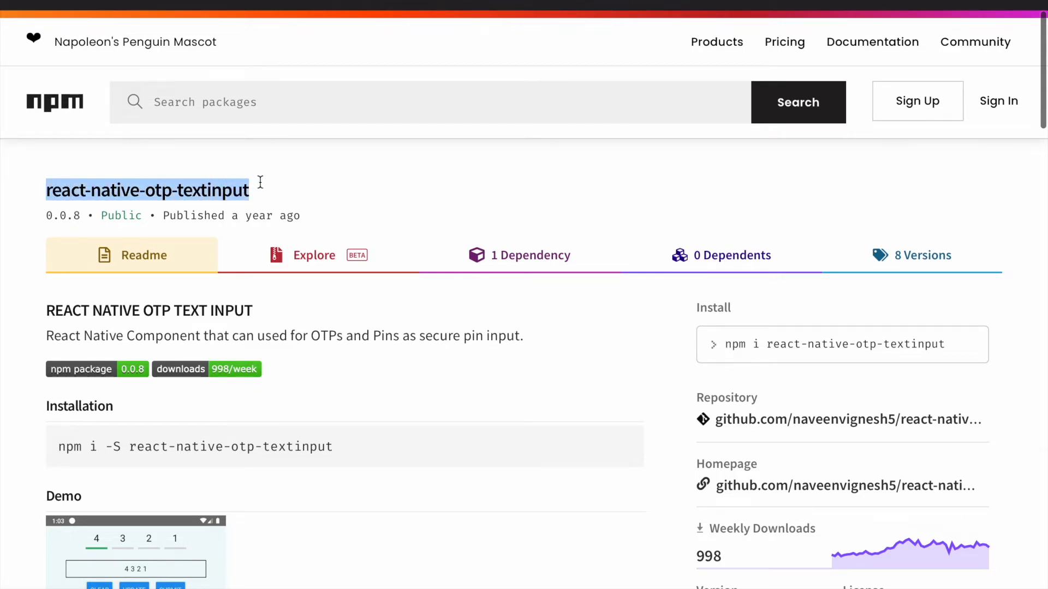
pyautogui.click(290, 206)
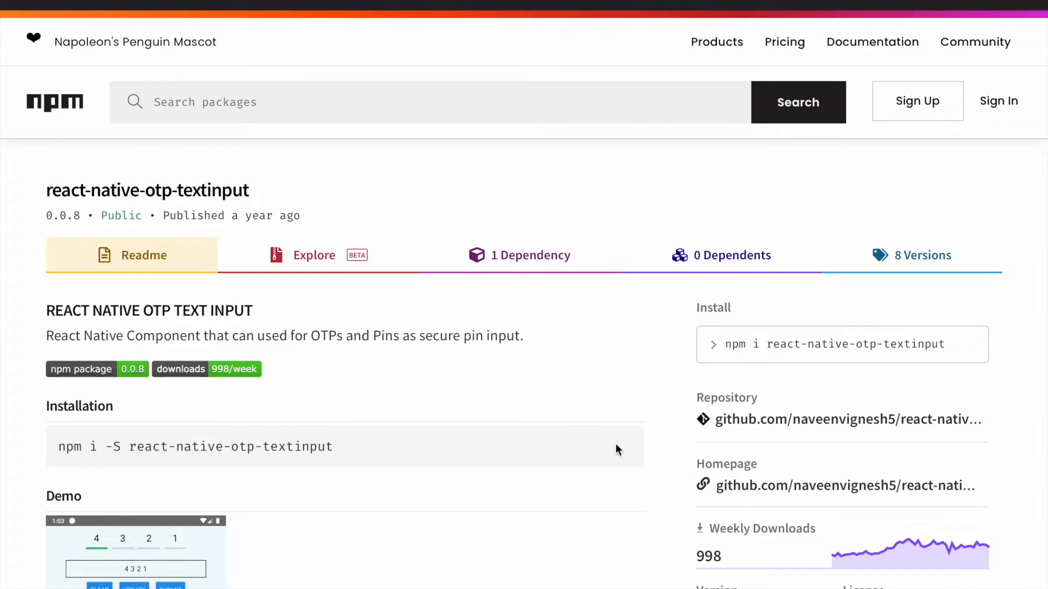
pyautogui.tripleClick(214, 453)
pyautogui.press('super+c')
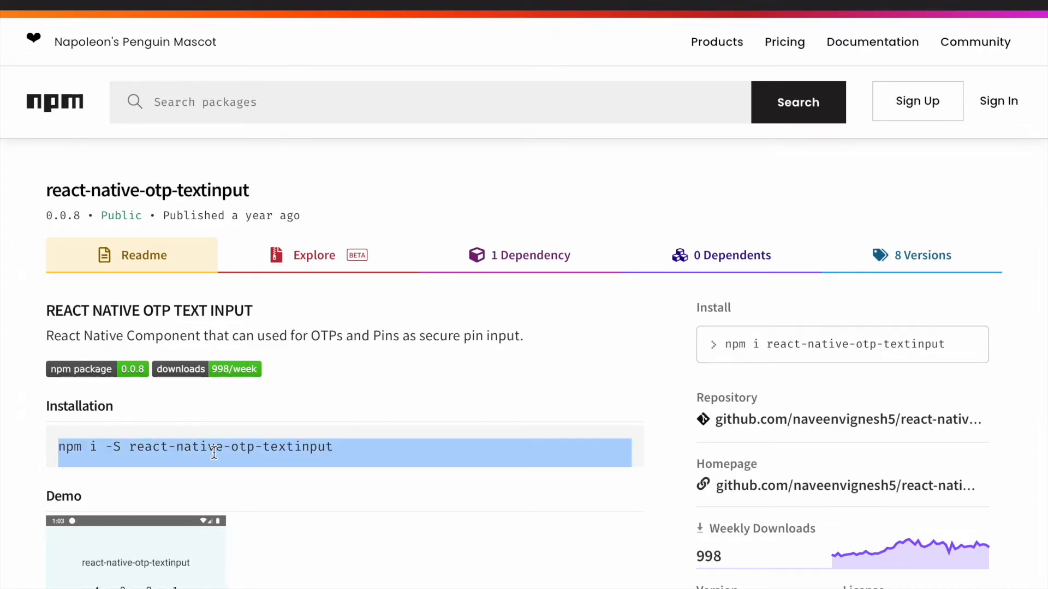
pyautogui.hotkey('ctrl', 'Left')
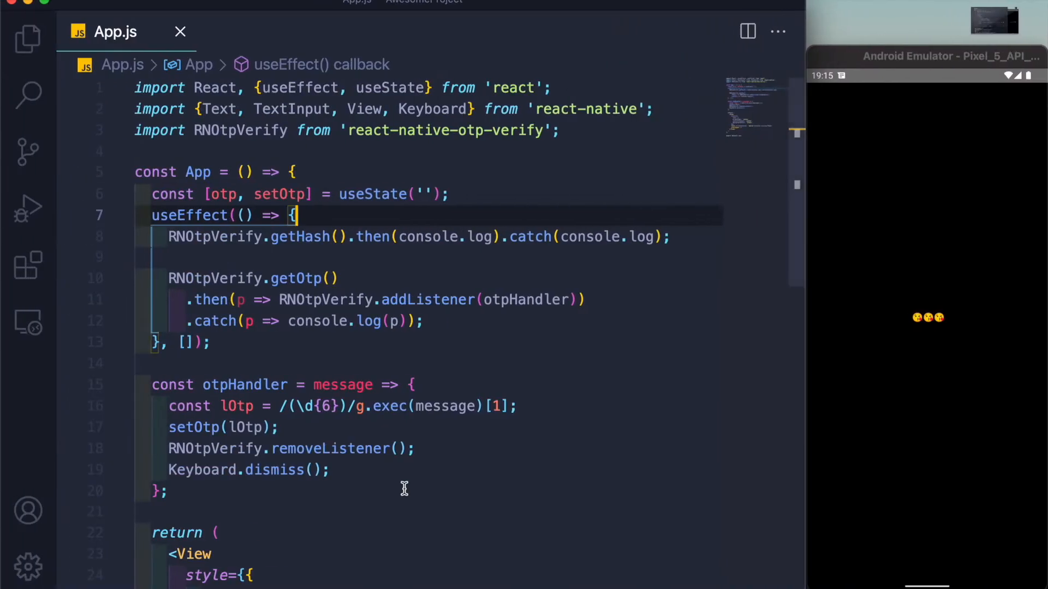
# Step: Run npm i -S react-native-otp-textinput in the integrated terminal
pyautogui.click(404, 489)
pyautogui.hotkey('ctrl', '`')
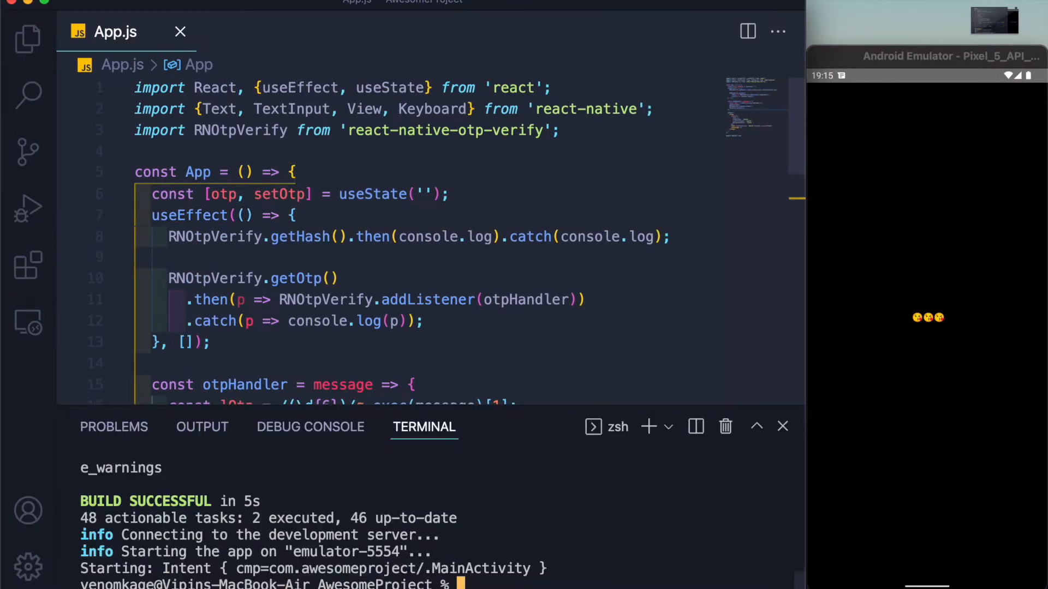
pyautogui.press('super+v')
pyautogui.press('Return')
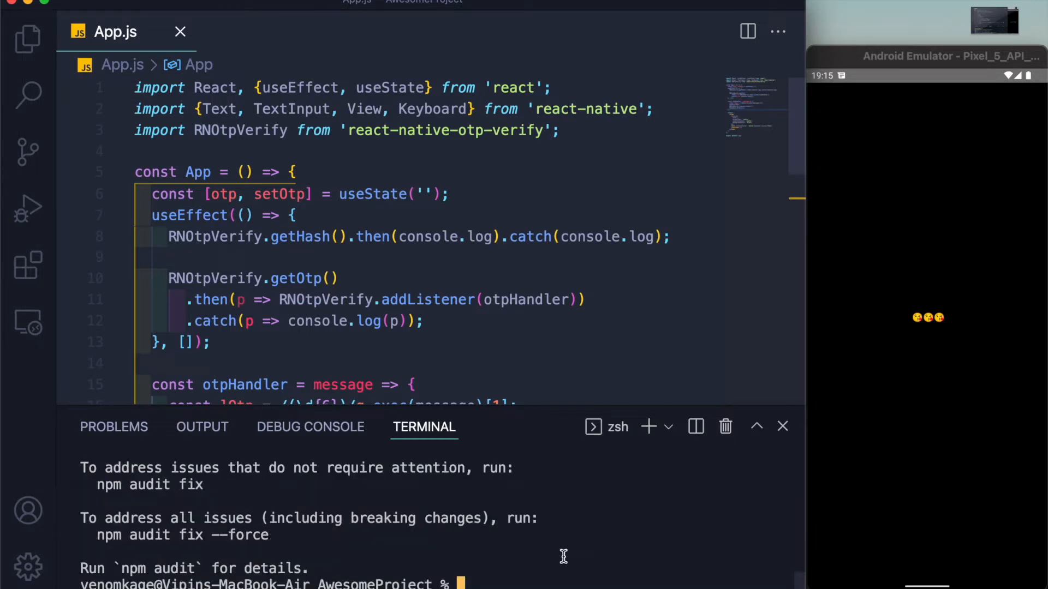
pyautogui.scroll(2, 563, 558)
pyautogui.scroll(2, 564, 557)
pyautogui.scroll(1, 564, 557)
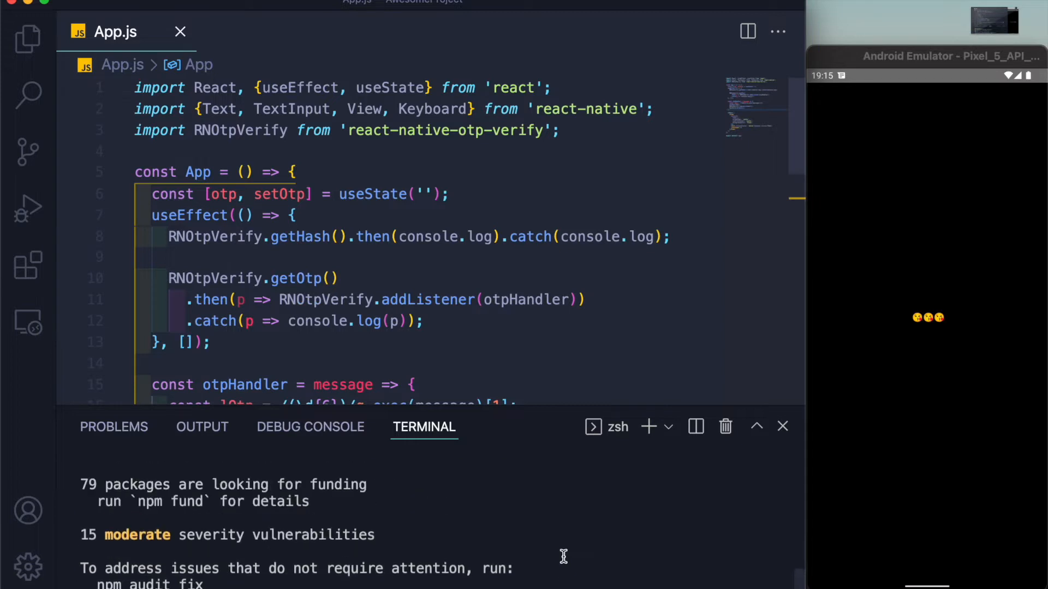
pyautogui.scroll(-3, 563, 557)
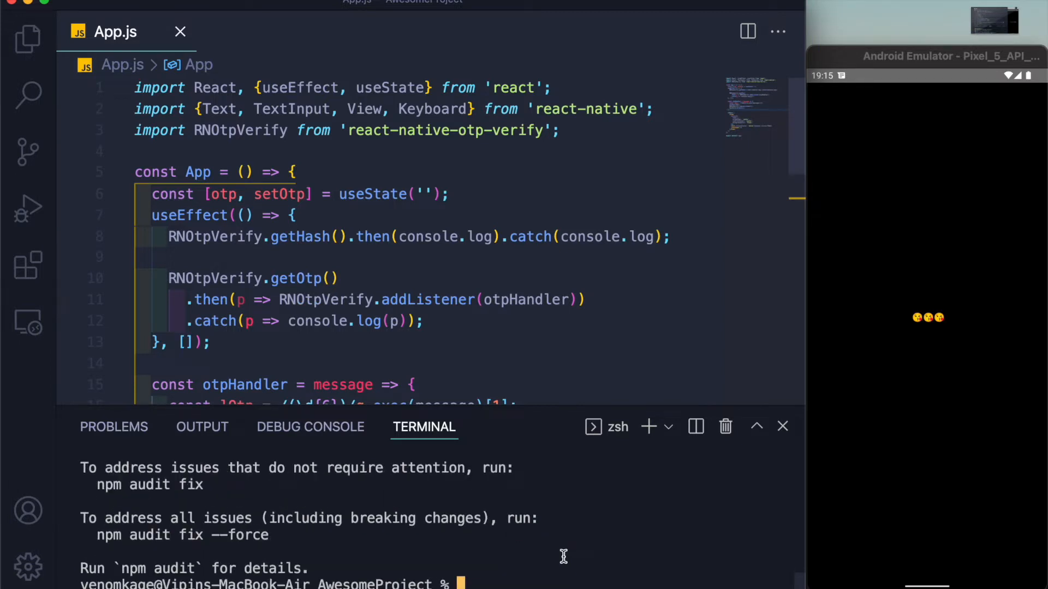
pyautogui.write('rcl')
# Step: Clear the terminal output and close the terminal panel
pyautogui.press('BackSpace')
pyautogui.press('BackSpace')
pyautogui.press('BackSpace')
pyautogui.write('clear')
pyautogui.press('Return')
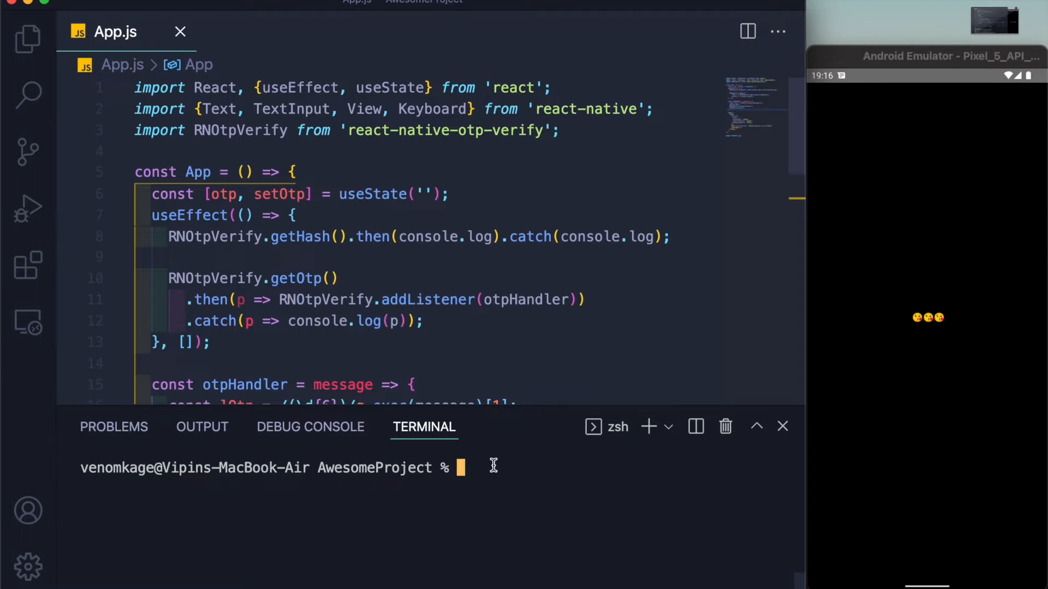
pyautogui.hotkey('ctrl', '`')
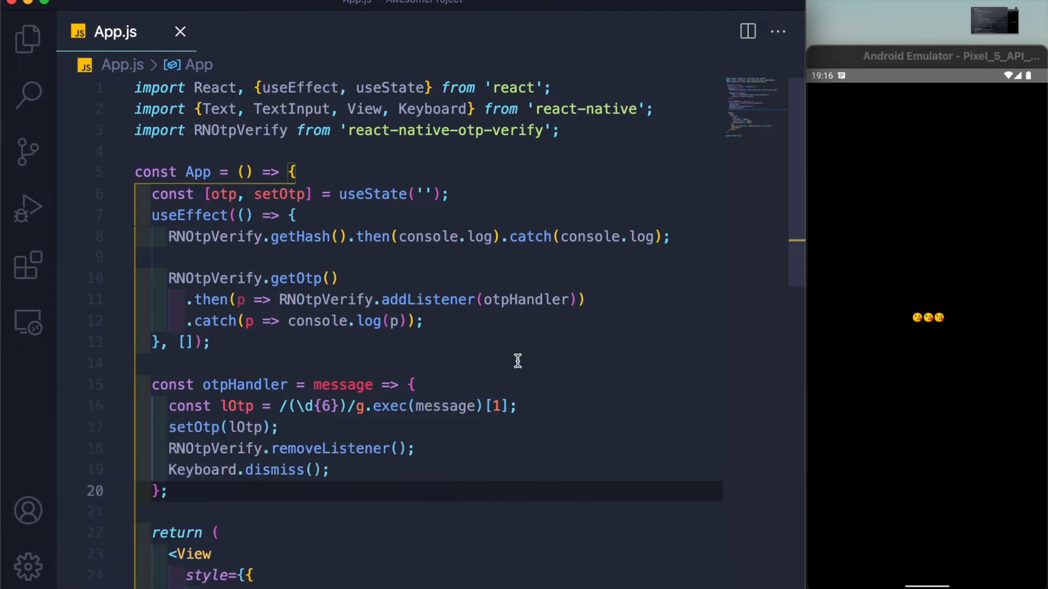
# Step: Switch back to the npm package page to review its README
pyautogui.hotkey('ctrl', 'Right')
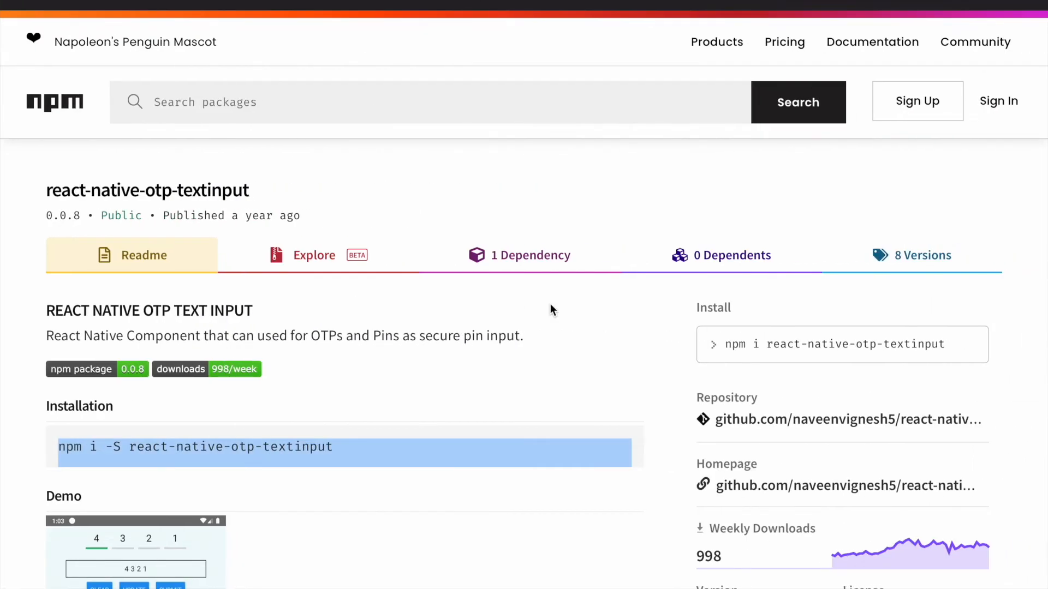
pyautogui.scroll(-5, 551, 305)
pyautogui.scroll(-5, 550, 305)
pyautogui.scroll(-5, 550, 304)
pyautogui.scroll(-5, 550, 305)
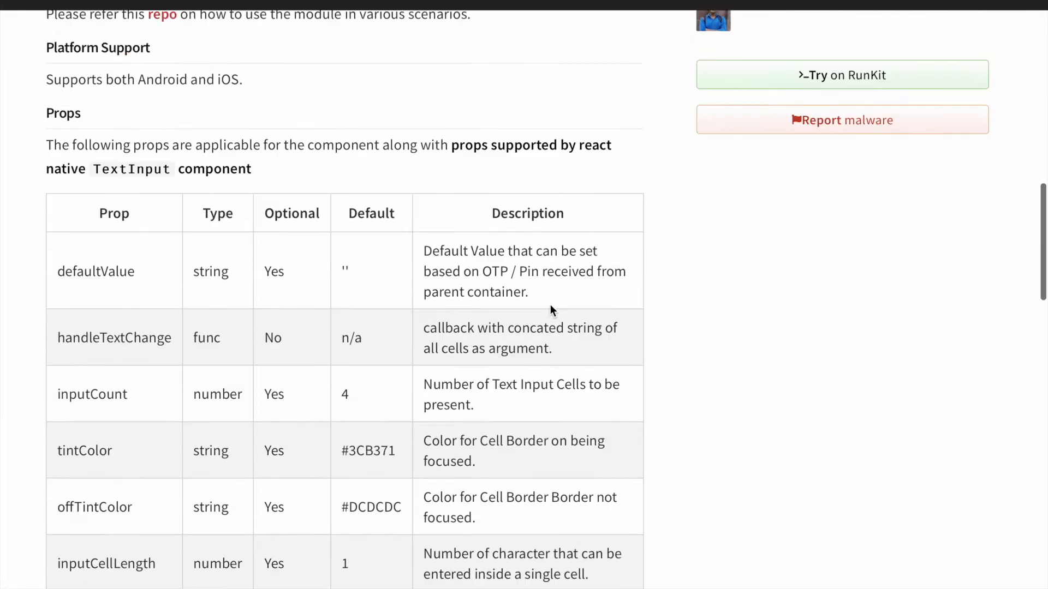
pyautogui.scroll(-5, 550, 305)
pyautogui.scroll(-5, 551, 305)
pyautogui.scroll(-3, 551, 305)
pyautogui.scroll(-2, 550, 304)
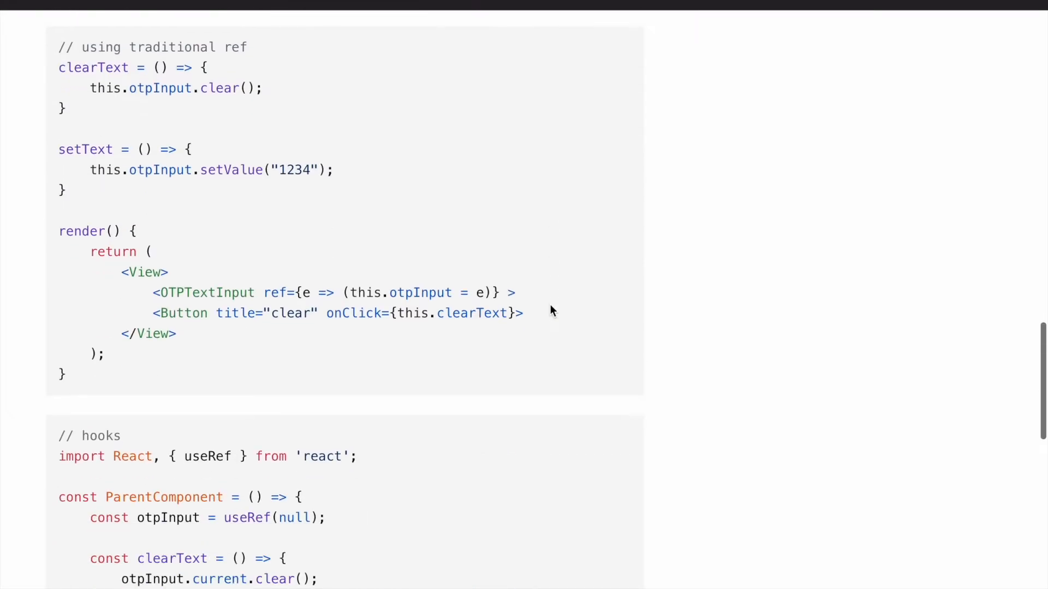
pyautogui.scroll(-2, 550, 305)
pyautogui.scroll(-3, 551, 305)
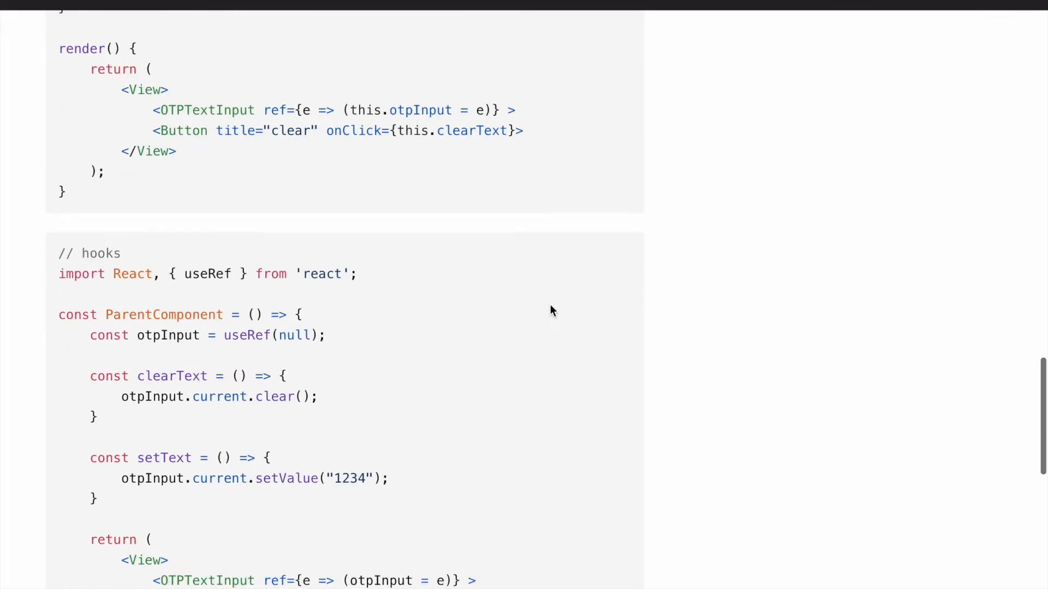
pyautogui.scroll(-2, 118, 302)
pyautogui.scroll(-2, 117, 301)
pyautogui.scroll(-1, 117, 302)
pyautogui.scroll(2, 116, 302)
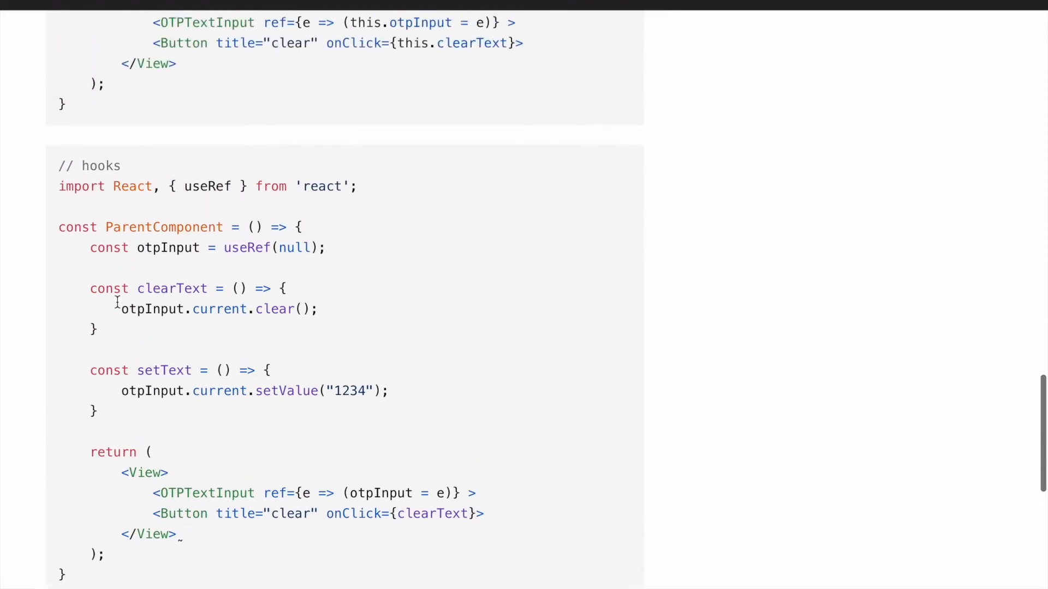
pyautogui.scroll(2, 116, 302)
pyautogui.scroll(1, 116, 302)
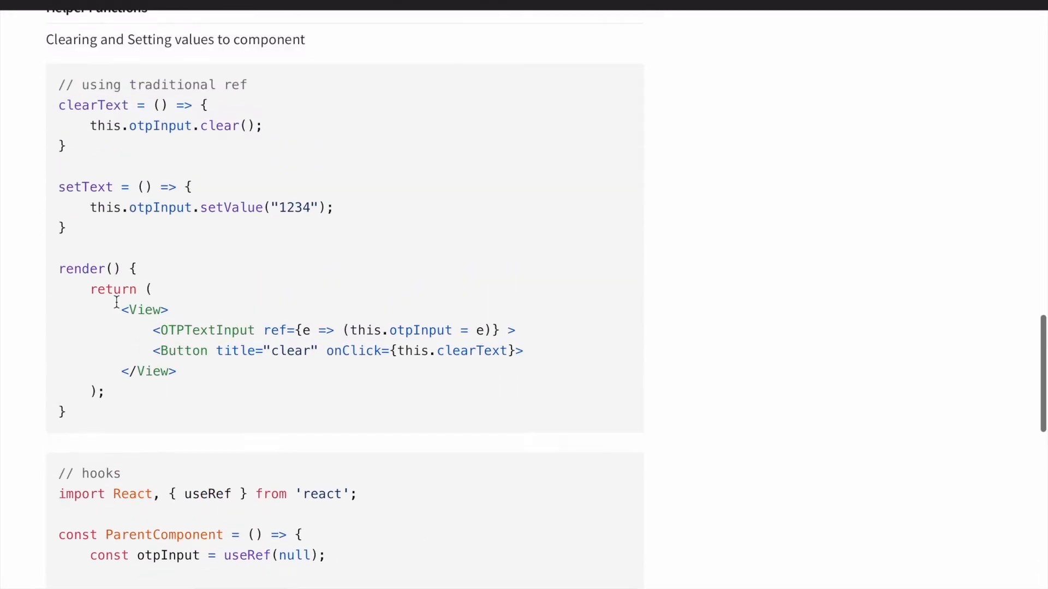
pyautogui.scroll(2, 117, 303)
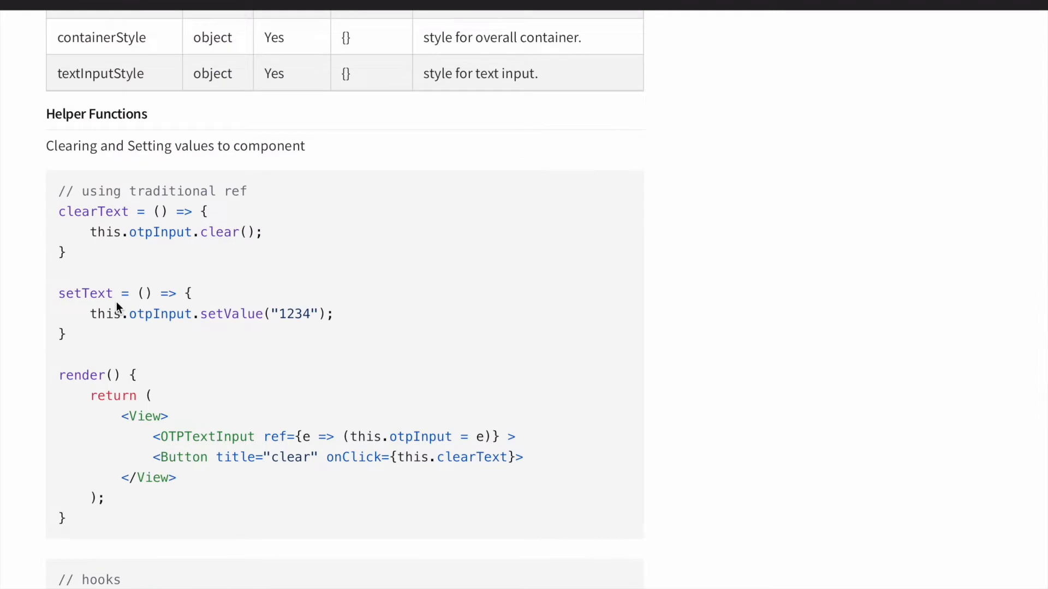
pyautogui.scroll(-3, 117, 302)
pyautogui.scroll(-4, 116, 302)
pyautogui.scroll(-3, 116, 301)
pyautogui.scroll(3, 116, 303)
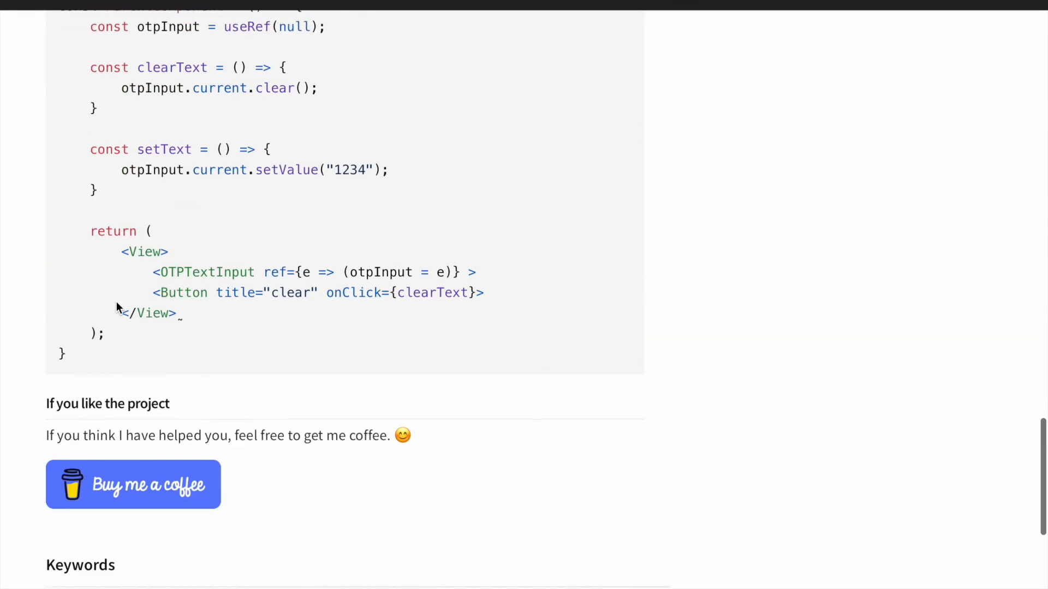
pyautogui.scroll(10, 116, 302)
pyautogui.scroll(8, 116, 301)
pyautogui.scroll(-2, 553, 369)
pyautogui.scroll(-1, 554, 369)
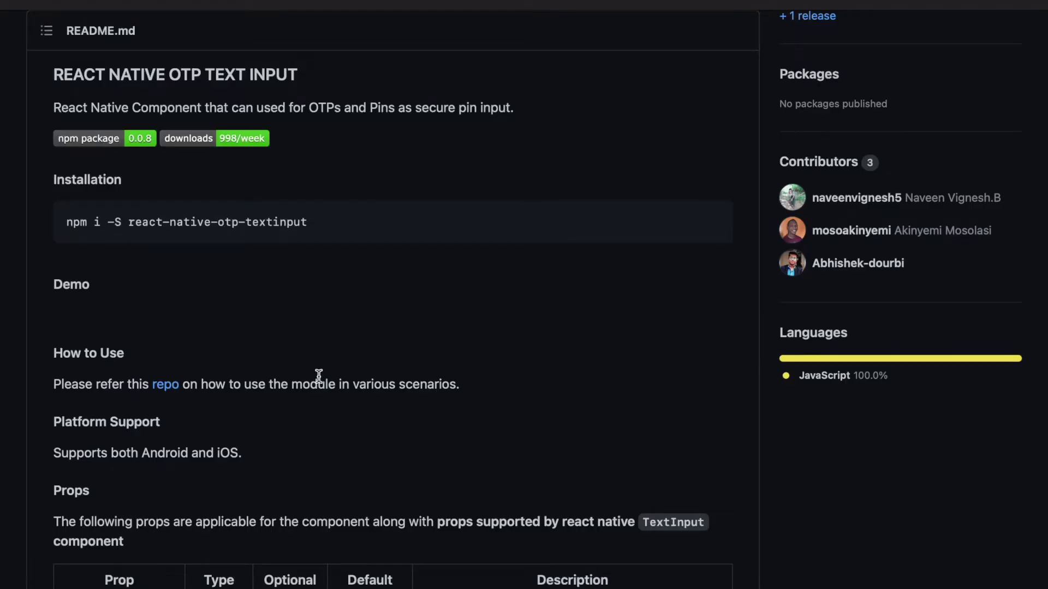
pyautogui.scroll(-1, 319, 377)
pyautogui.scroll(5, 319, 377)
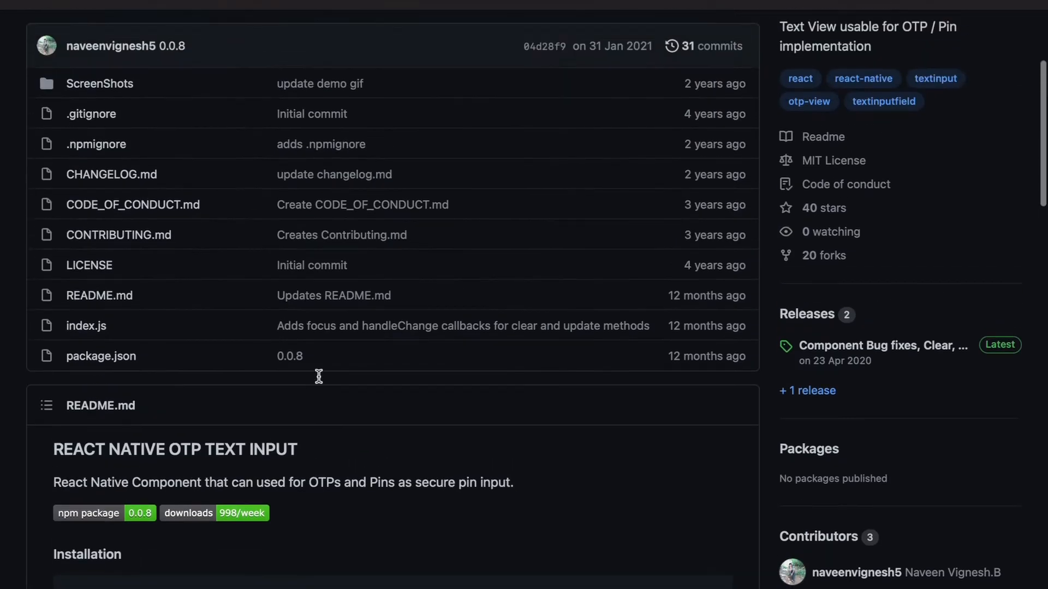
pyautogui.scroll(-1, 318, 377)
pyautogui.scroll(-3, 318, 376)
pyautogui.scroll(-3, 318, 377)
pyautogui.scroll(-4, 319, 376)
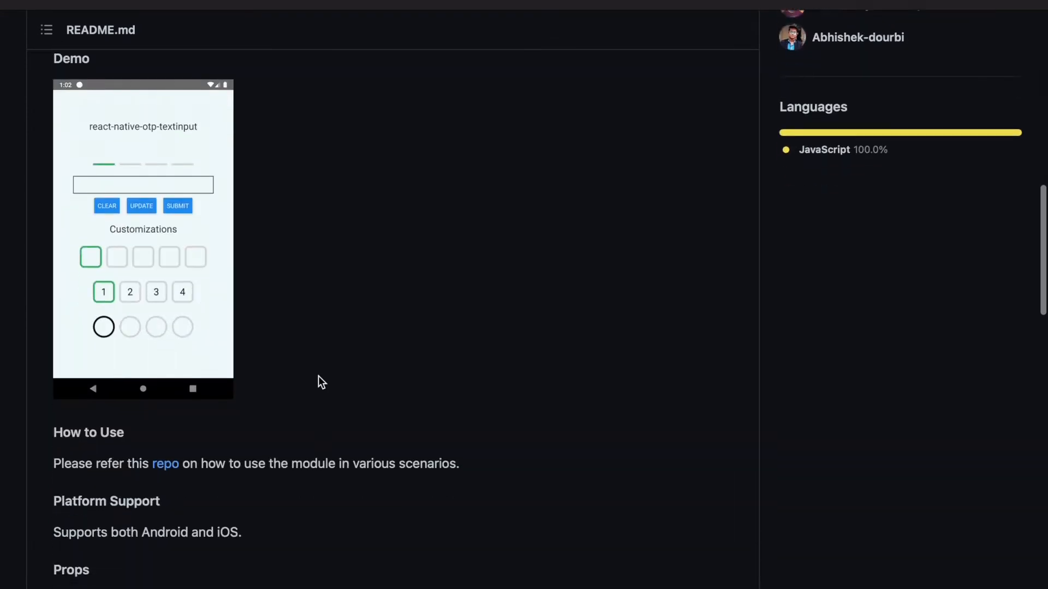
pyautogui.scroll(-4, 318, 376)
pyautogui.scroll(-4, 319, 376)
pyautogui.scroll(-3, 319, 376)
pyautogui.scroll(-1, 318, 376)
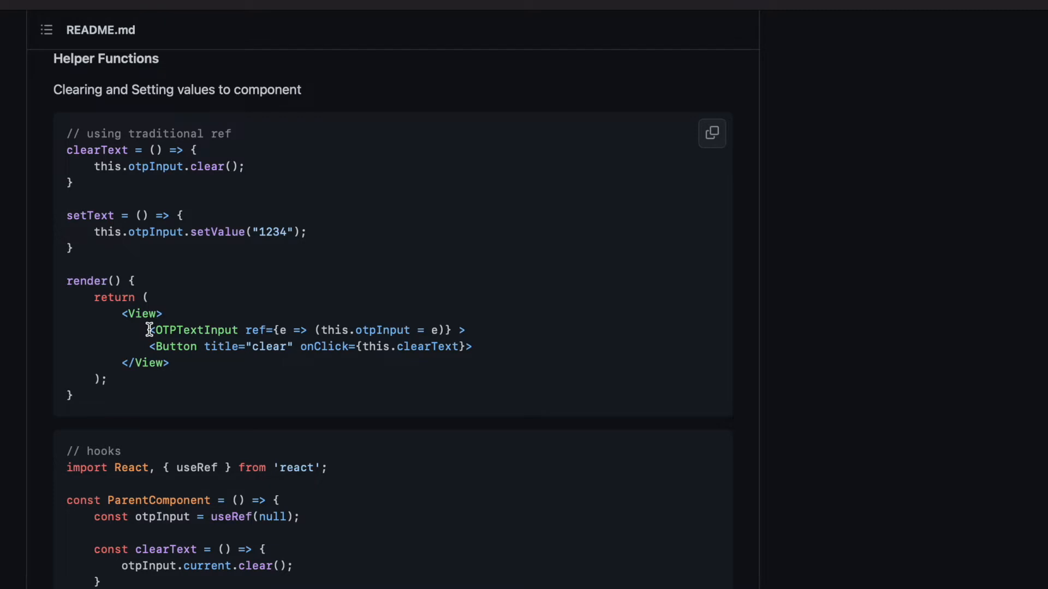
pyautogui.scroll(-1, 149, 330)
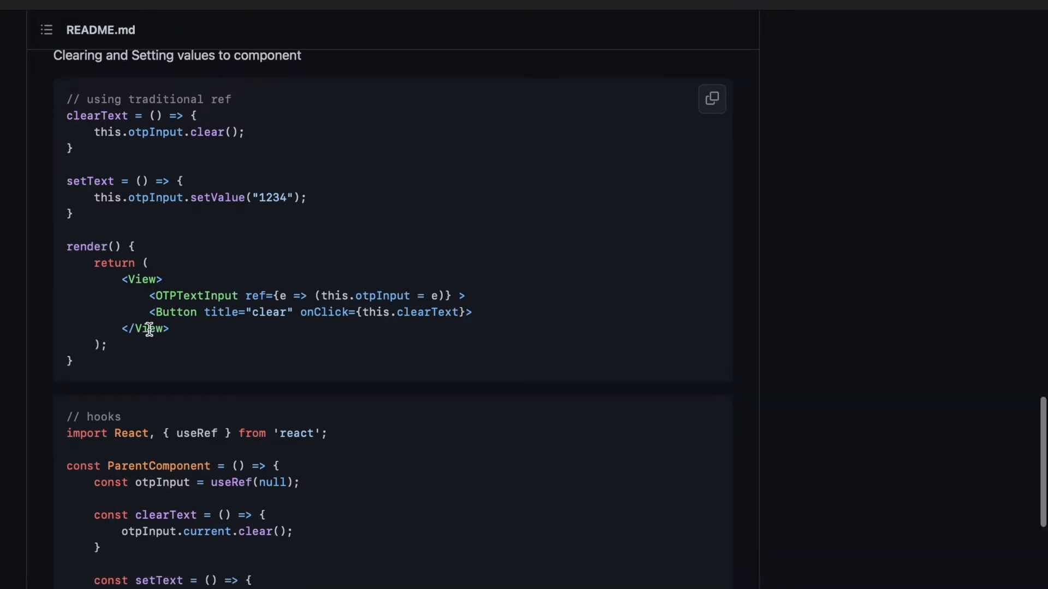
pyautogui.scroll(-1, 149, 330)
pyautogui.scroll(-2, 149, 330)
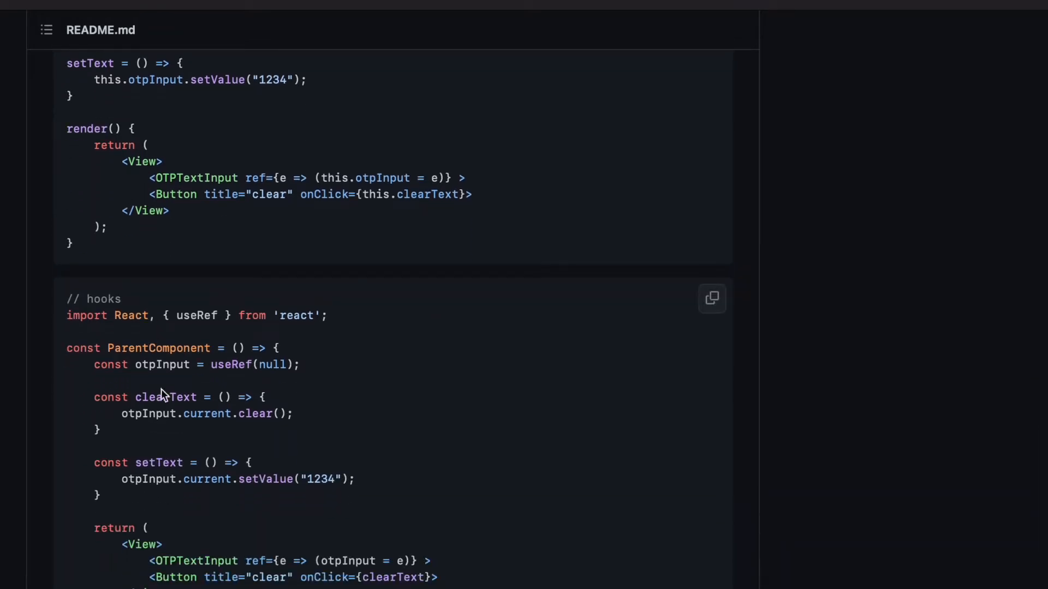
# Step: Return to App.js after reading the README's hooks example
pyautogui.press('super+Tab')
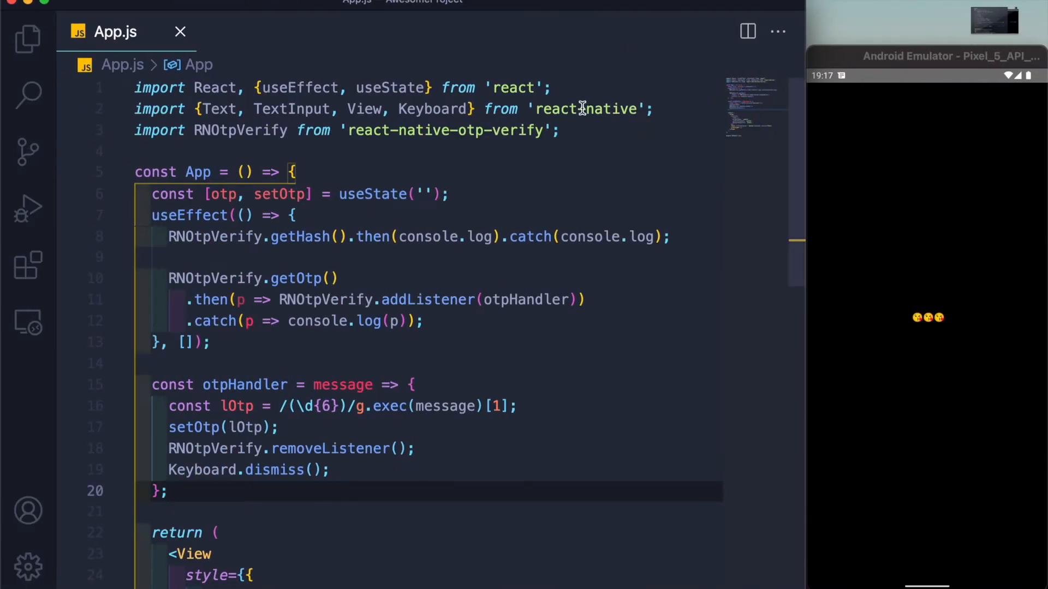
# Step: Add a fourth import for OTPTextInput, checking the component name against the README
pyautogui.click(576, 131)
pyautogui.press('Return')
pyautogui.write('i')
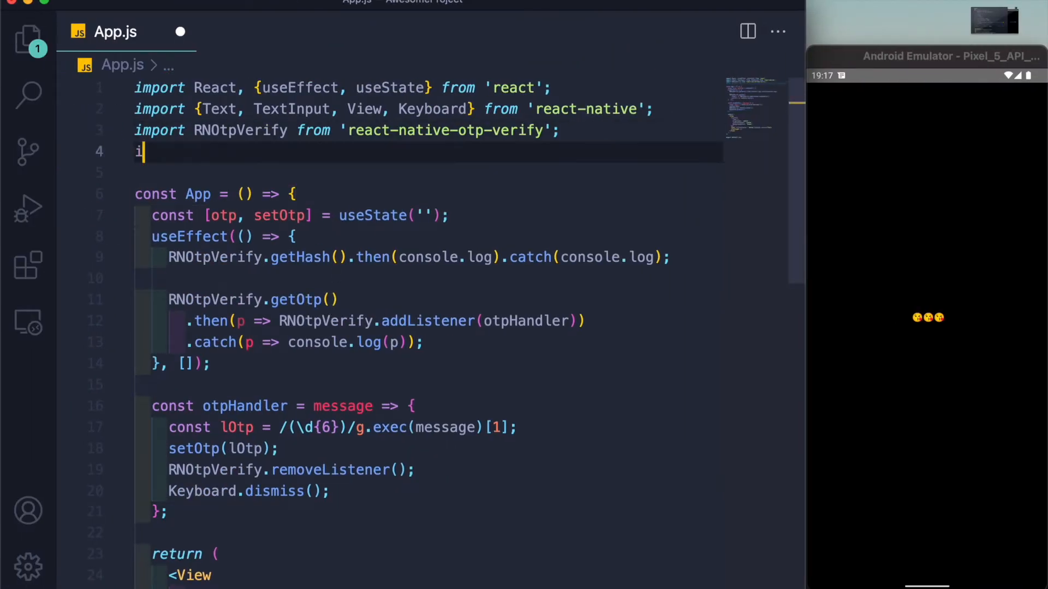
pyautogui.write('mport')
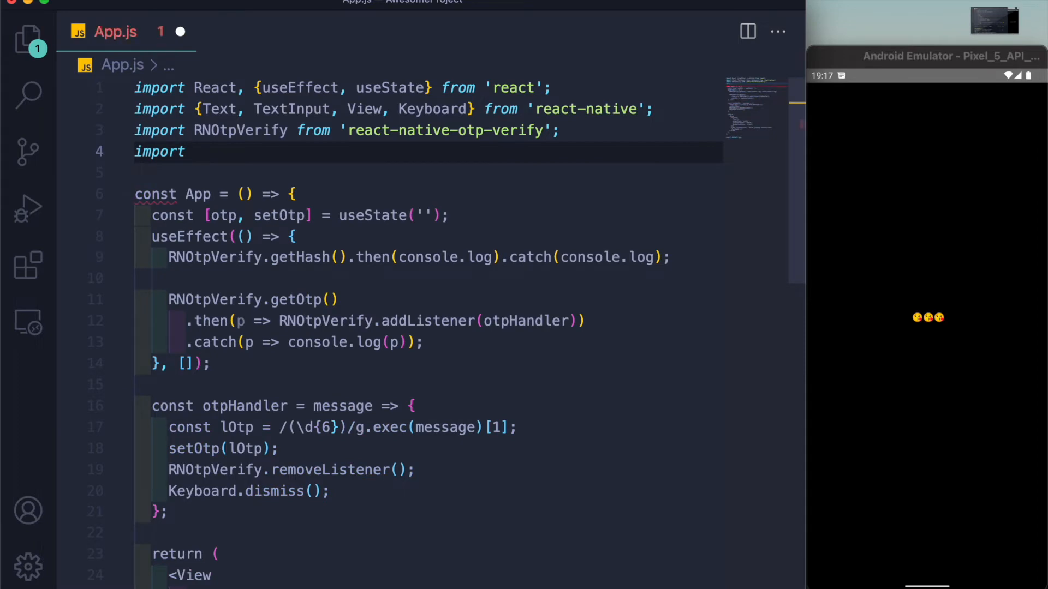
pyautogui.press('super+Tab')
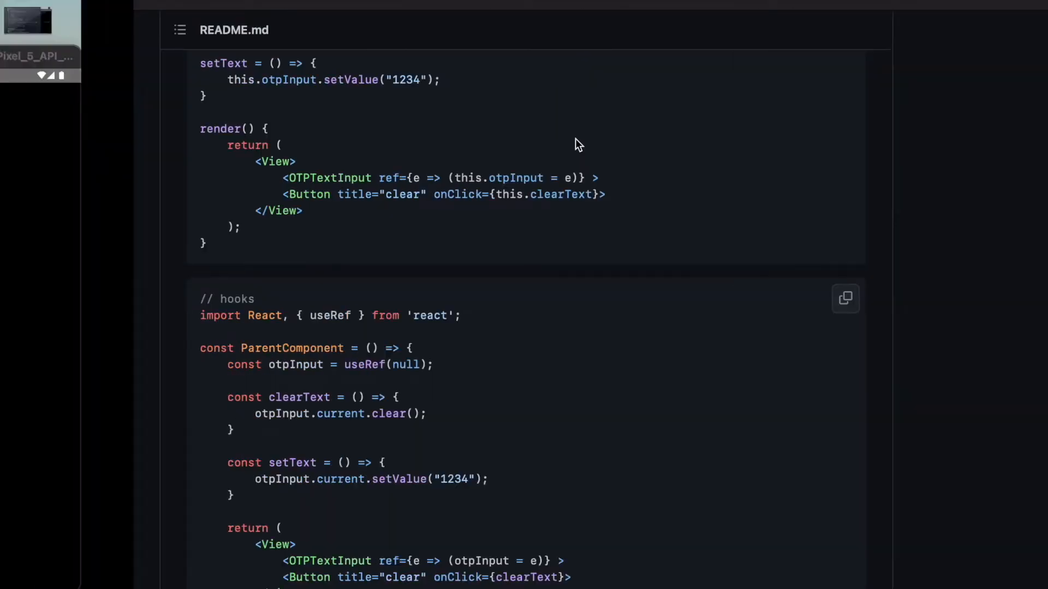
pyautogui.press('super+Tab')
pyautogui.write('OTP')
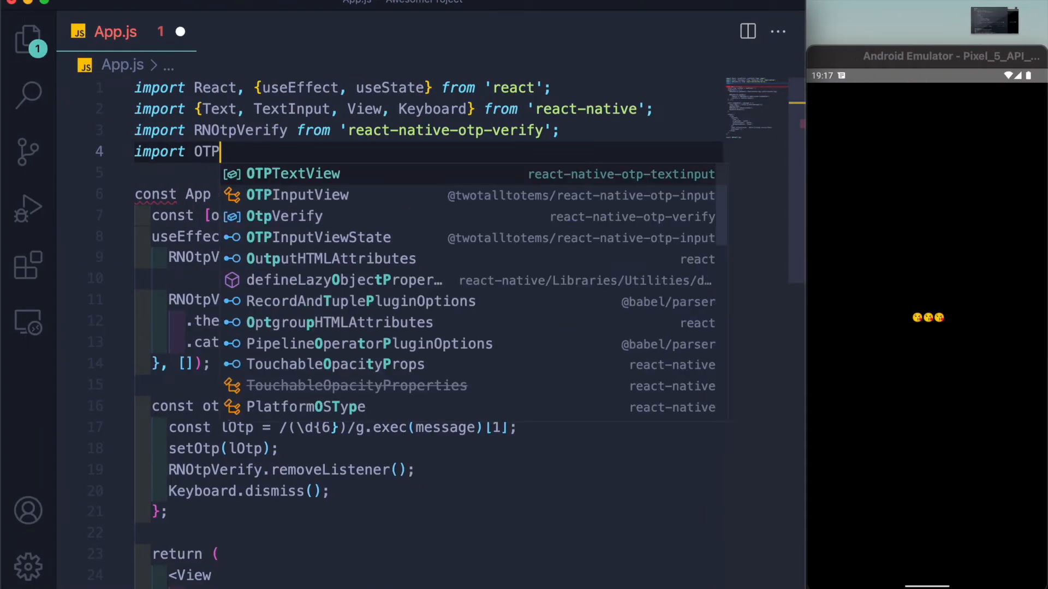
pyautogui.write('T')
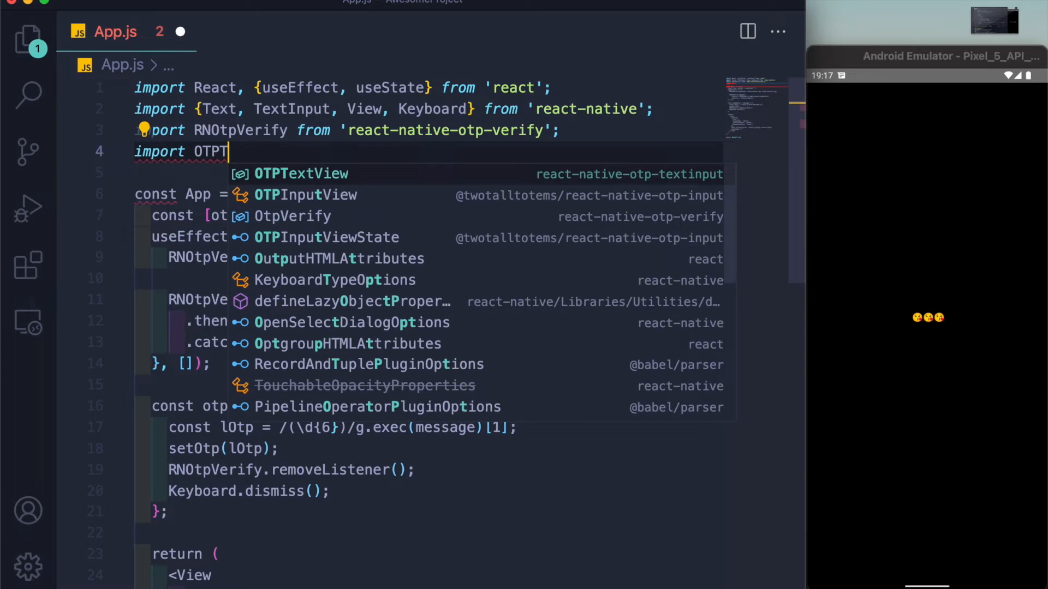
pyautogui.press('Return')
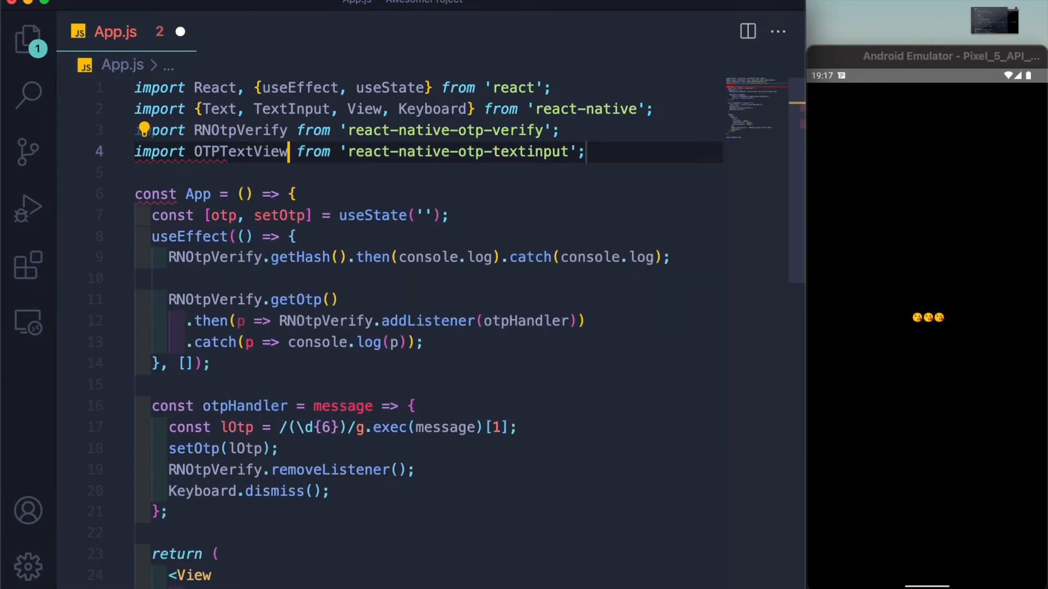
pyautogui.press('super+Tab')
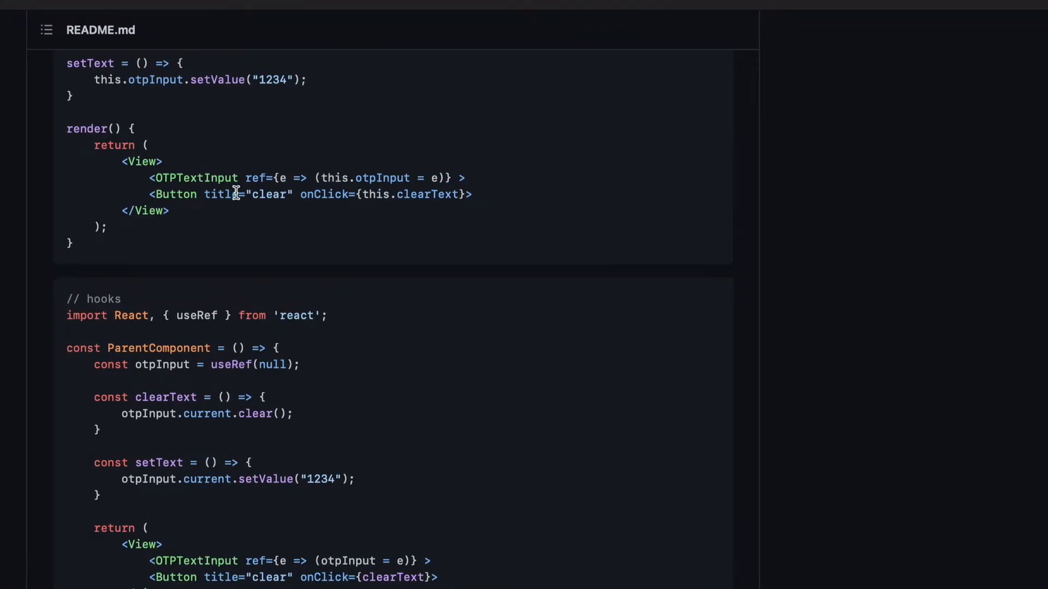
pyautogui.press('super+Tab')
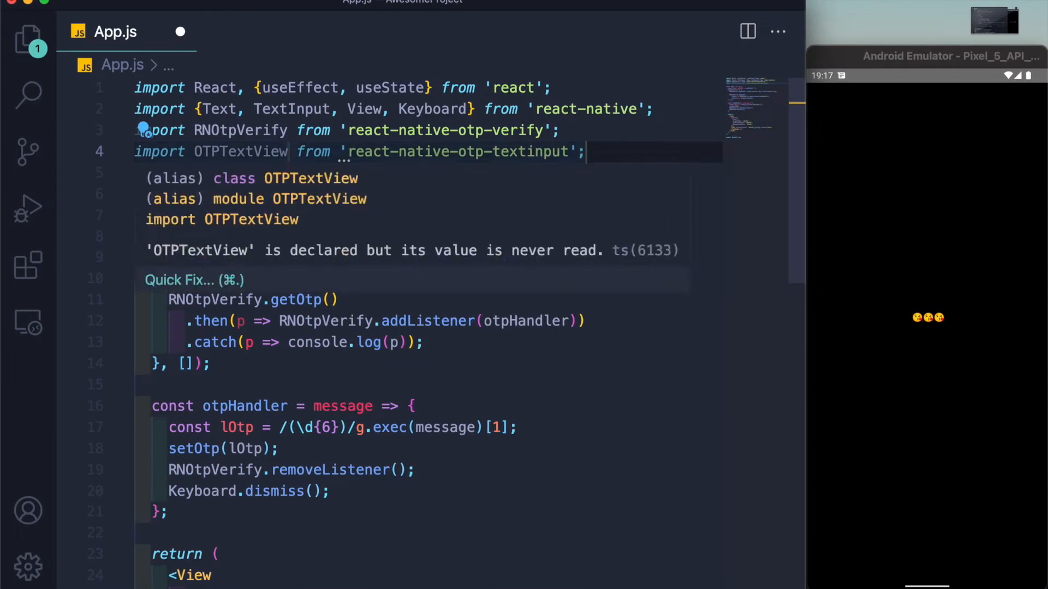
pyautogui.press('BackSpace')
pyautogui.press('BackSpace')
pyautogui.write('t')
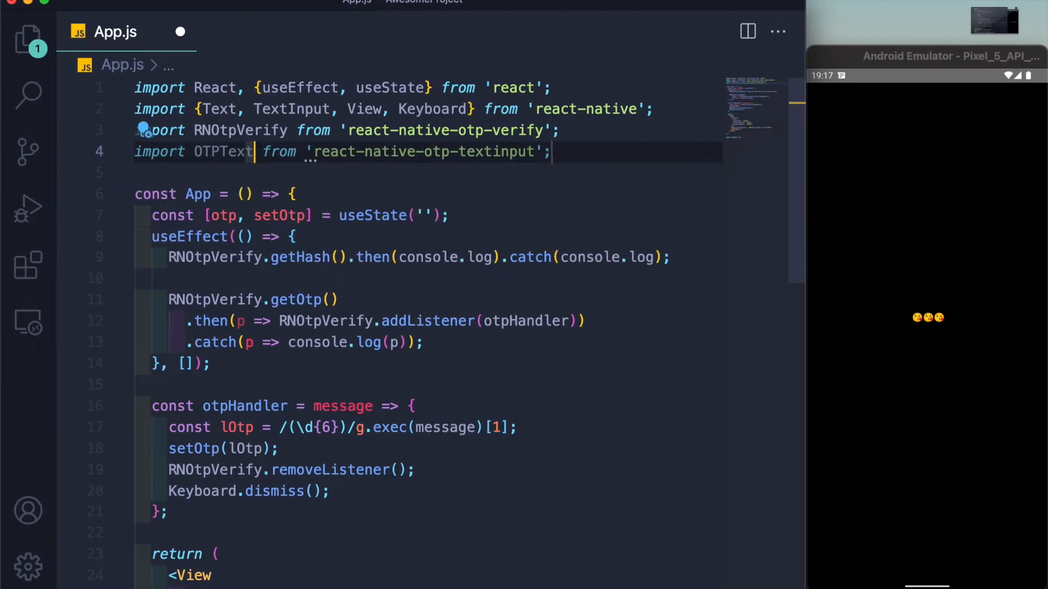
pyautogui.write('Input')
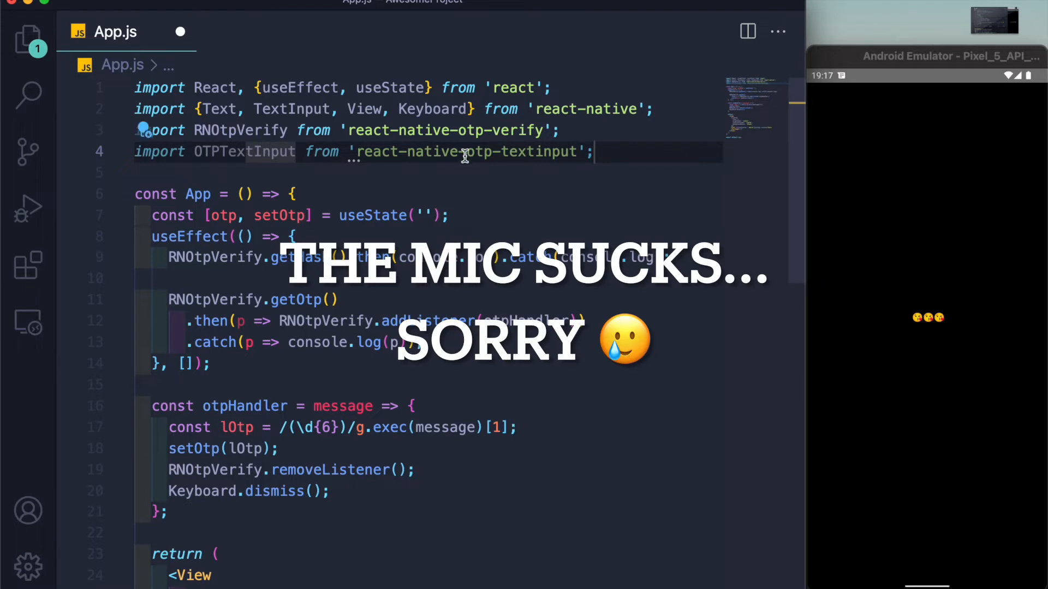
# Step: Correct the package string to 'react-native-otp-textinput'
pyautogui.doubleClick(578, 155)
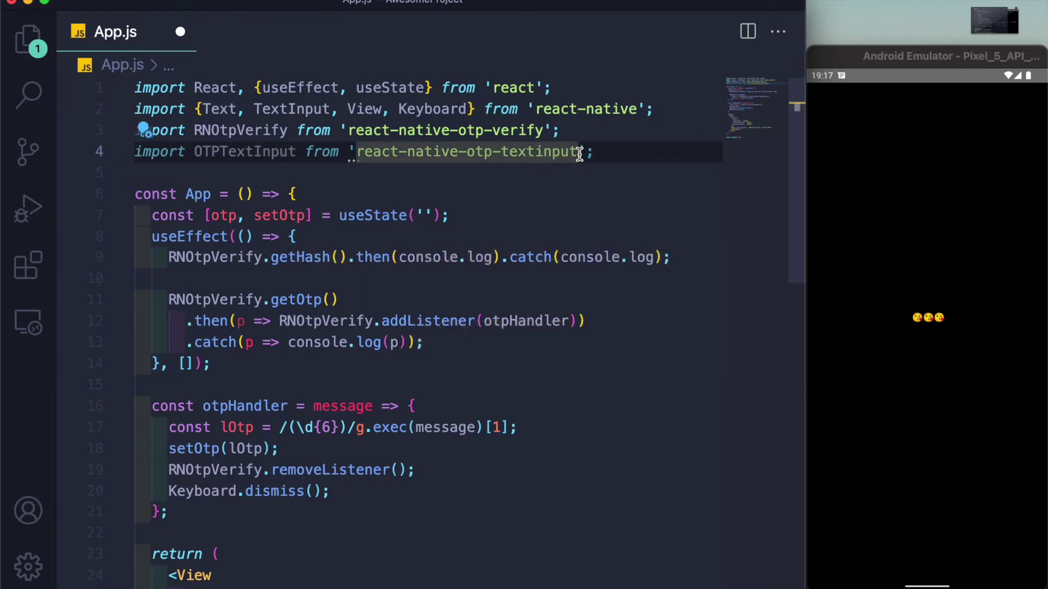
pyautogui.click(578, 154)
pyautogui.press('BackSpace')
pyautogui.write('t')
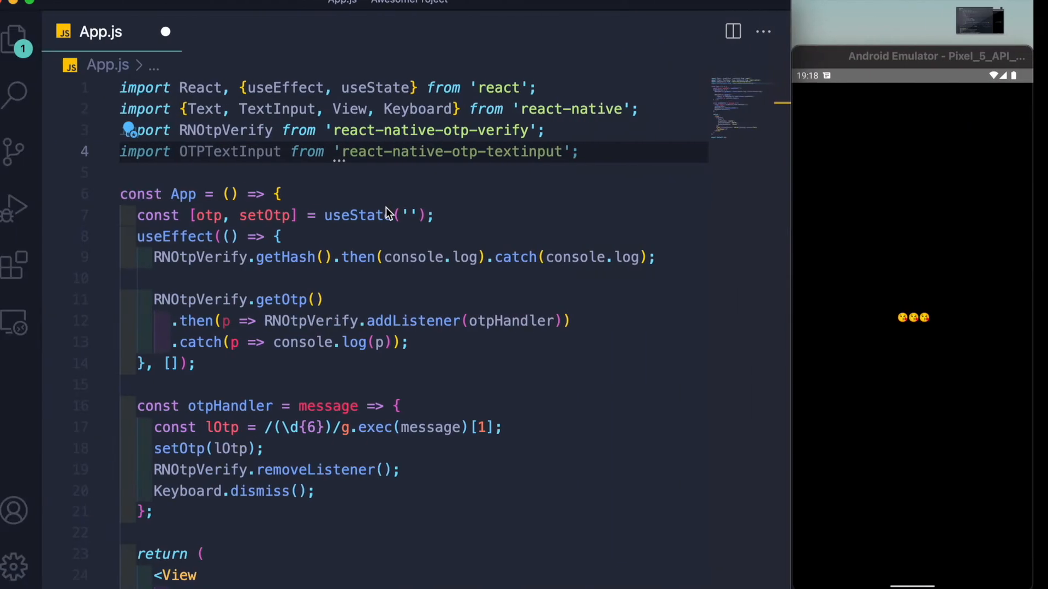
pyautogui.scroll(-3, 491, 392)
pyautogui.scroll(-3, 410, 426)
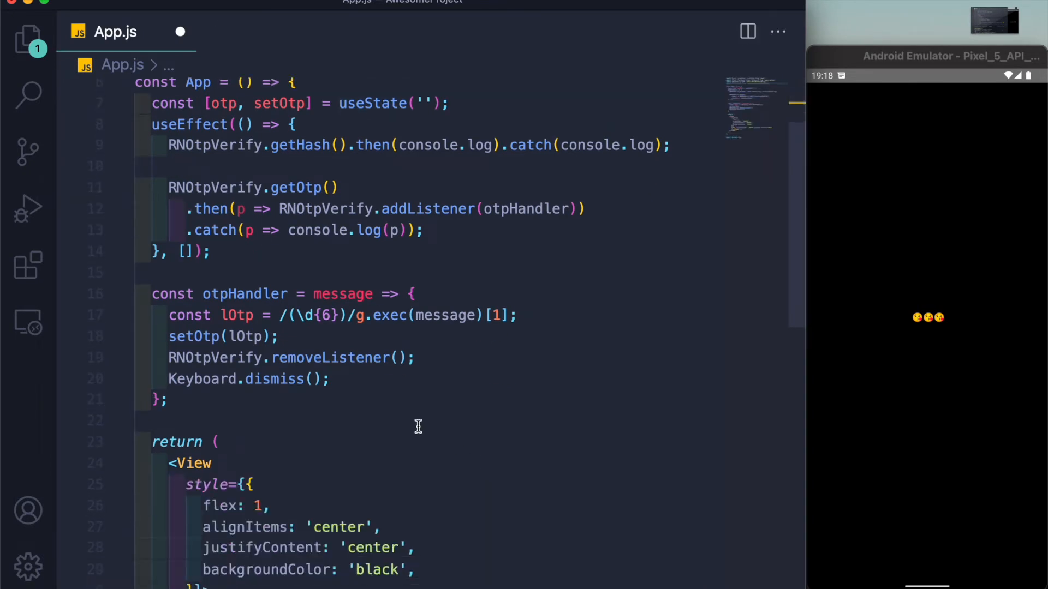
pyautogui.scroll(-5, 330, 421)
# Step: Remove the <TextInput /> line and leave an indented empty line in the View
pyautogui.click(319, 320)
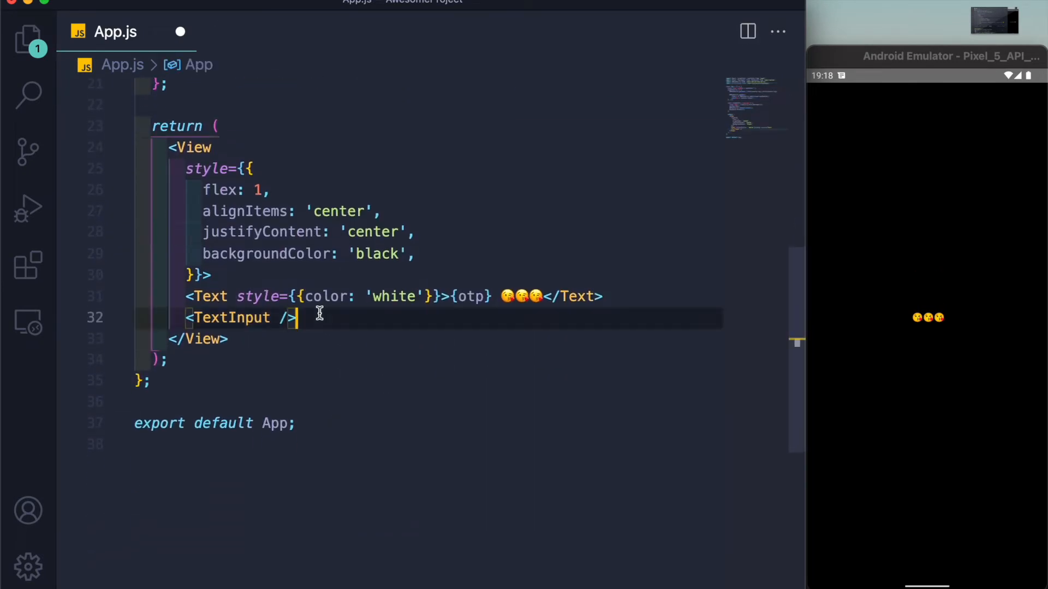
pyautogui.press('super+shift+k')
pyautogui.press('Return')
pyautogui.press('Up')
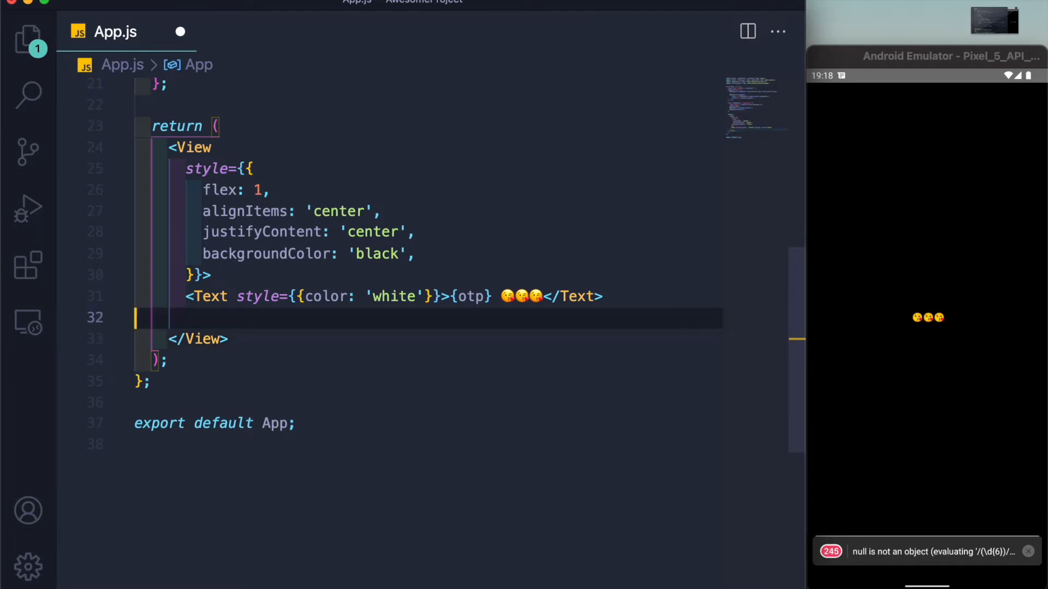
pyautogui.press('Tab')
pyautogui.write('<')
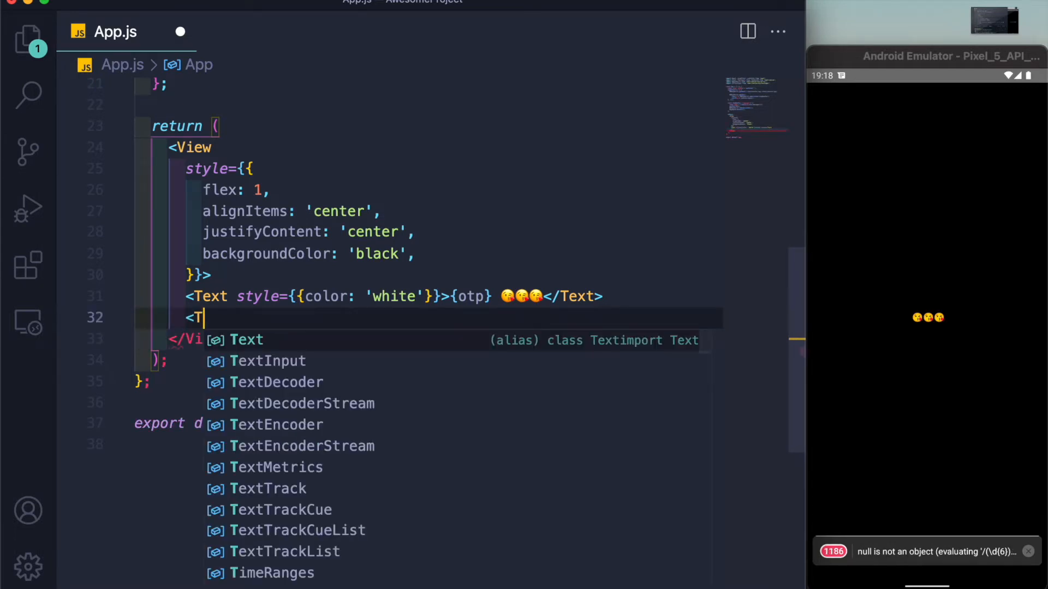
pyautogui.write('ext')
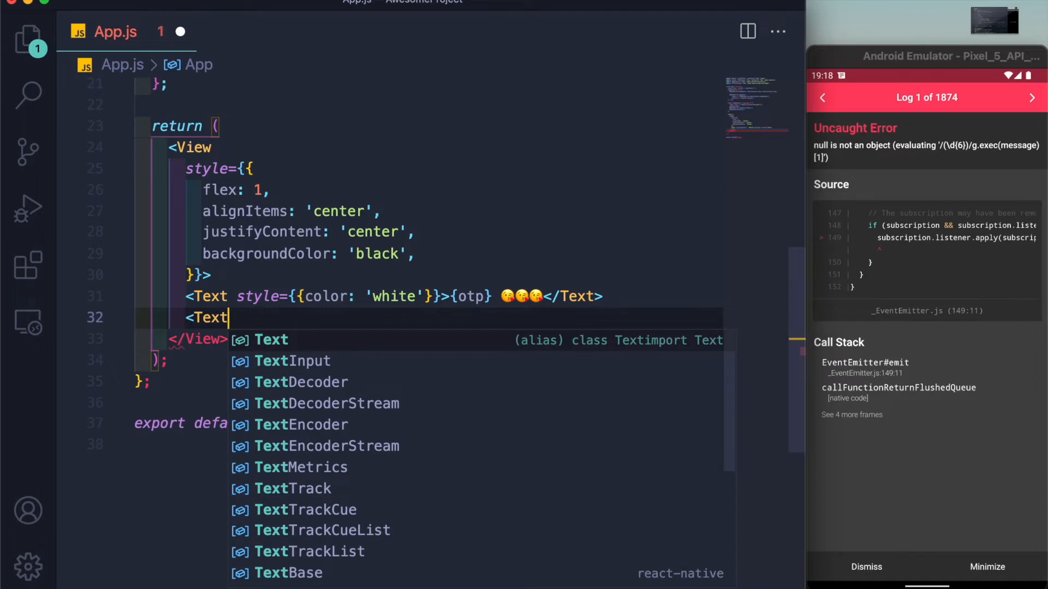
# Step: Render <OTPTextInput /> on that line and save App.js
pyautogui.press('BackSpace')
pyautogui.press('BackSpace')
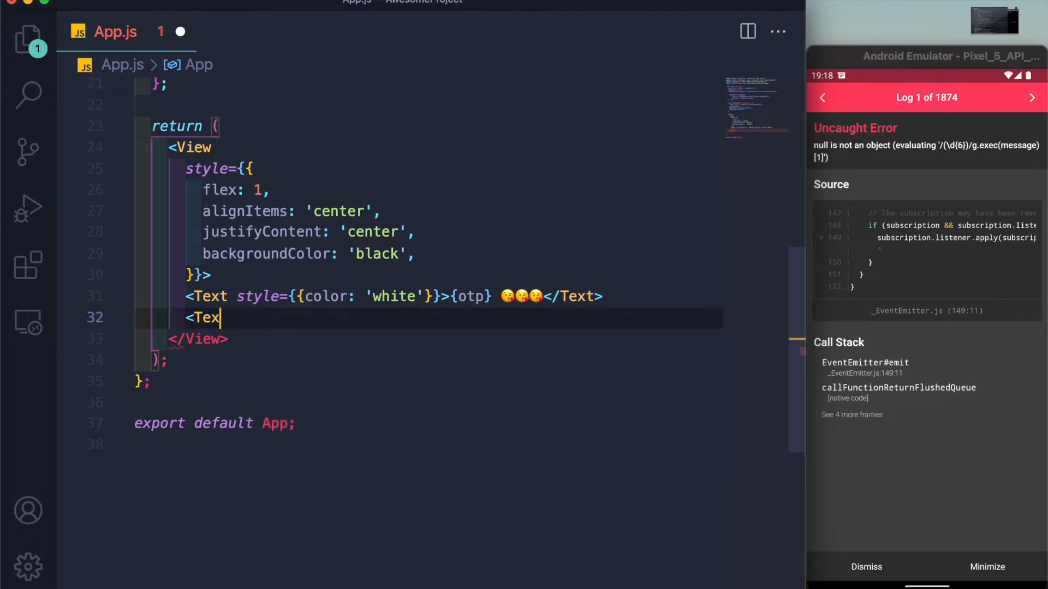
pyautogui.press('BackSpace')
pyautogui.press('BackSpace')
pyautogui.press('BackSpace')
pyautogui.write('O')
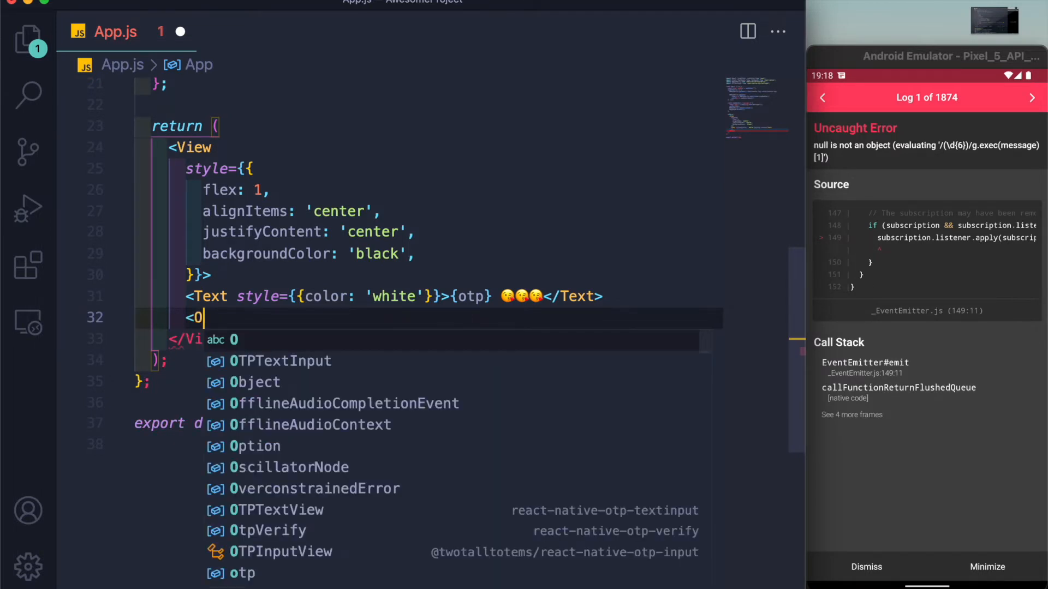
pyautogui.press('Return')
pyautogui.write('/')
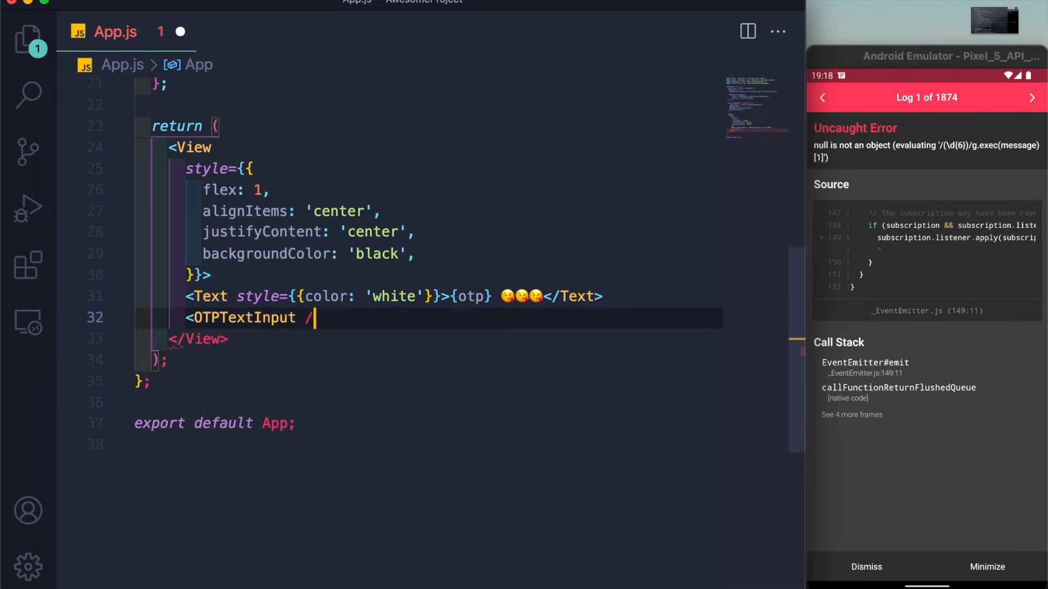
pyautogui.write('>')
pyautogui.press('super+s')
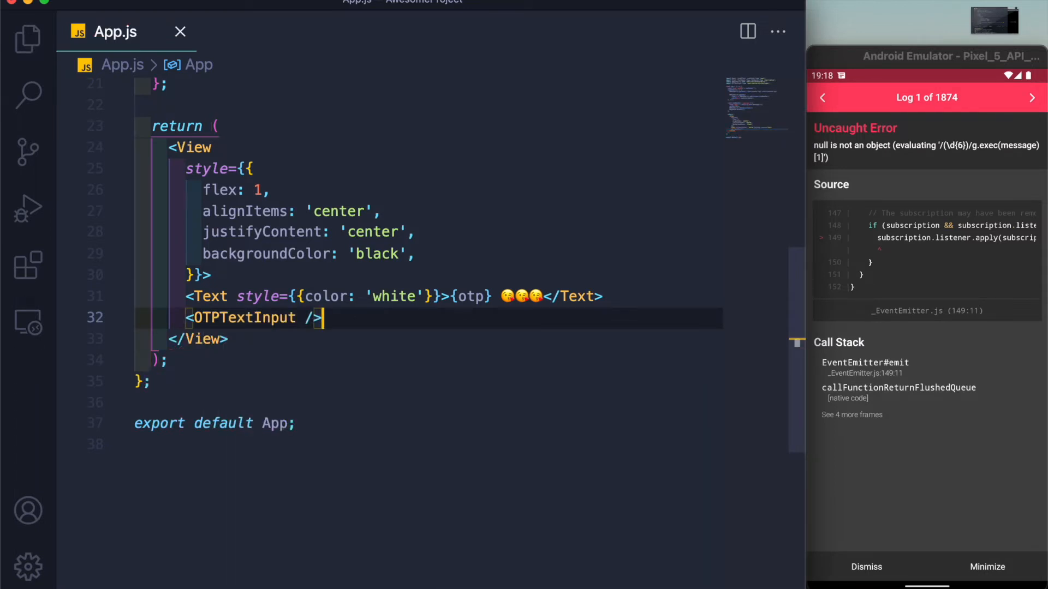
# Step: Dismiss the error screen and enter digits into the OTP cells in the emulator
pyautogui.click(863, 564)
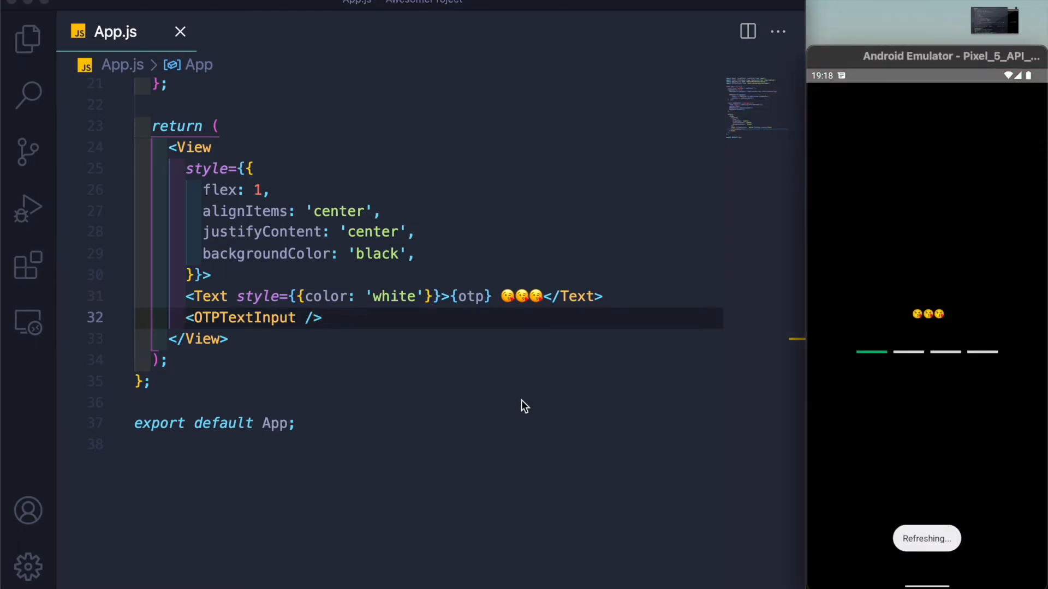
pyautogui.click(862, 348)
pyautogui.click(958, 452)
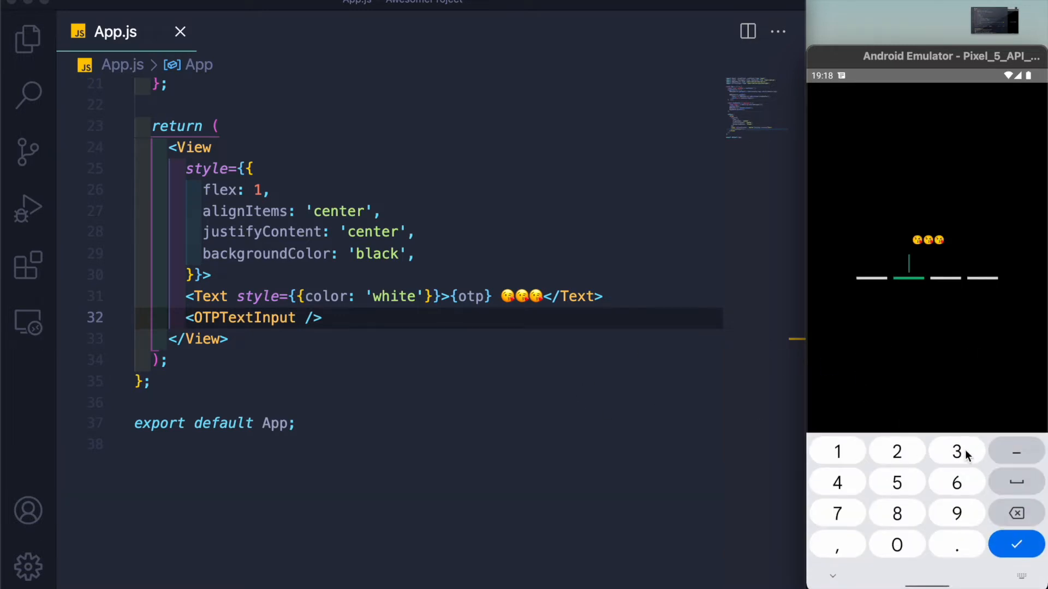
pyautogui.click(957, 452)
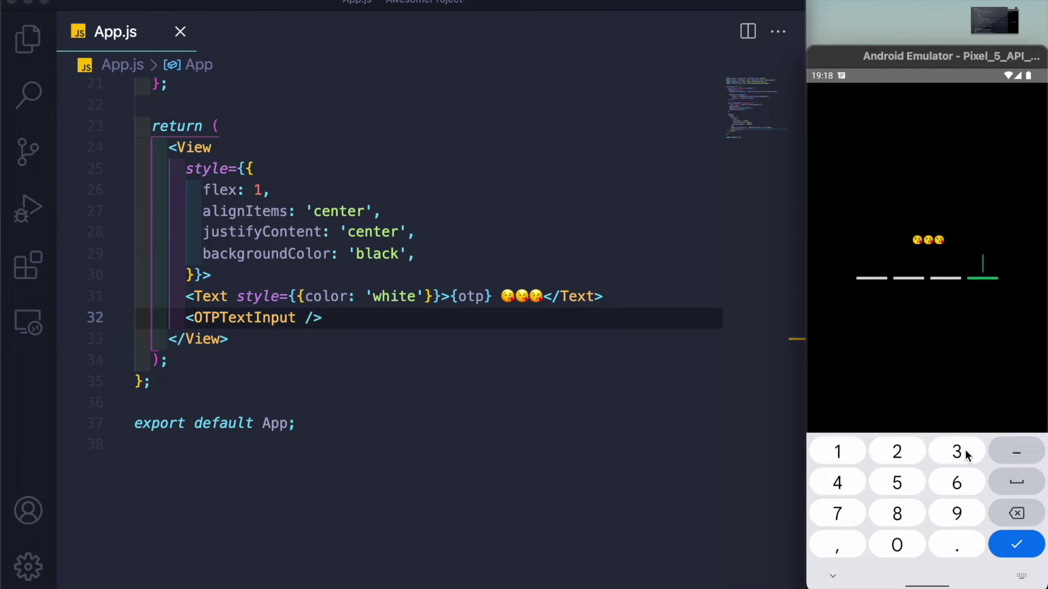
# Step: Select the main view's background colour value 'black' for editing
pyautogui.click(305, 317)
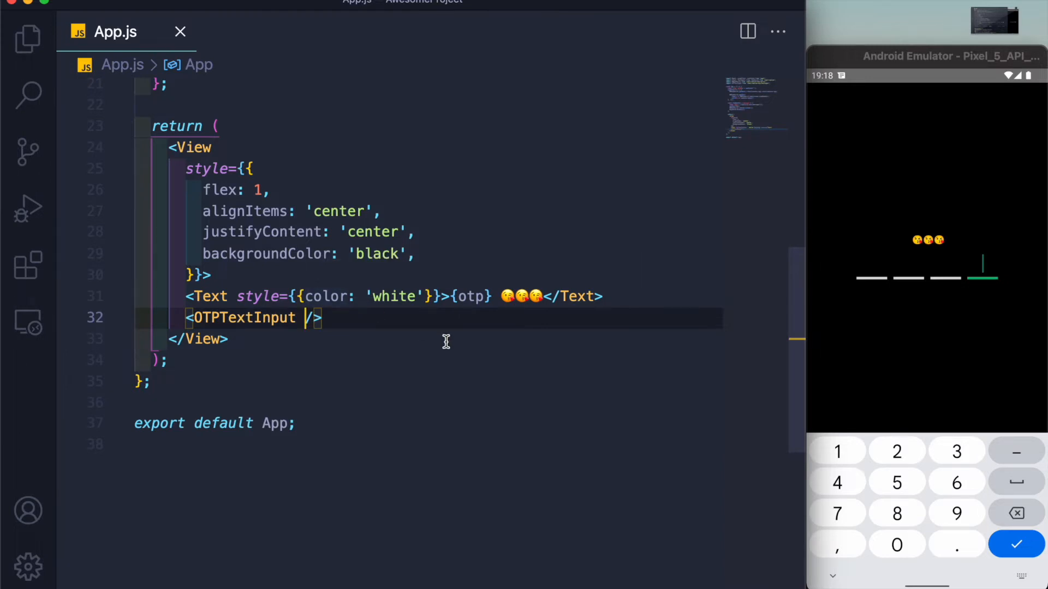
pyautogui.doubleClick(379, 254)
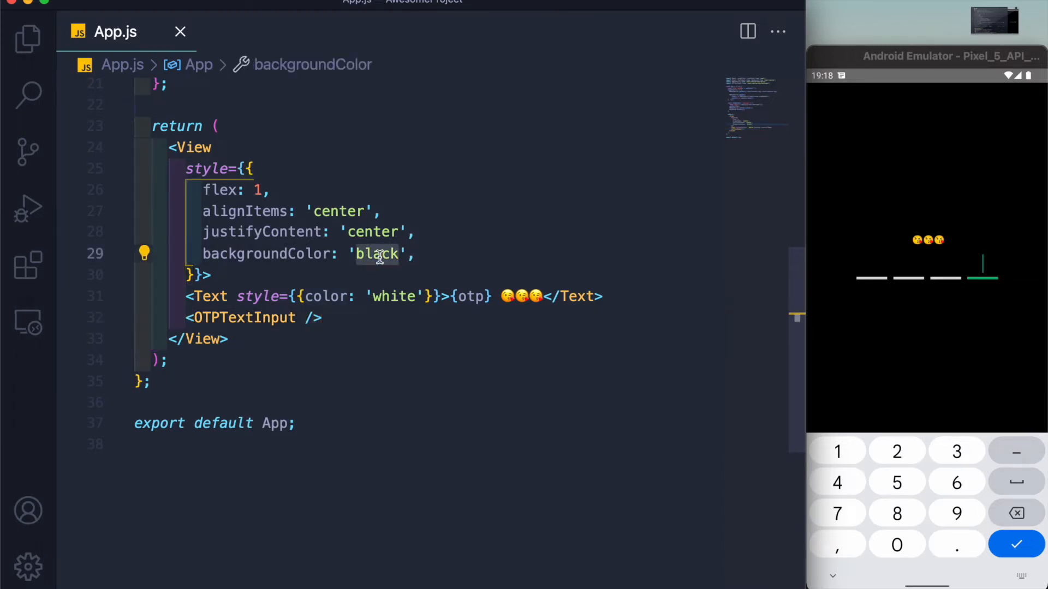
pyautogui.write('white')
# Step: Save the white background, then clear the OTP digits and hide the emulator keyboard
pyautogui.press('super+s')
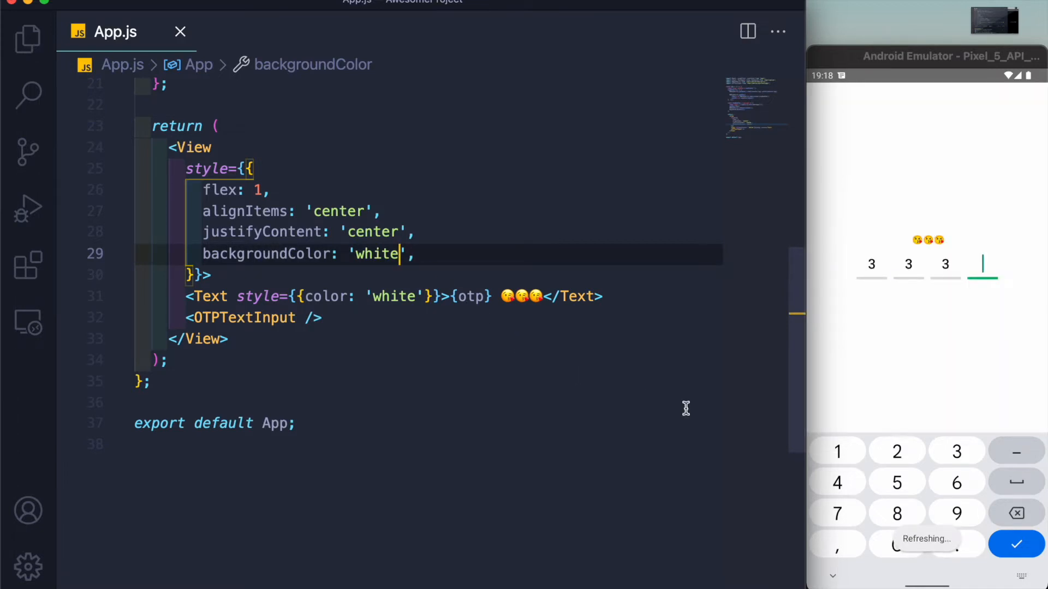
pyautogui.click(1017, 513)
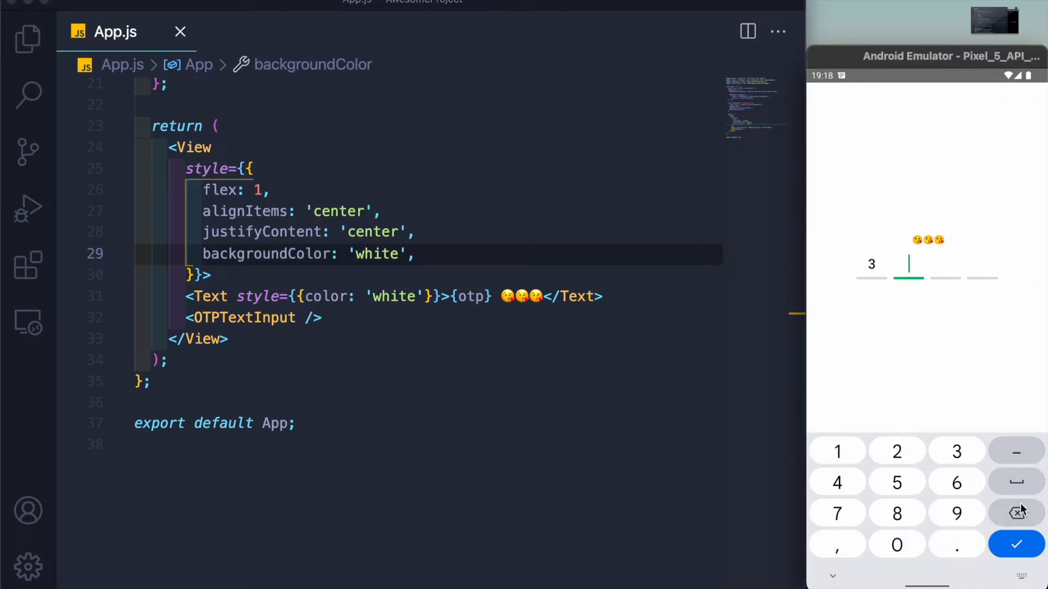
pyautogui.click(1016, 513)
pyautogui.click(835, 578)
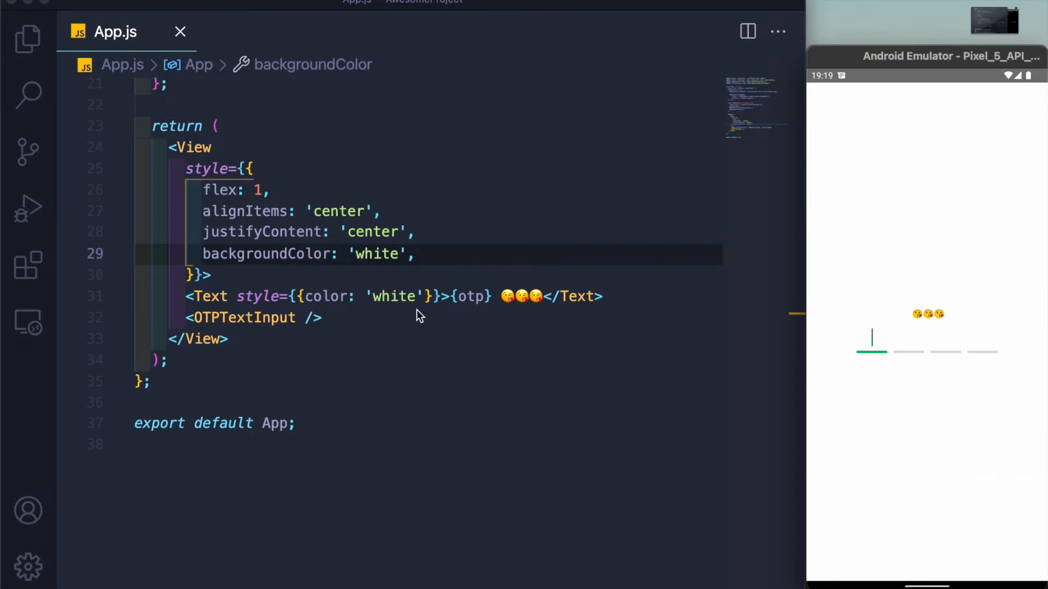
# Step: Place the cursor inside the OTPTextInput tag and switch to the package README
pyautogui.click(305, 316)
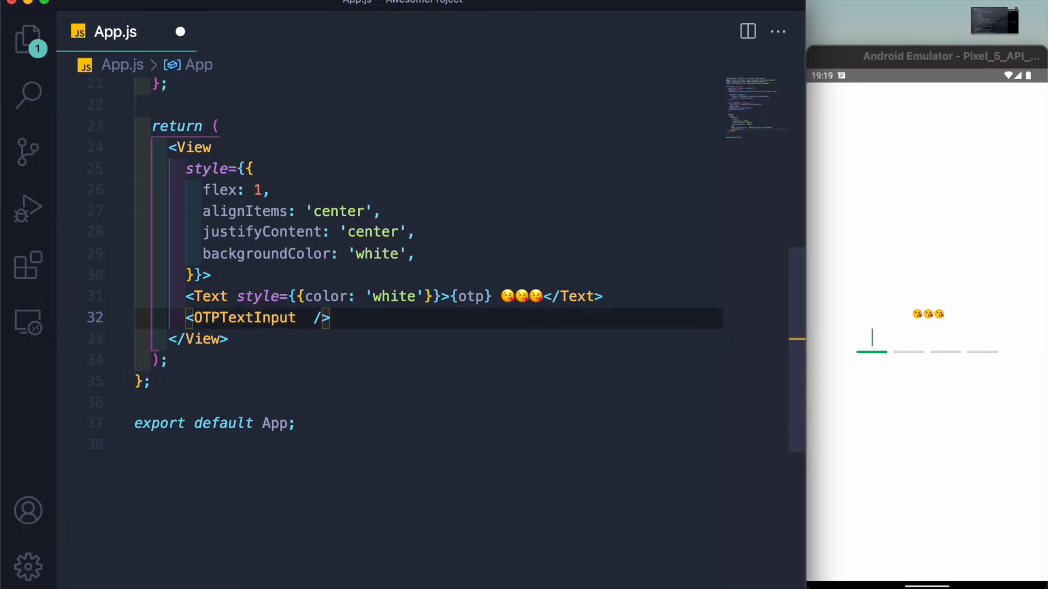
pyautogui.hotkey('ctrl', 'Right')
pyautogui.scroll(-5, 276, 363)
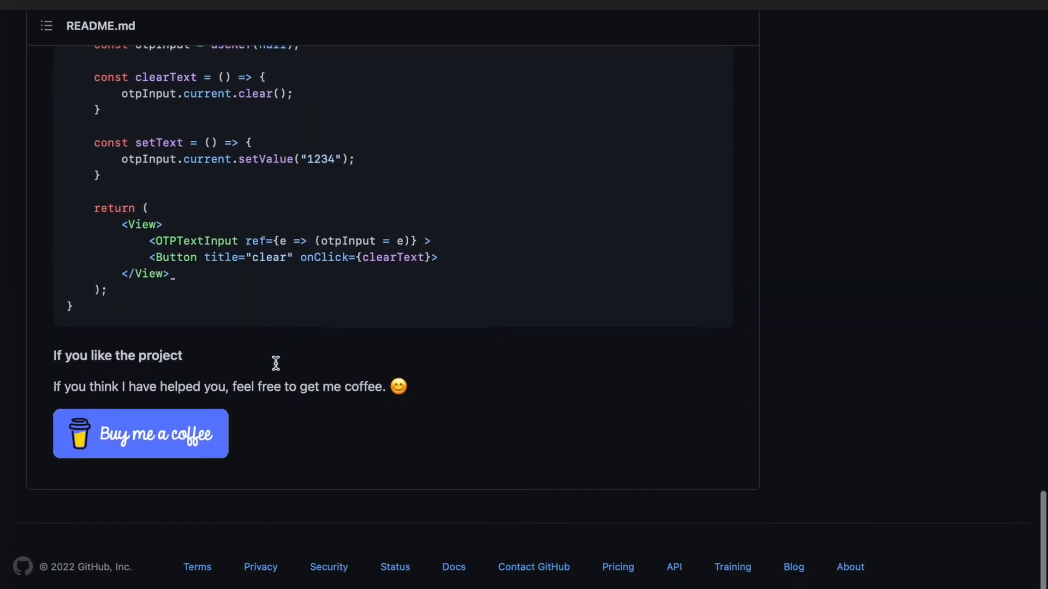
pyautogui.scroll(10, 275, 362)
pyautogui.scroll(-1, 276, 362)
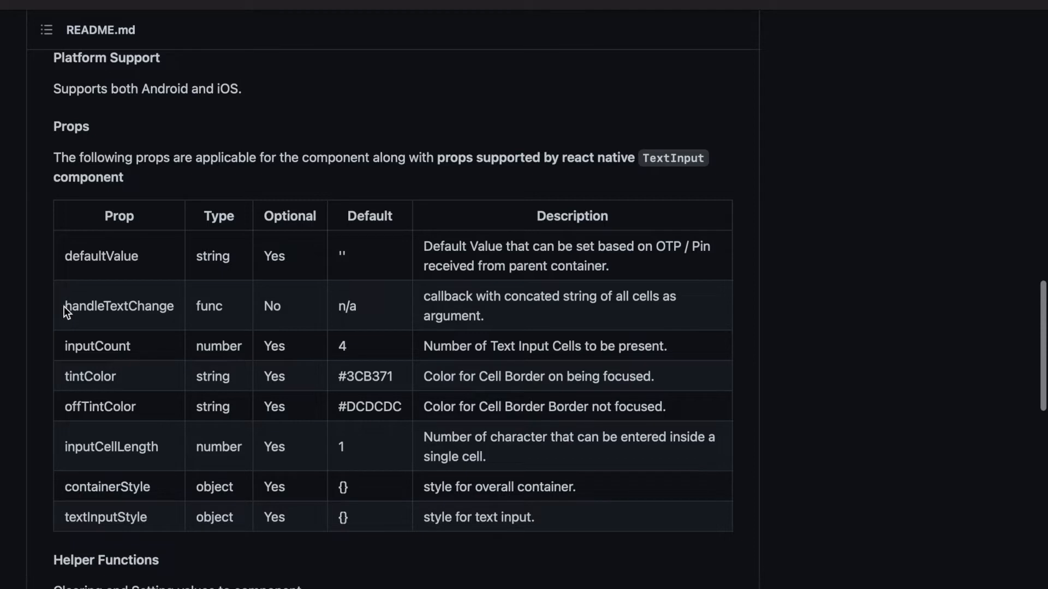
# Step: Read the Props table, highlighting handleTextChange, tintColor, offTintColor, inputCellLength and containerStyle
pyautogui.moveTo(64, 307); pyautogui.dragTo(168, 307)
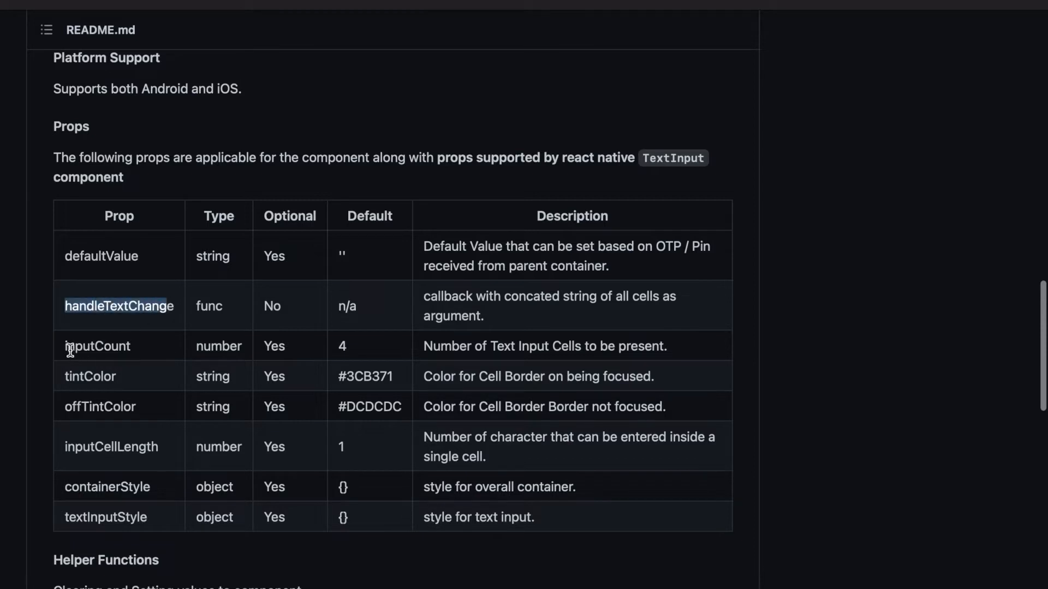
pyautogui.moveTo(66, 346); pyautogui.dragTo(109, 346)
pyautogui.moveTo(64, 376)
pyautogui.mouseDown()
pyautogui.moveTo(110, 378)
pyautogui.moveTo(139, 408)
pyautogui.mouseUp()
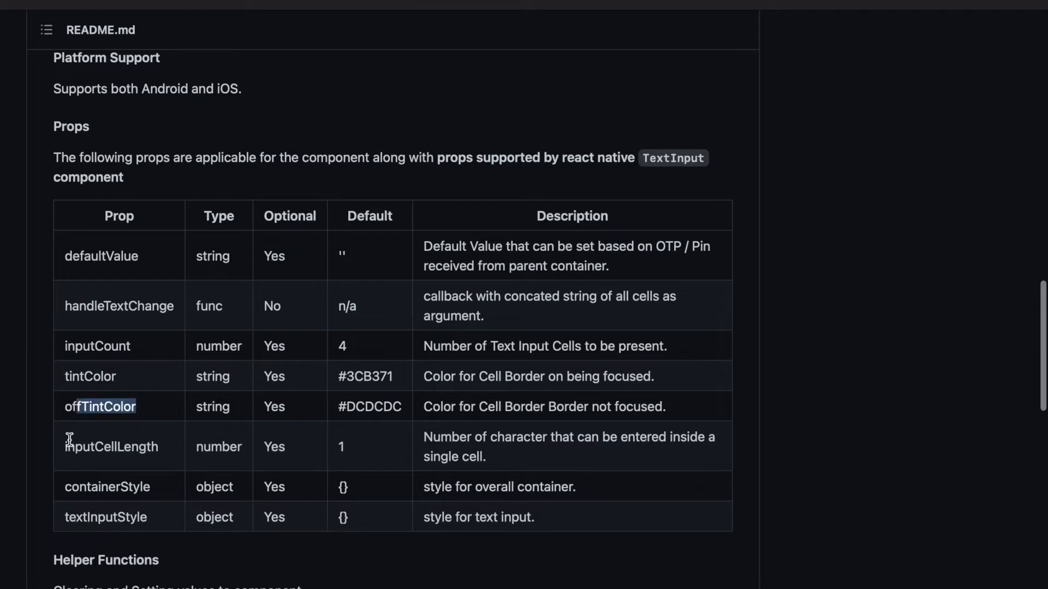
pyautogui.moveTo(64, 447); pyautogui.dragTo(153, 449)
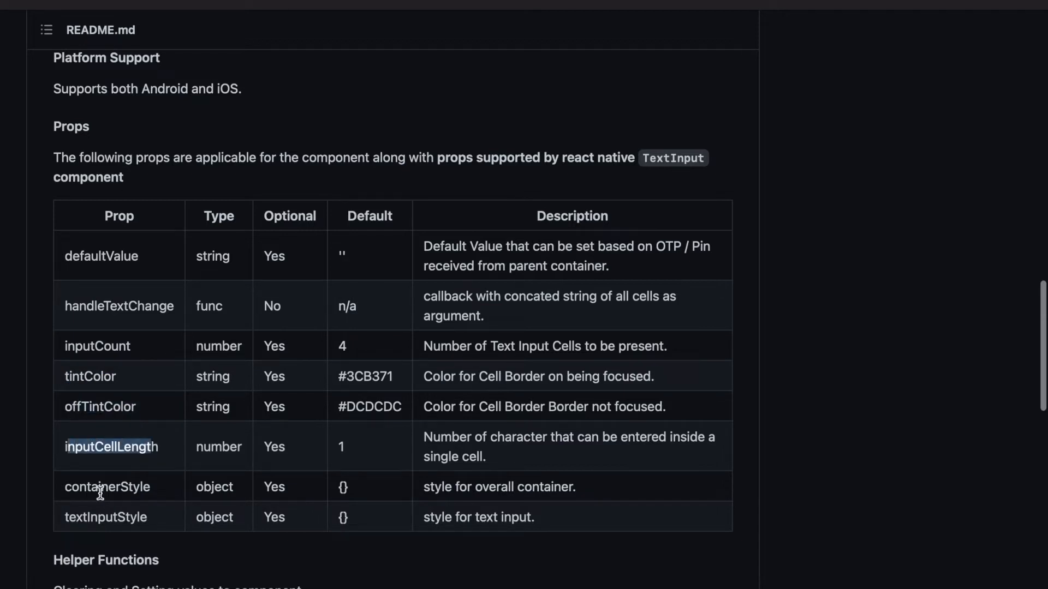
pyautogui.moveTo(65, 487); pyautogui.dragTo(151, 486)
pyautogui.press('super+c')
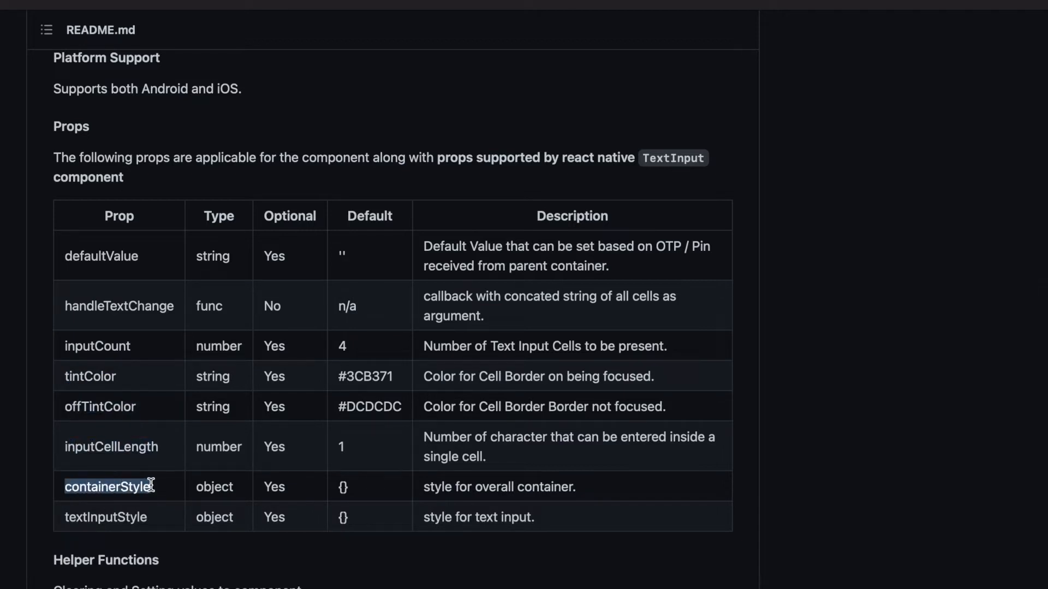
pyautogui.press('super+Tab')
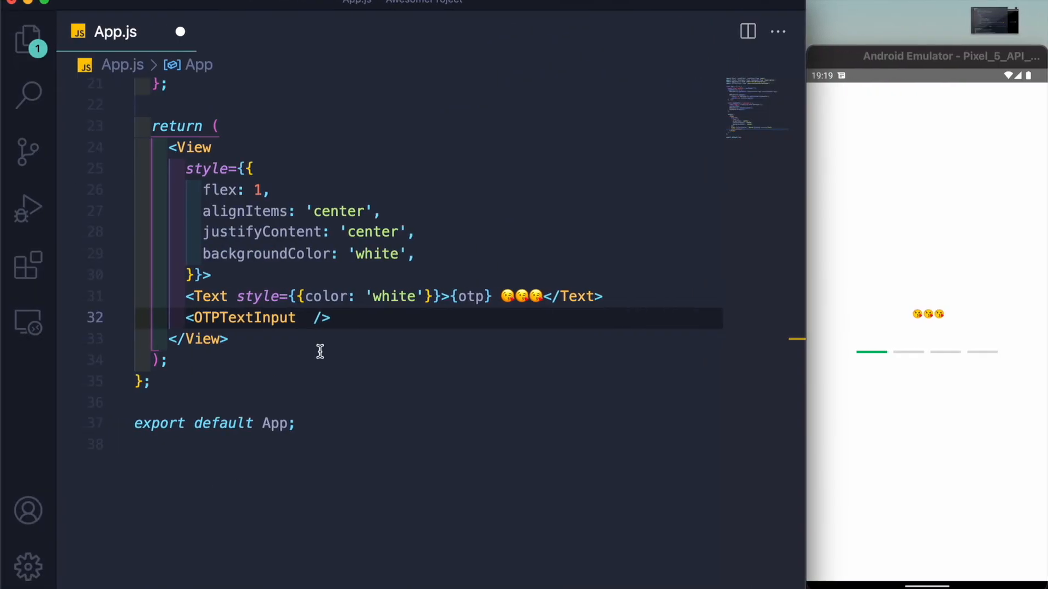
pyautogui.click(305, 319)
pyautogui.press('super+v')
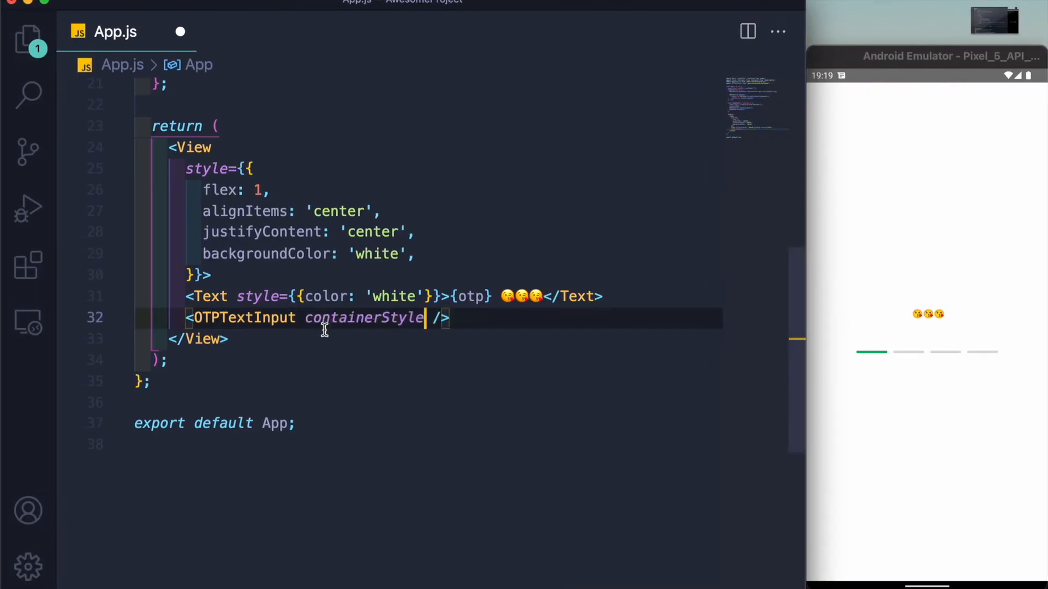
pyautogui.write('={{')
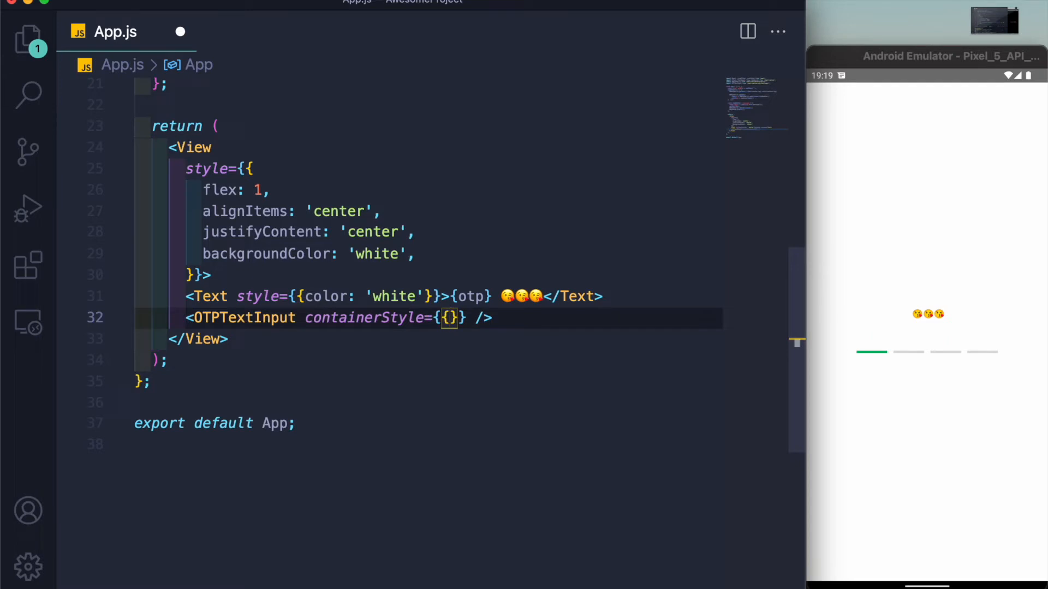
pyautogui.write('back')
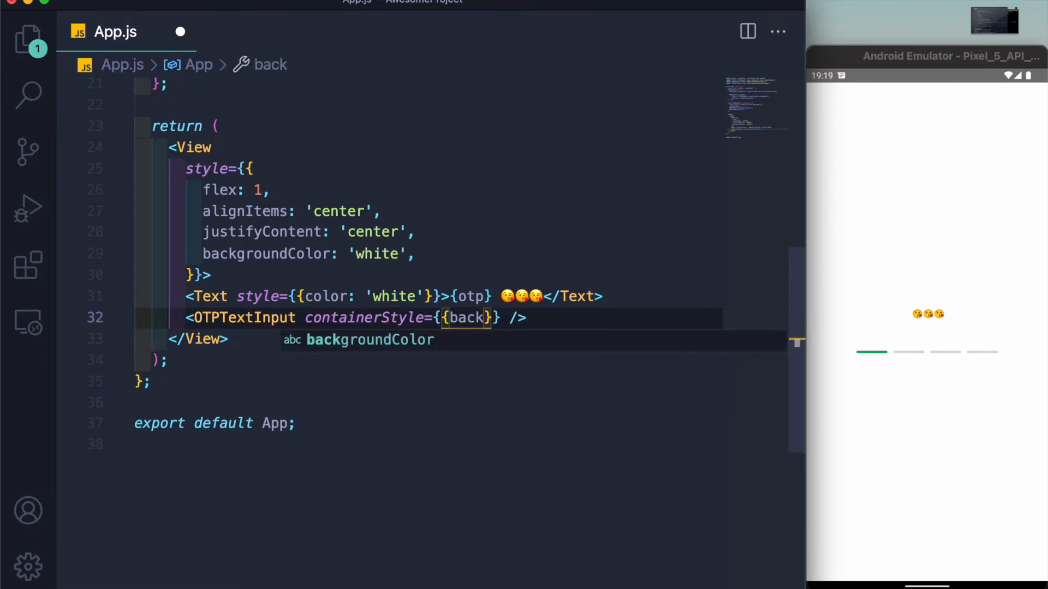
pyautogui.write('groundCol')
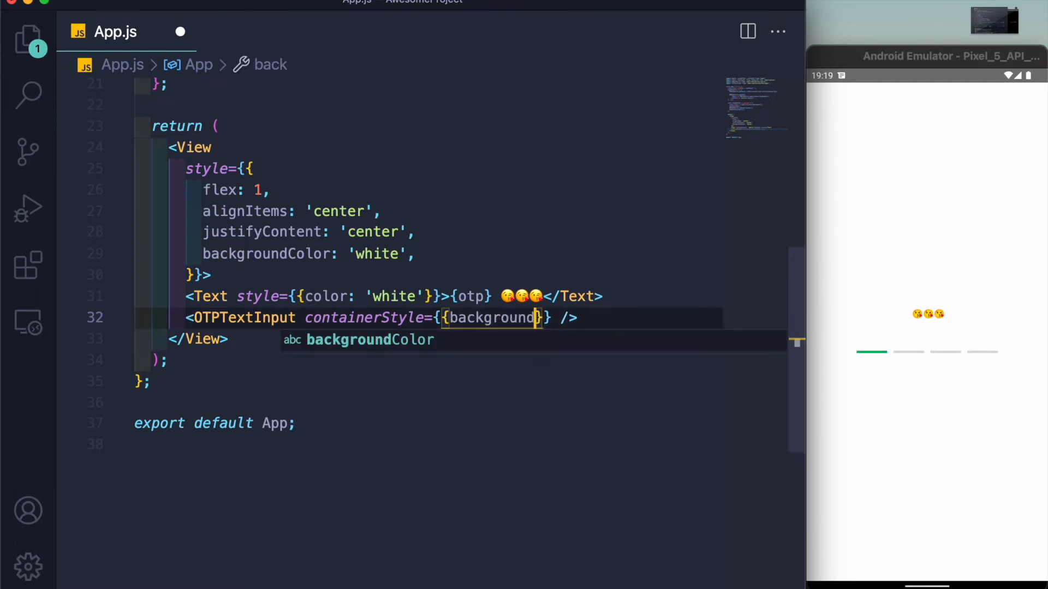
pyautogui.write("or:'")
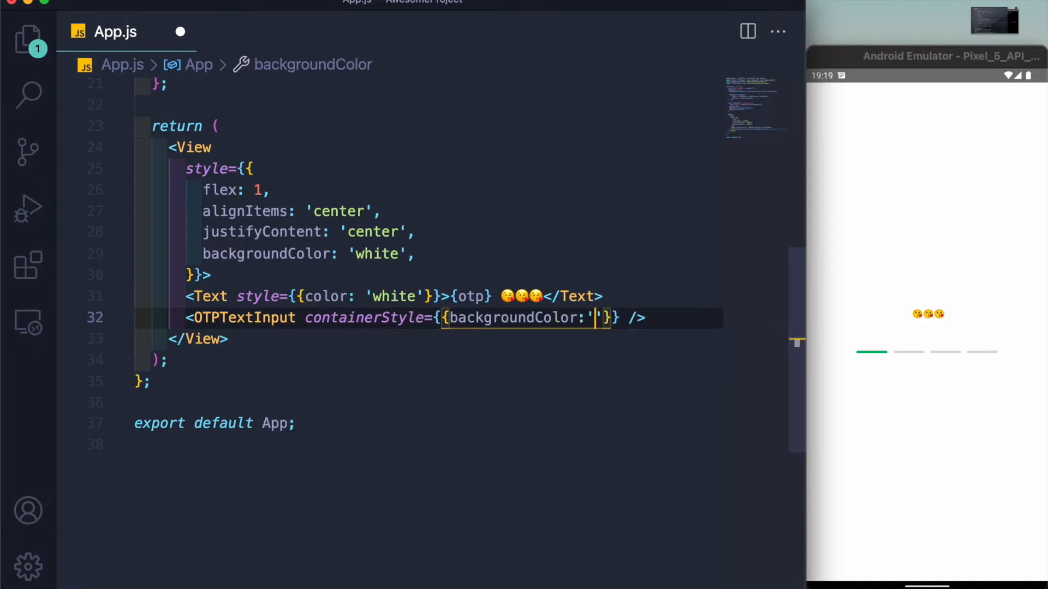
pyautogui.write('red')
pyautogui.press('super+s')
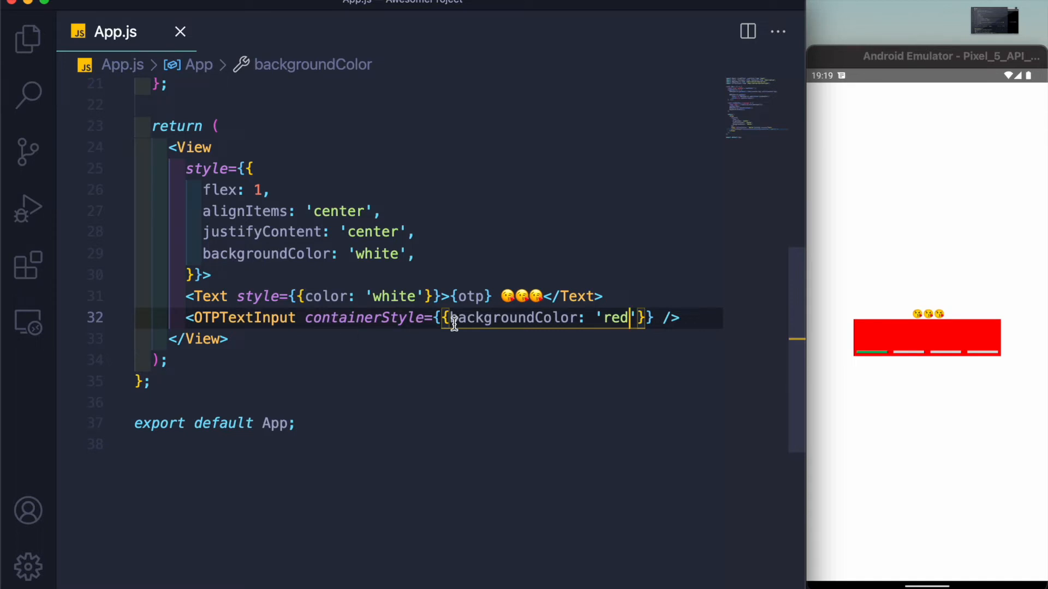
pyautogui.press('Right')
pyautogui.press('Right')
pyautogui.press('Right')
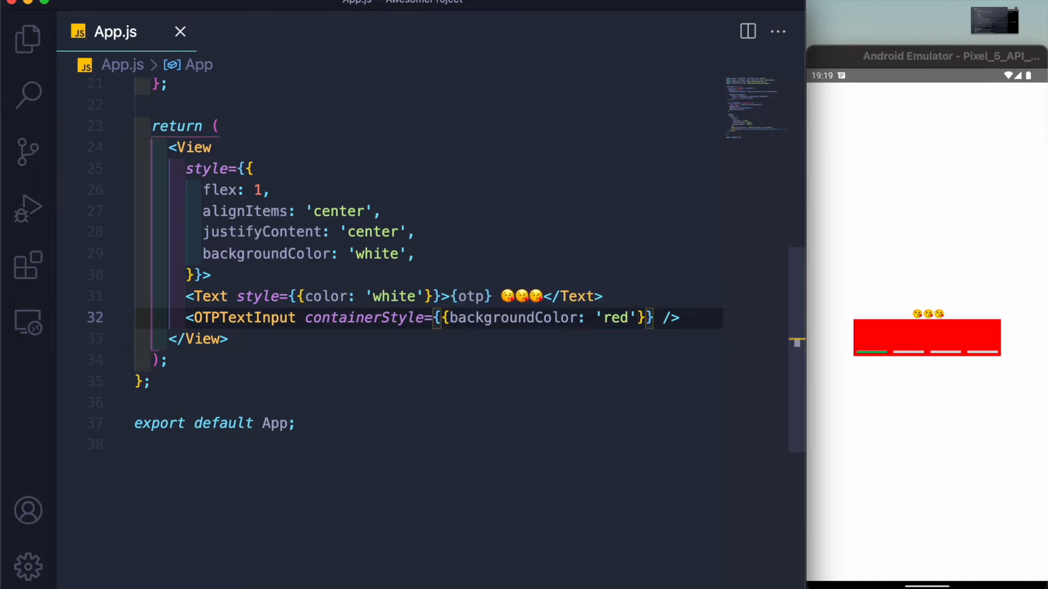
pyautogui.hotkey('shift', 'alt', 'Left')
pyautogui.hotkey('shift', 'alt', 'Left')
pyautogui.hotkey('shift', 'Left')
pyautogui.hotkey('shift', 'Left')
pyautogui.hotkey('shift', 'Left')
pyautogui.hotkey('shift', 'Left')
pyautogui.hotkey('shift', 'Left')
pyautogui.hotkey('shift', 'Left')
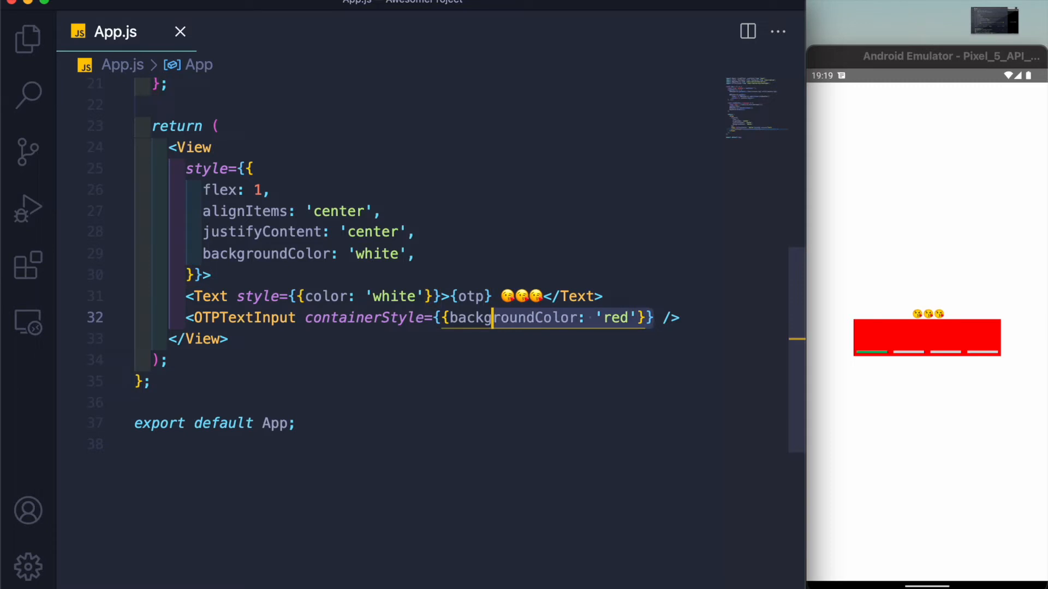
pyautogui.hotkey('shift', 'Left')
pyautogui.hotkey('shift', 'Left')
pyautogui.hotkey('shift', 'Left')
pyautogui.hotkey('shift', 'Left')
pyautogui.hotkey('shift', 'Left')
pyautogui.hotkey('shift', 'Left')
pyautogui.hotkey('shift', 'Left')
pyautogui.hotkey('shift', 'Left')
pyautogui.hotkey('shift', 'Left')
pyautogui.hotkey('shift', 'Left')
pyautogui.hotkey('shift', 'Left')
pyautogui.hotkey('shift', 'Left')
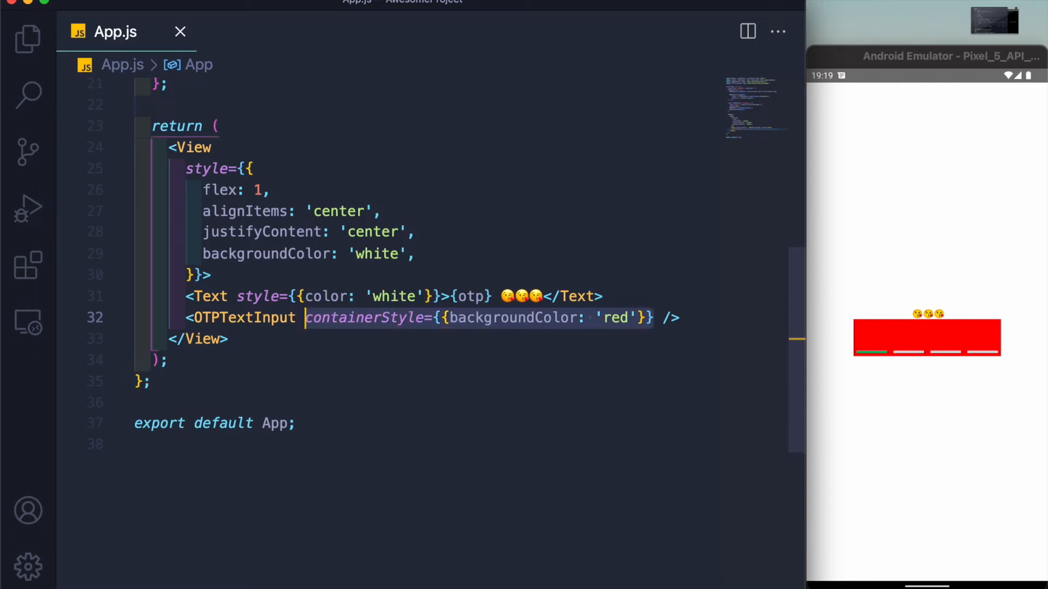
pyautogui.press('BackSpace')
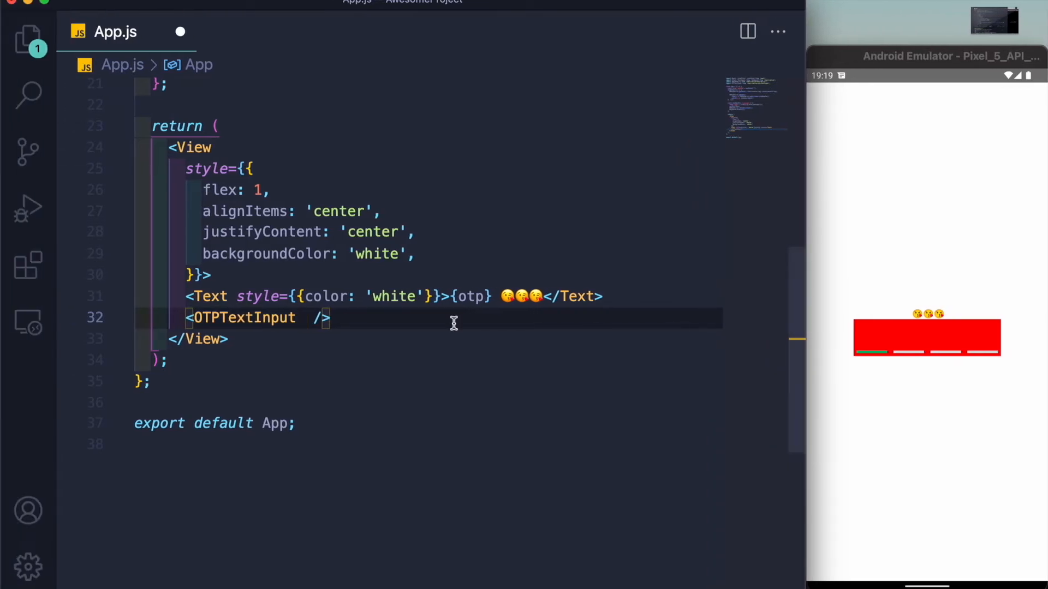
pyautogui.press('BackSpace')
pyautogui.hotkey('ctrl', 's')
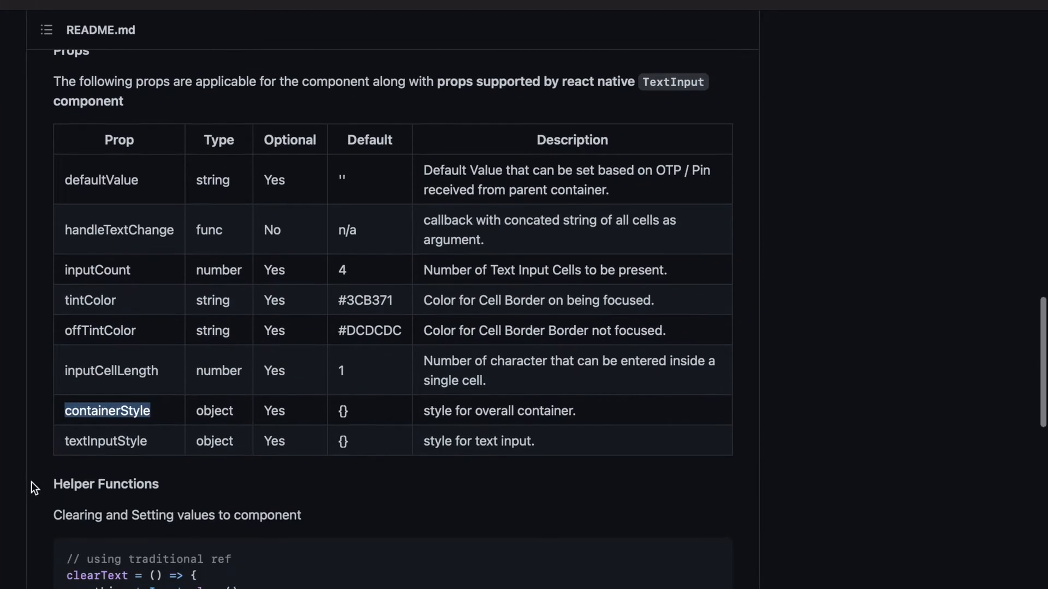
pyautogui.moveTo(64, 442); pyautogui.dragTo(154, 443)
pyautogui.press('super+c')
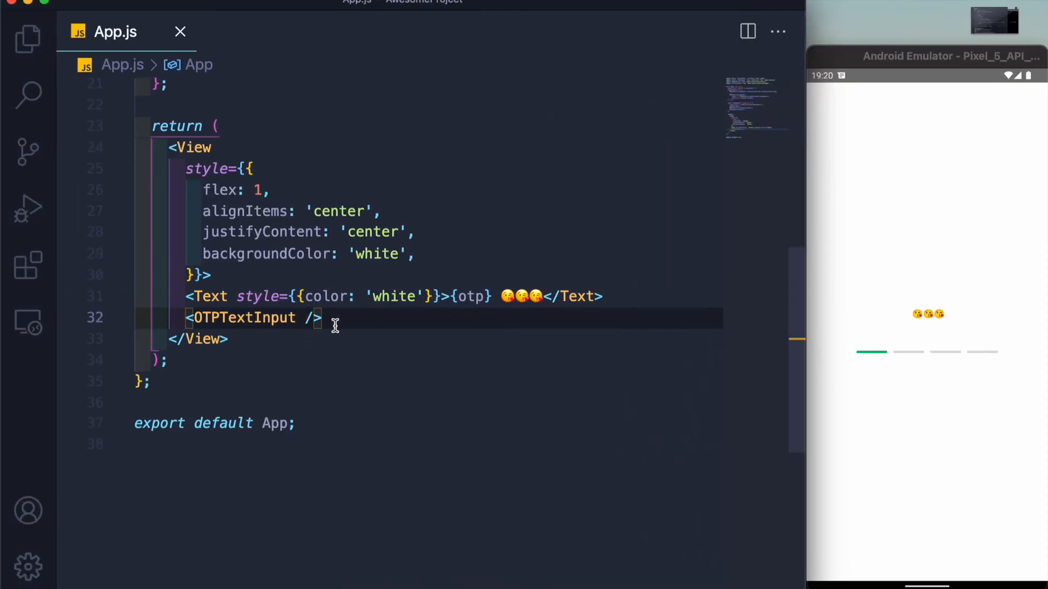
# Step: Give OTPTextInput a textInputStyle with backgroundColor: 'grey' and save
pyautogui.click(305, 318)
pyautogui.press('super+v')
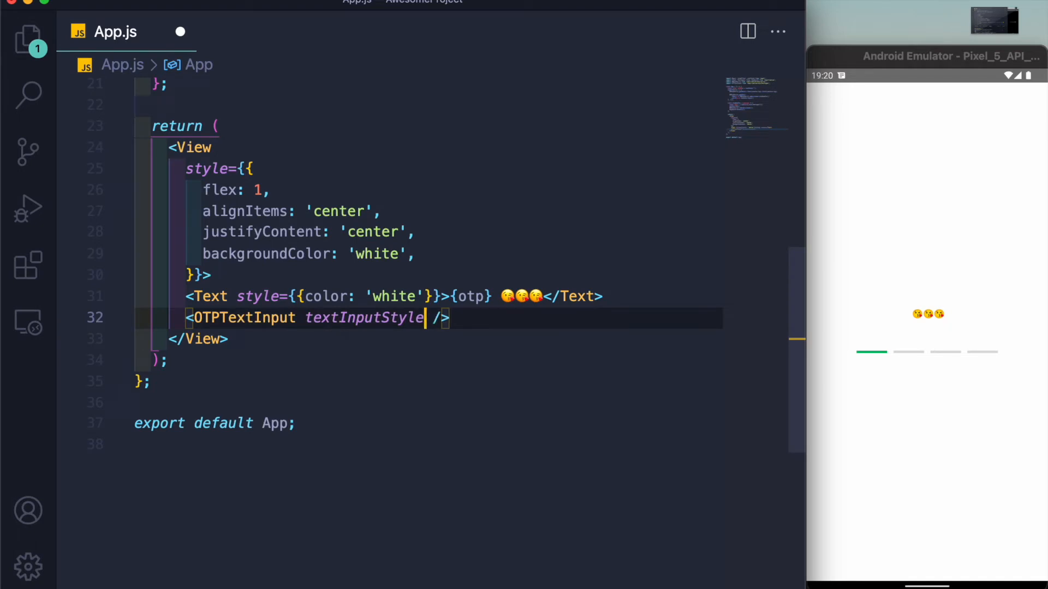
pyautogui.write('={{')
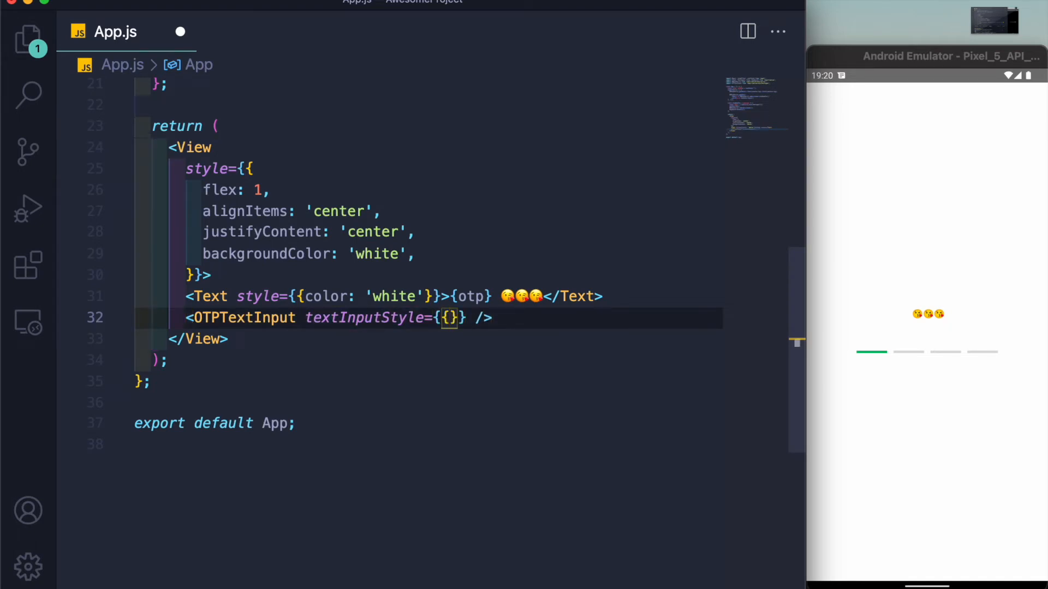
pyautogui.write('back')
pyautogui.press('Tab')
pyautogui.write(":'")
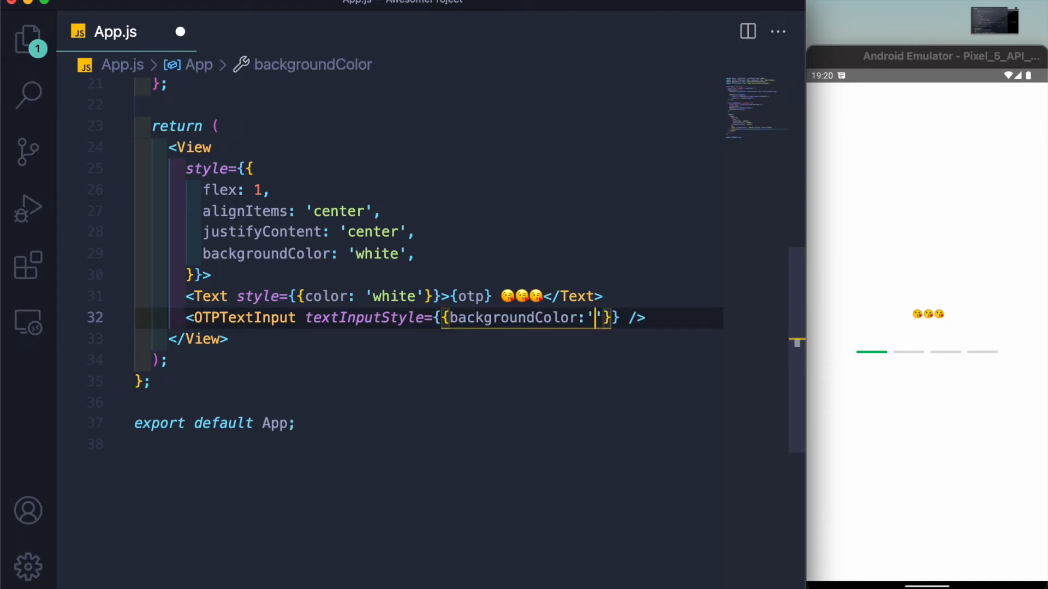
pyautogui.write('grey')
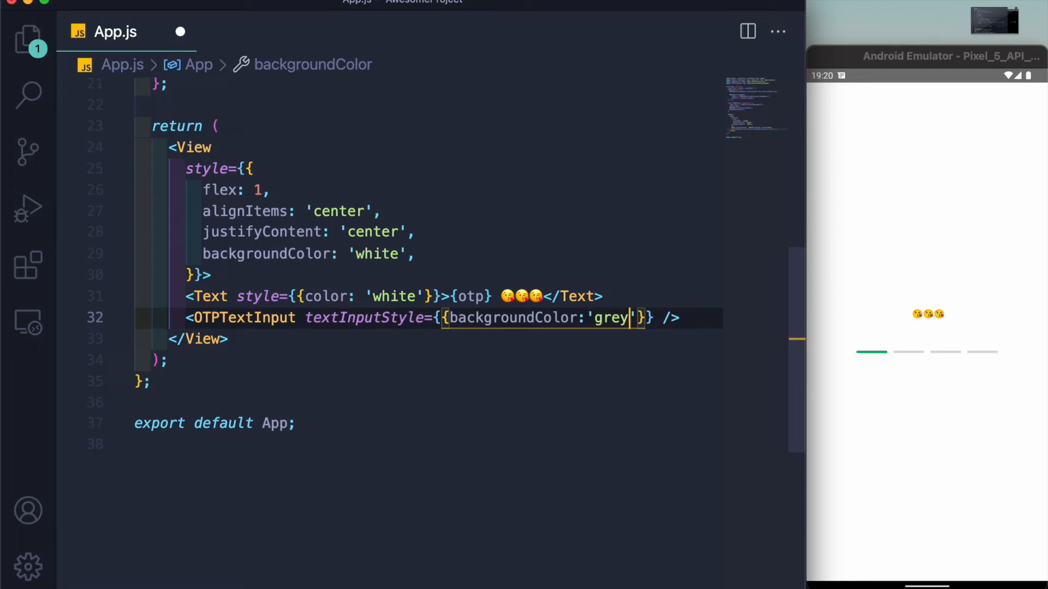
pyautogui.press('super+s')
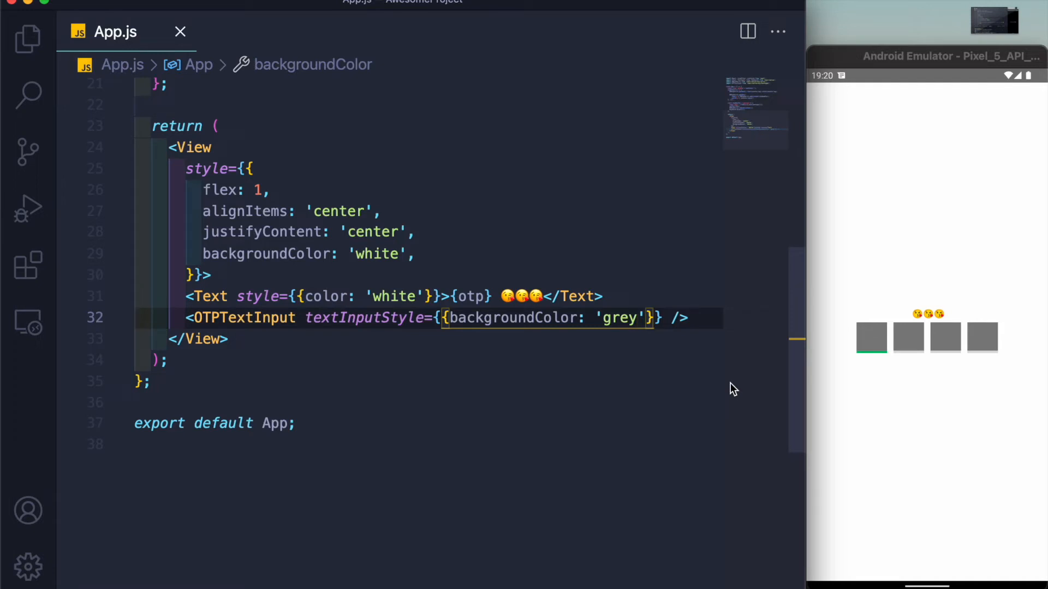
# Step: Start selecting the backgroundColor: 'grey' property to replace it
pyautogui.press('Right')
pyautogui.press('Left')
pyautogui.hotkey('shift', 'Left')
pyautogui.hotkey('shift', 'Left')
pyautogui.hotkey('shift', 'Left')
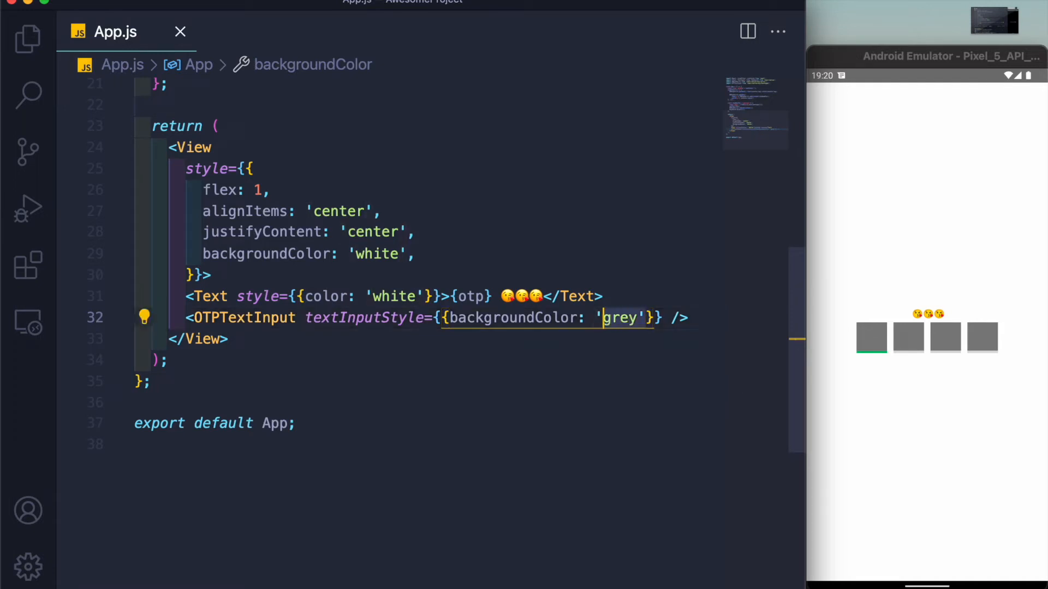
pyautogui.hotkey('shift', 'Left')
pyautogui.hotkey('shift', 'Left')
pyautogui.hotkey('shift', 'Left')
pyautogui.hotkey('shift', 'Left')
pyautogui.hotkey('shift', 'Left')
pyautogui.hotkey('shift', 'Left')
pyautogui.hotkey('shift', 'Left')
pyautogui.hotkey('shift', 'Left')
pyautogui.hotkey('shift', 'Left')
pyautogui.hotkey('shift', 'Left')
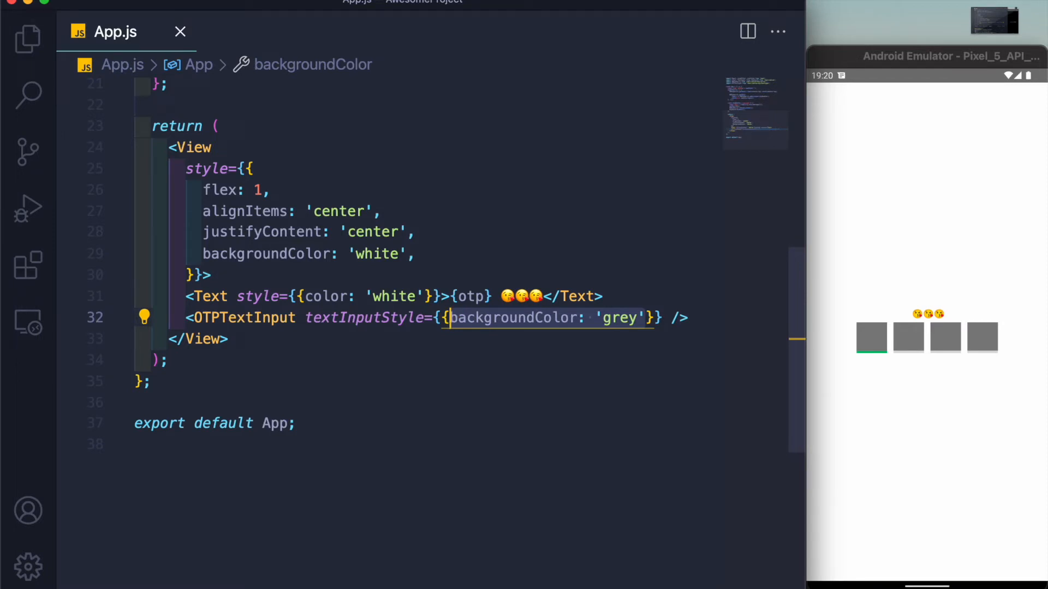
# Step: Swap the grey backgroundColor for borderColor 'black' and borderWidth 1 in textInputStyle, saving after each
pyautogui.press('BackSpace')
pyautogui.write('bord')
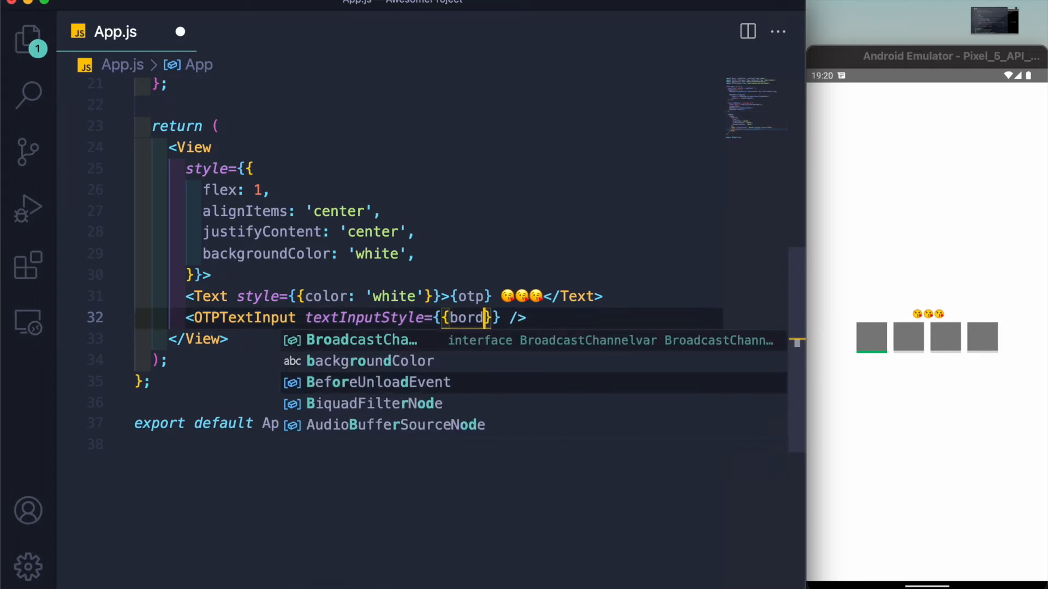
pyautogui.write('erColor:')
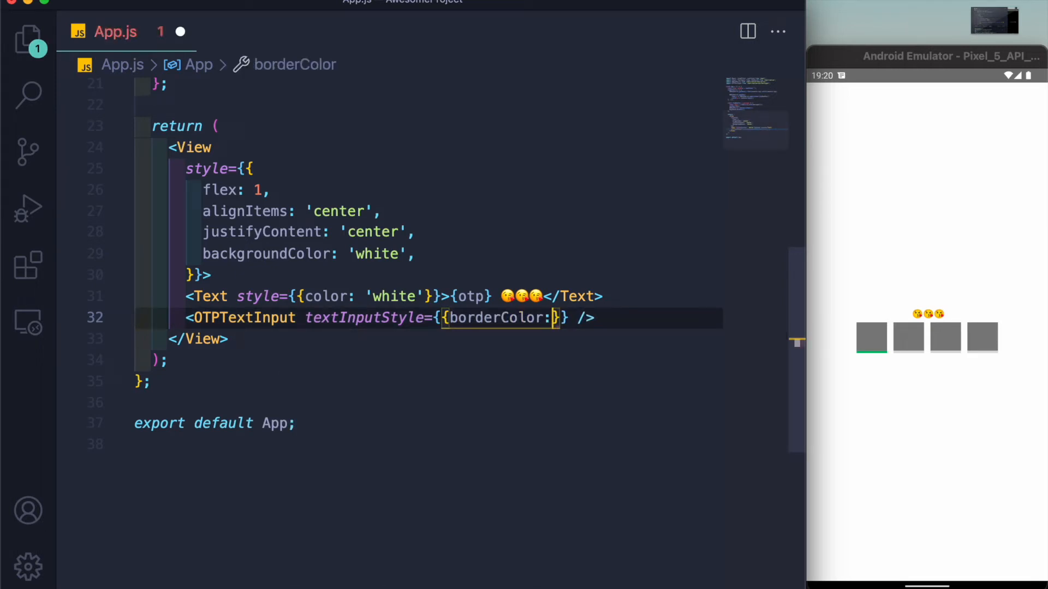
pyautogui.write(" 'black")
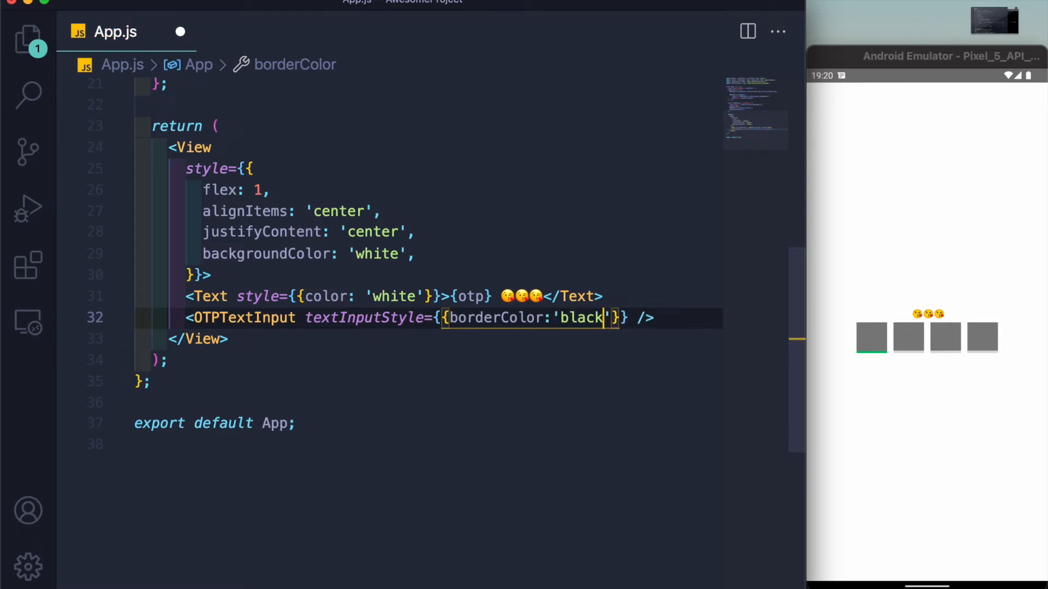
pyautogui.press('super+s')
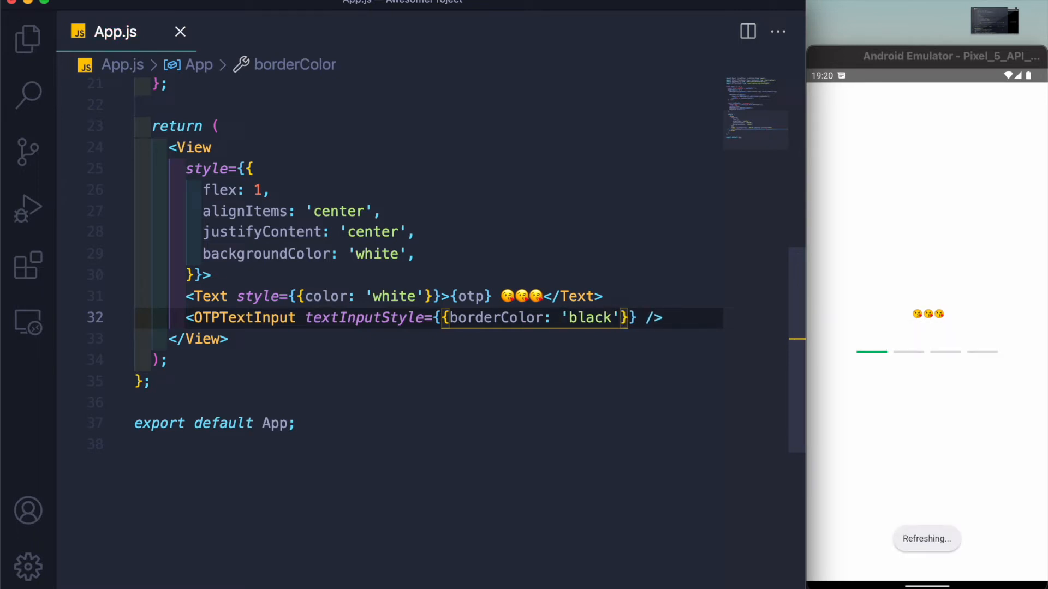
pyautogui.press('Right')
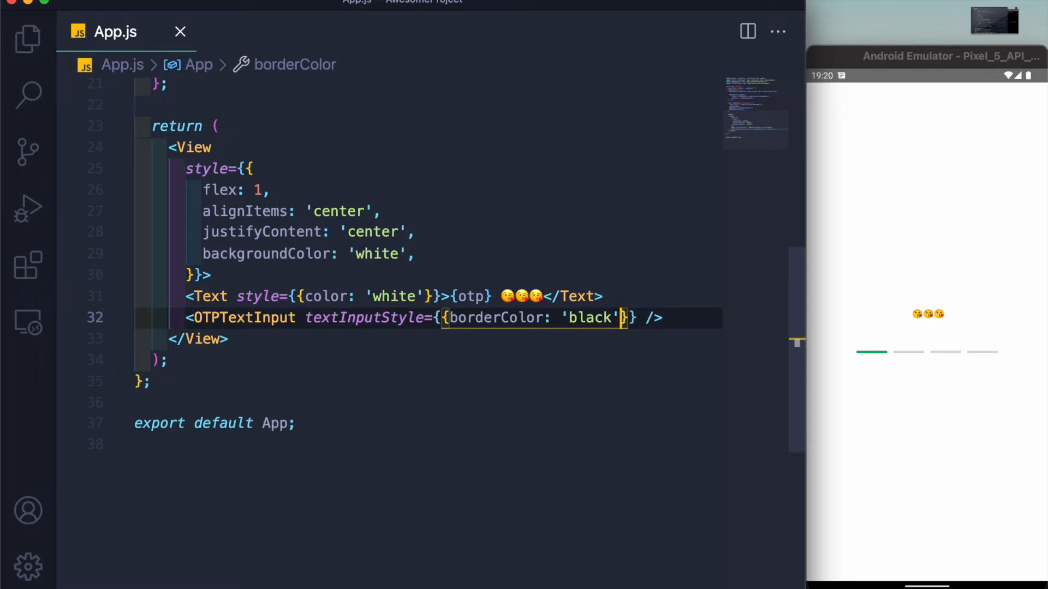
pyautogui.write(', bor')
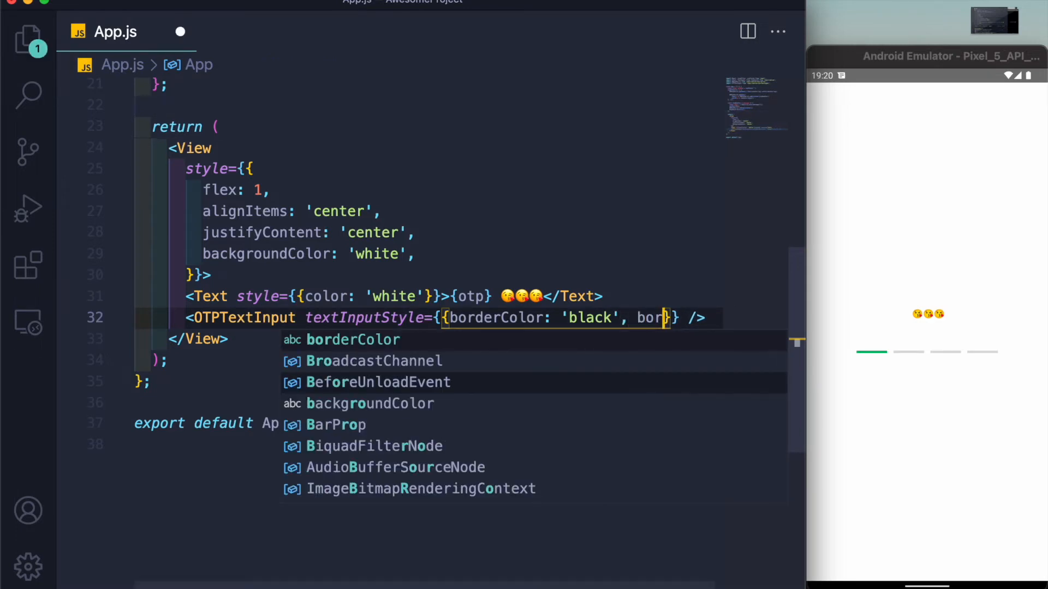
pyautogui.write('derWid')
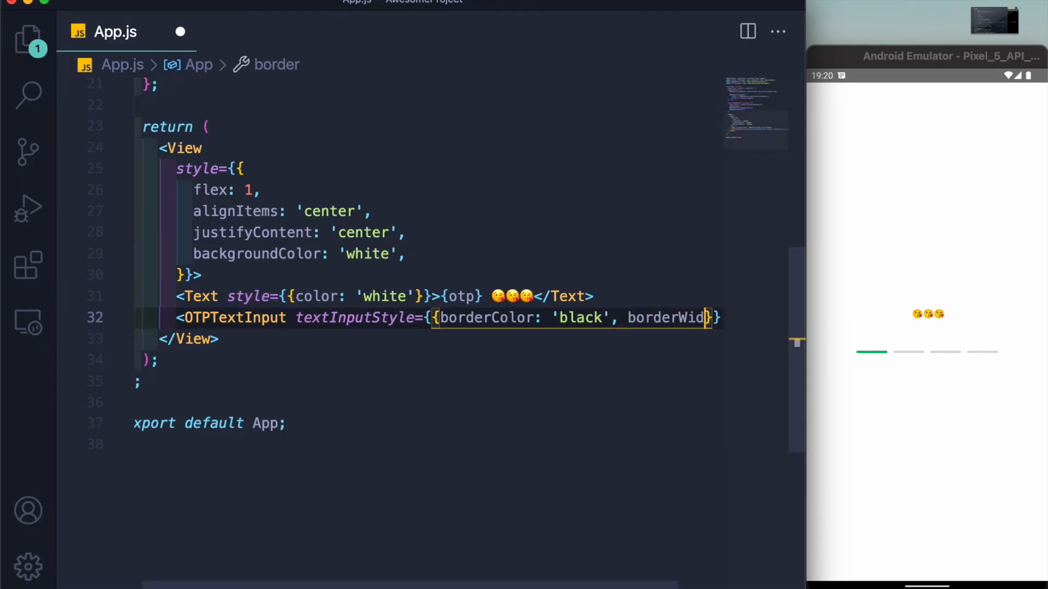
pyautogui.write('th: ')
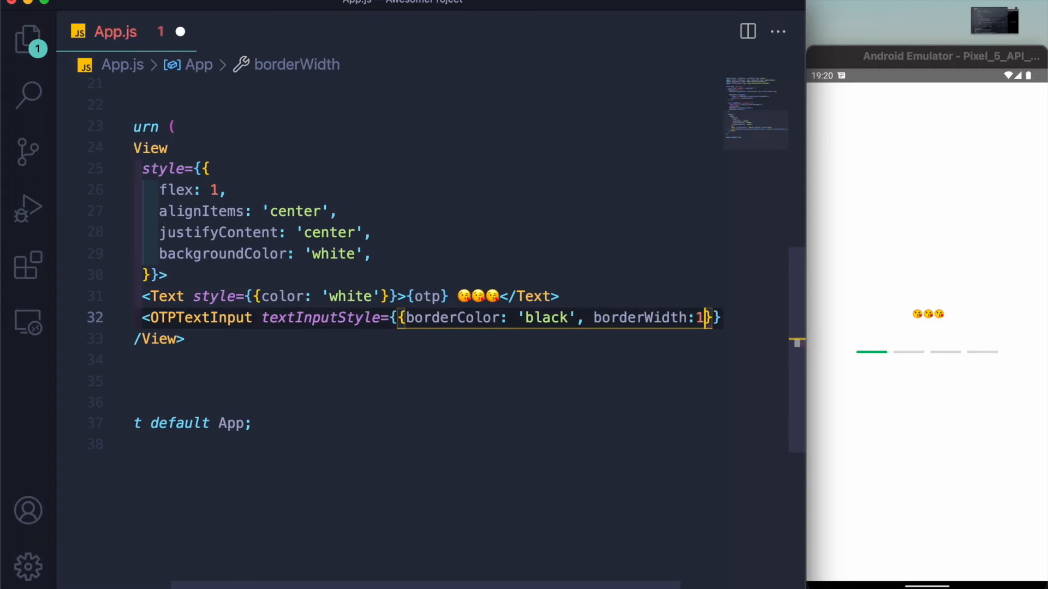
pyautogui.write('1')
pyautogui.press('super+s')
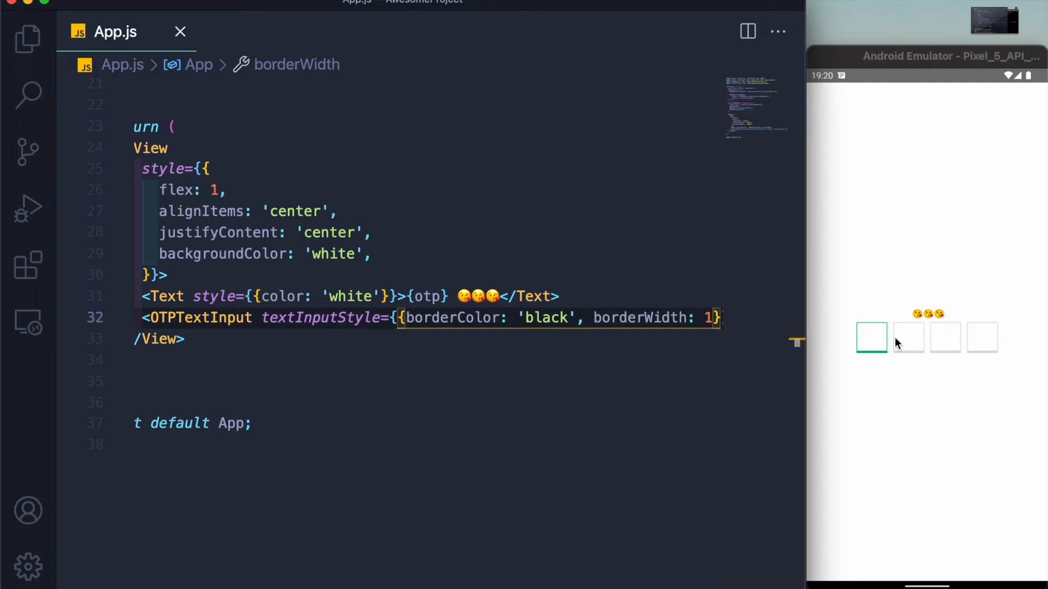
pyautogui.click(873, 339)
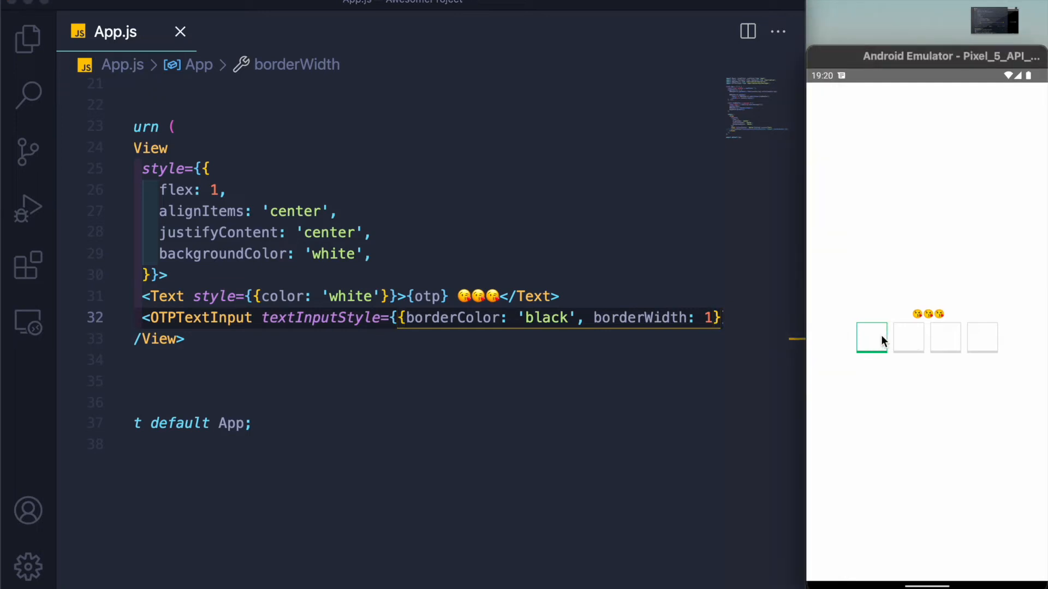
pyautogui.click(873, 339)
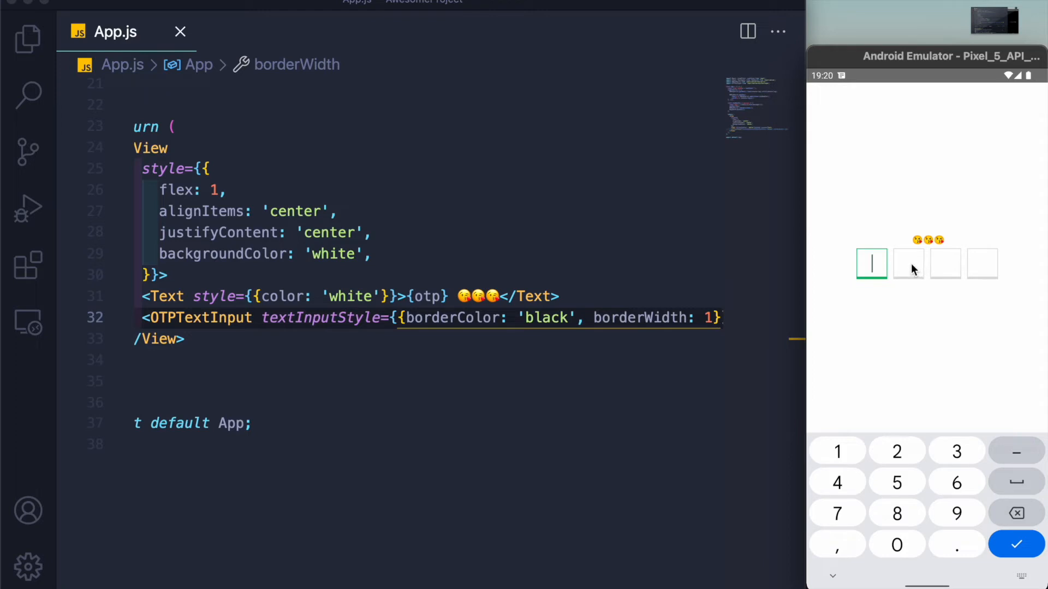
pyautogui.click(956, 452)
pyautogui.click(956, 452)
pyautogui.click(956, 452)
pyautogui.click(1016, 513)
pyautogui.click(1017, 514)
pyautogui.click(1017, 517)
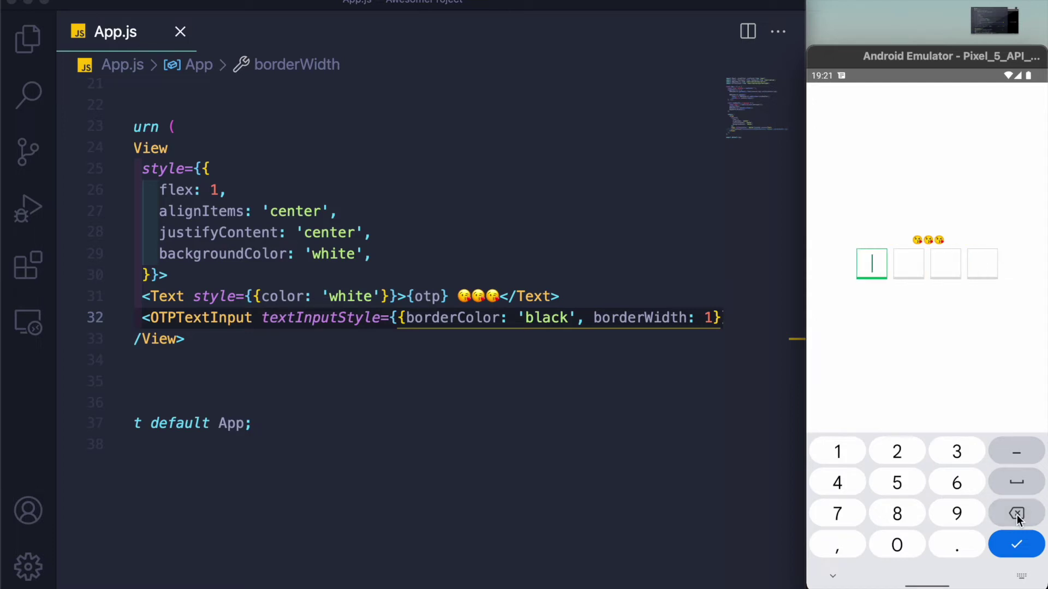
pyautogui.click(1011, 546)
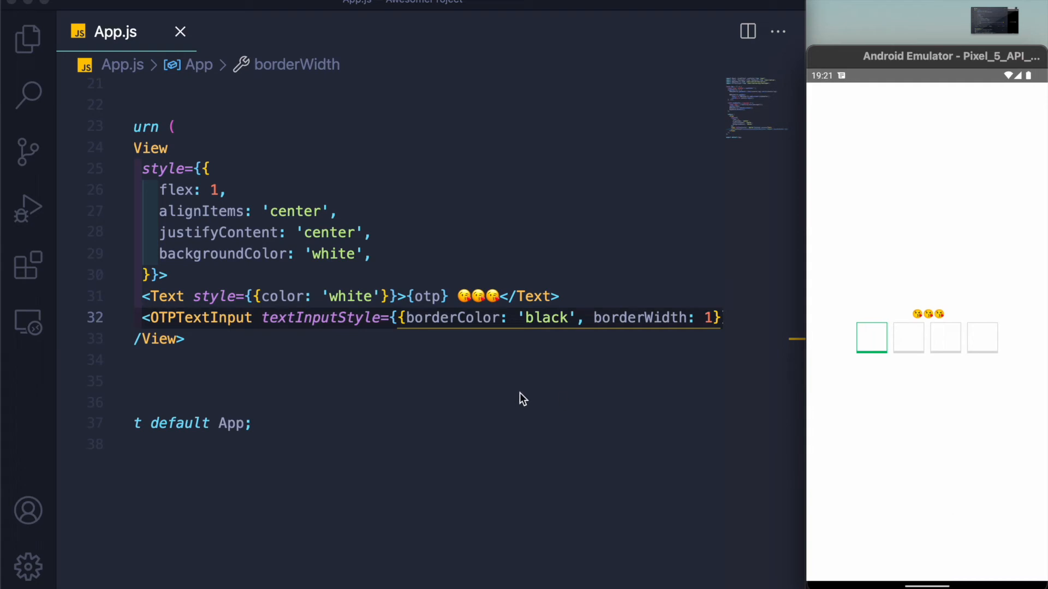
pyautogui.hscroll(3, 556, 340)
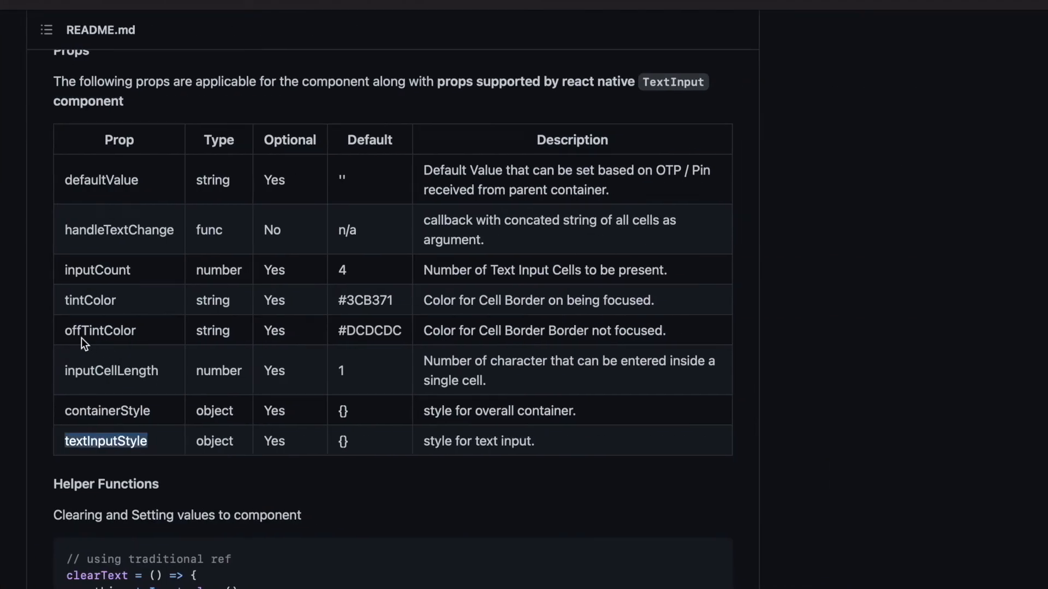
# Step: Look up the offTintColor and tintColor props in the README table, then return to App.js
pyautogui.click(67, 330)
pyautogui.moveTo(67, 331); pyautogui.dragTo(149, 331)
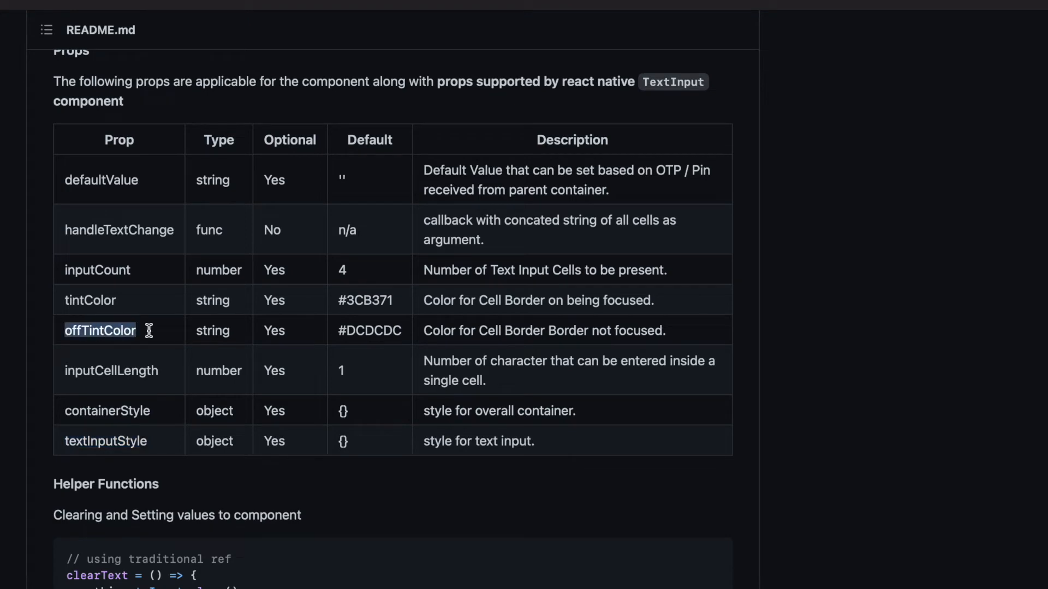
pyautogui.moveTo(65, 301); pyautogui.dragTo(129, 301)
pyautogui.press('super+c')
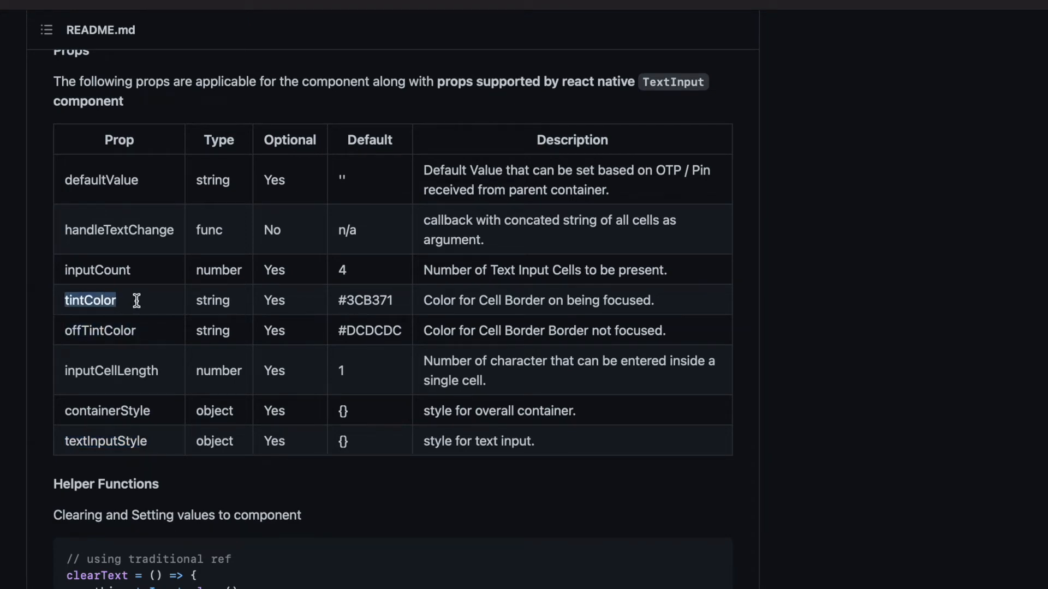
pyautogui.press('super+Tab')
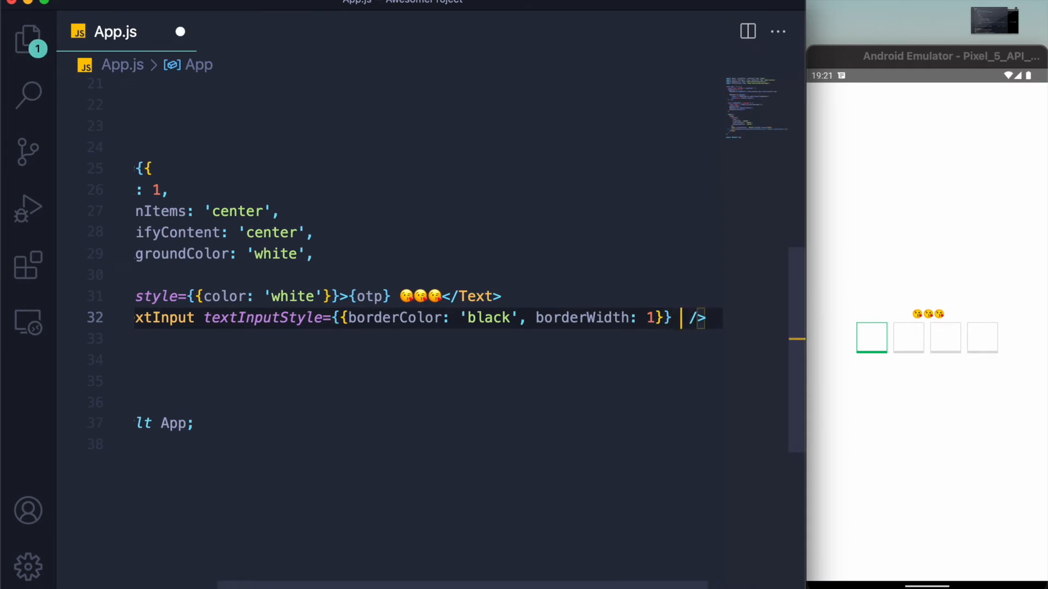
# Step: Paste tintColor={'red'} onto OTPTextInput, save, and focus the emulator to see the red active cell
pyautogui.press('super+v')
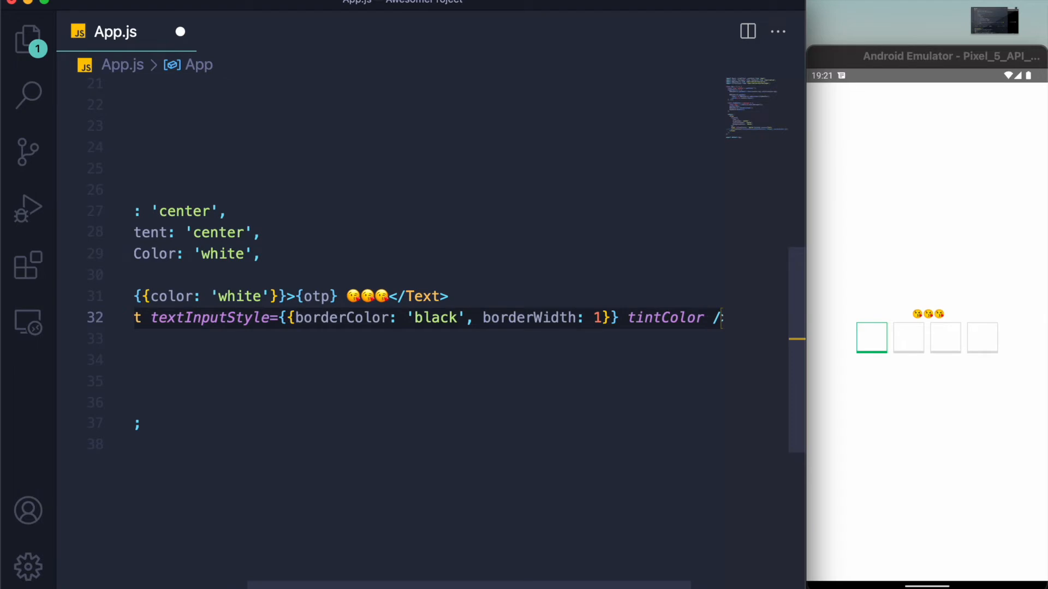
pyautogui.write("={'")
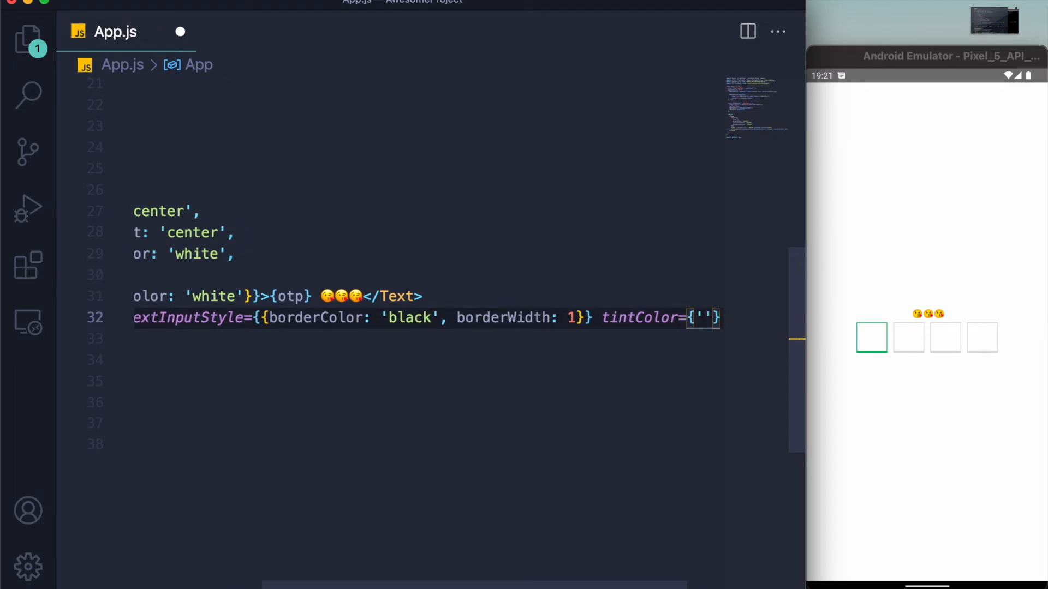
pyautogui.write('red')
pyautogui.press('super+s')
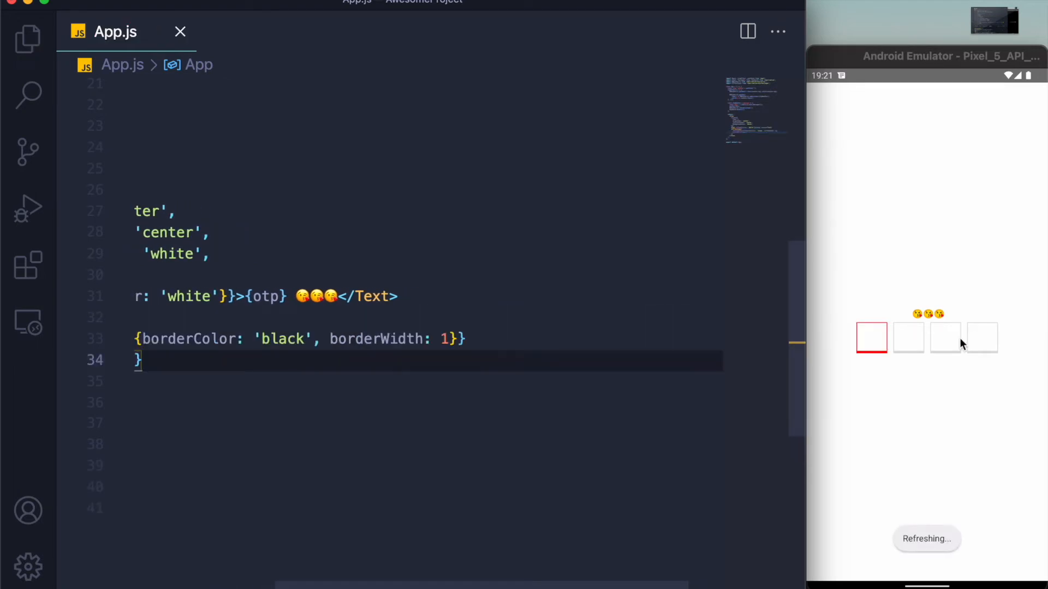
pyautogui.click(873, 337)
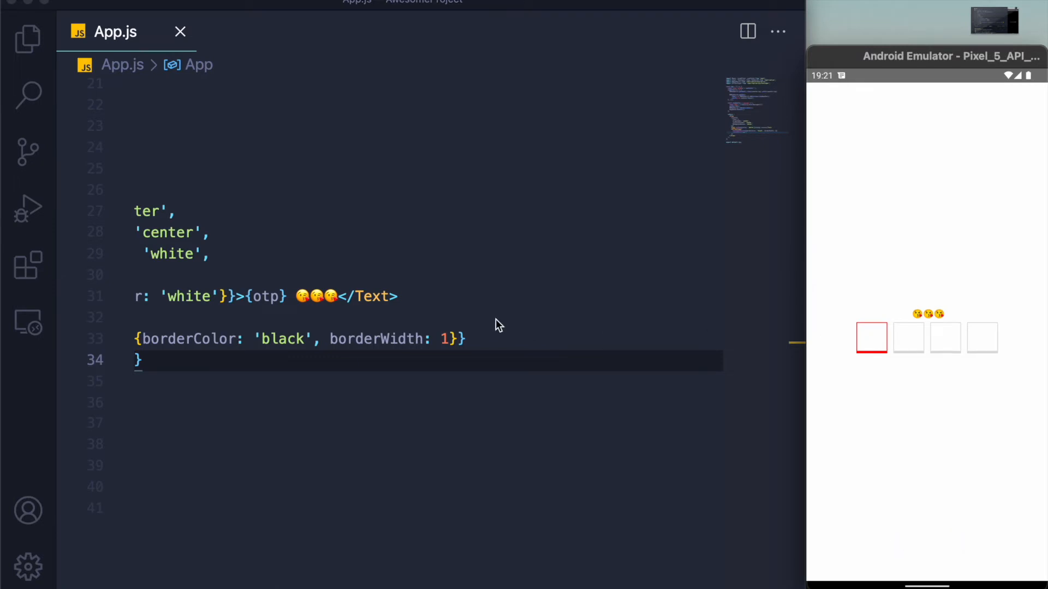
pyautogui.hscroll(-5, 495, 319)
pyautogui.hscroll(-5, 308, 364)
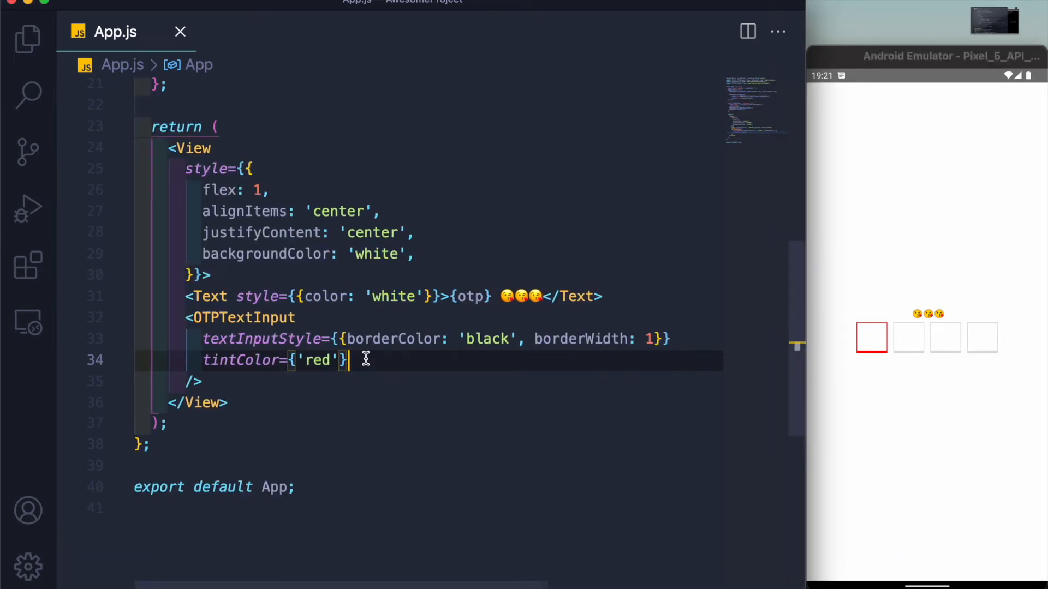
# Step: Add offTintColor={'red'} on a new prop line and save to reload the app
pyautogui.press('Return')
pyautogui.write('off')
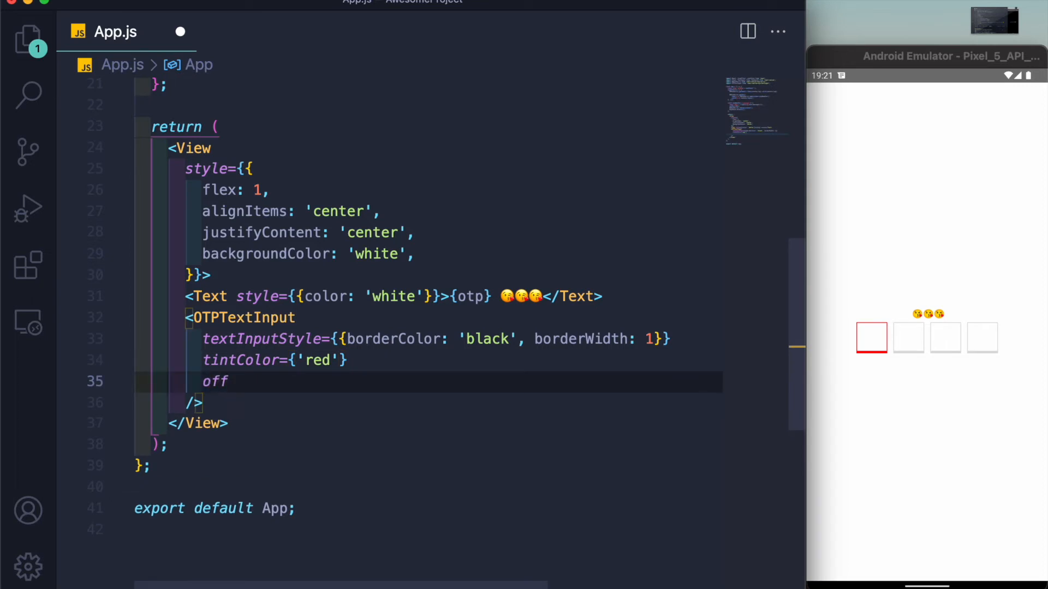
pyautogui.write('TintCol')
pyautogui.write('or={')
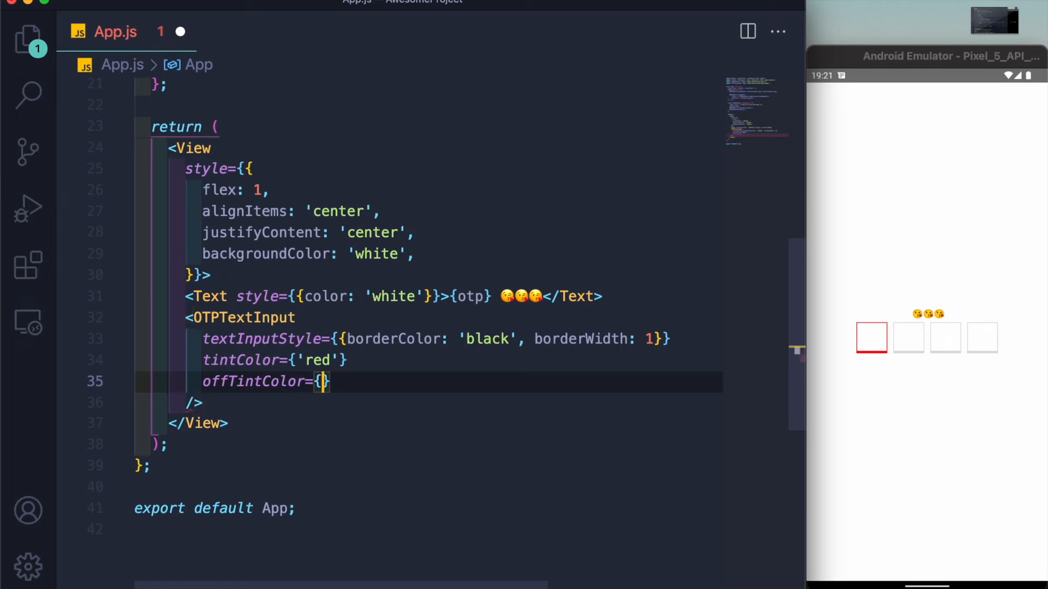
pyautogui.write("'red")
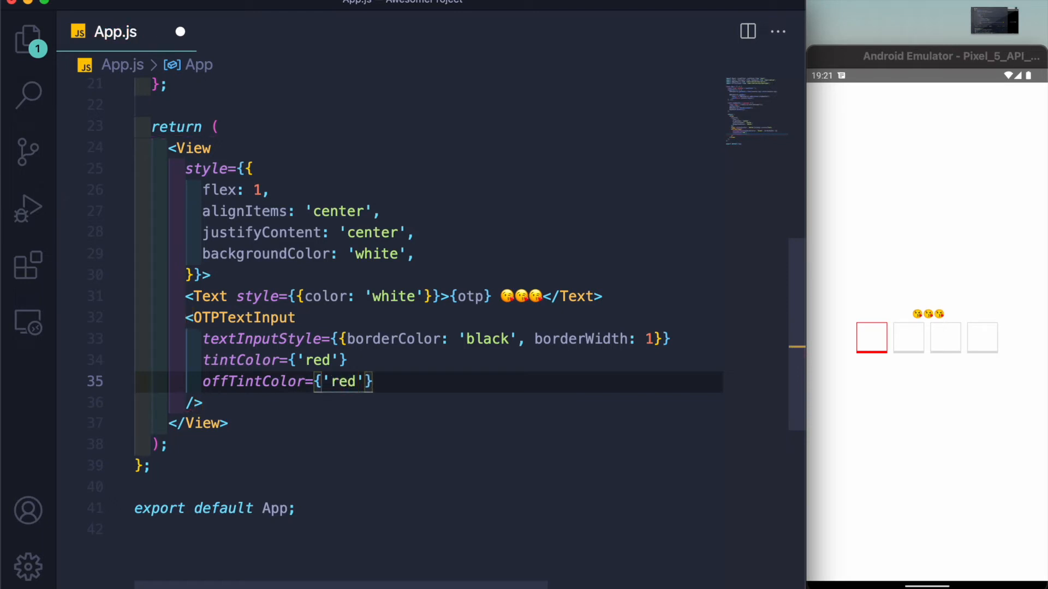
pyautogui.hotkey('ctrl', 's')
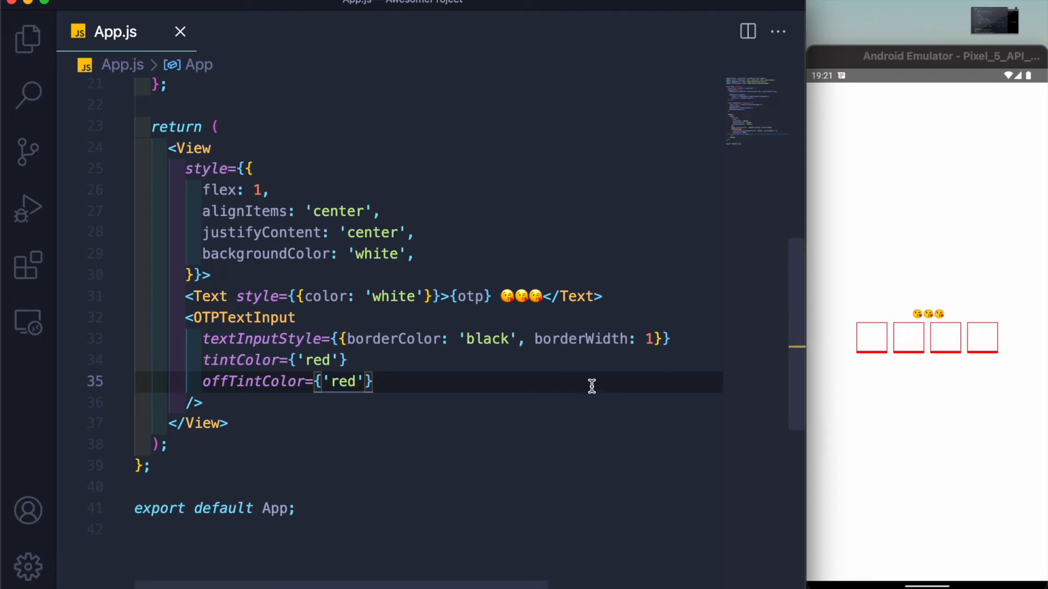
# Step: Multi-select both colour values and change them to 'grey', then 'black', saving each time
pyautogui.doubleClick(316, 359)
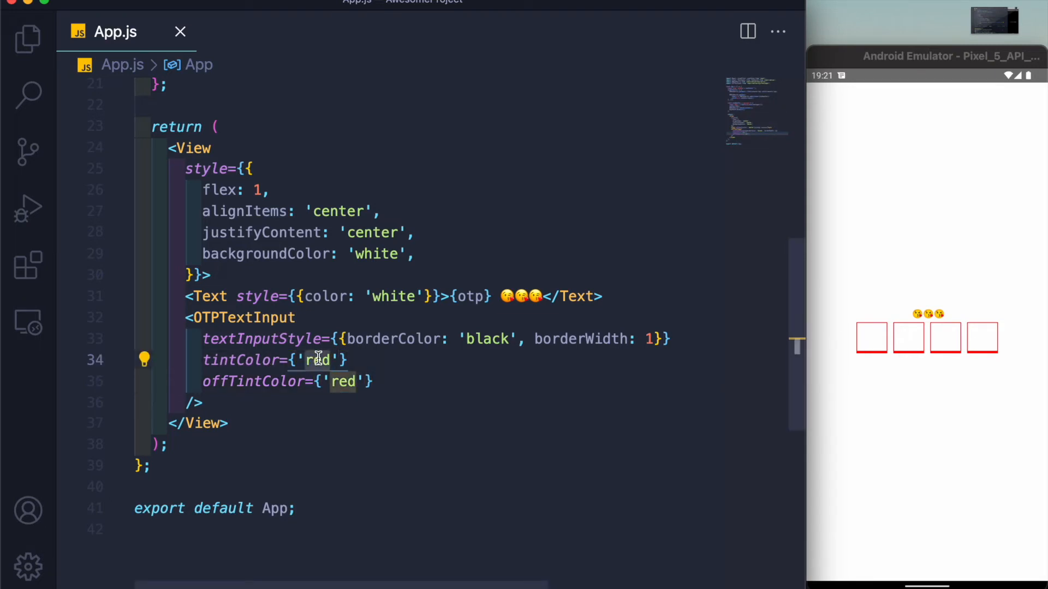
pyautogui.press('super+d')
pyautogui.write('grey')
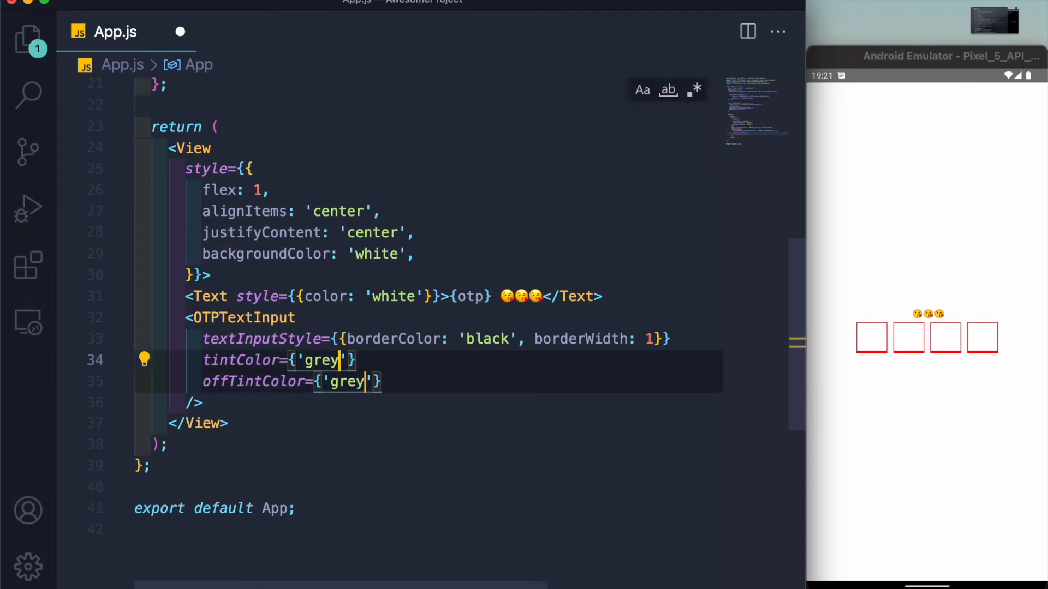
pyautogui.press('super+s')
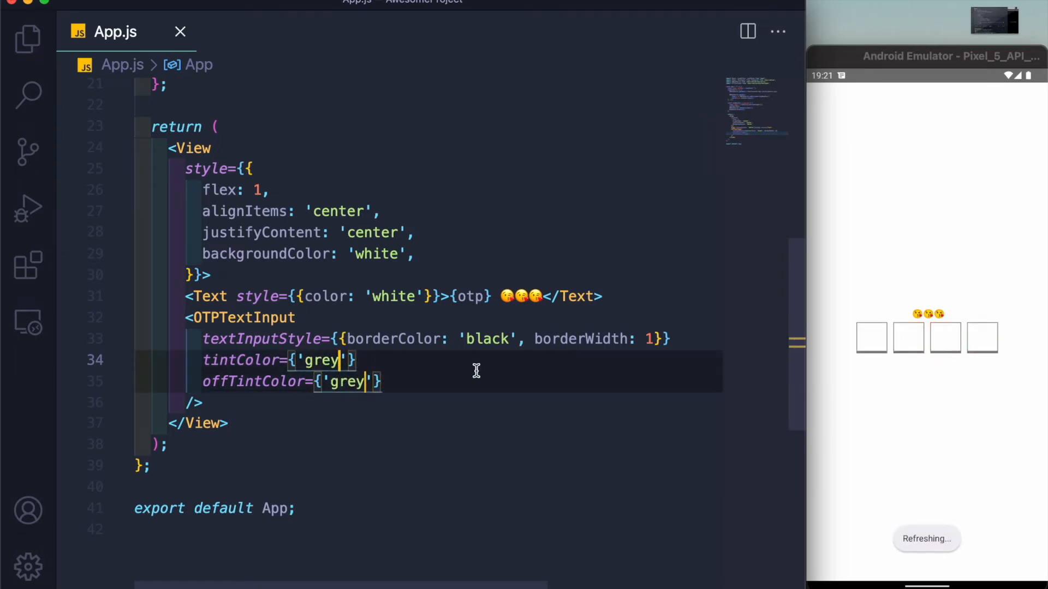
pyautogui.press('BackSpace')
pyautogui.press('BackSpace')
pyautogui.press('BackSpace')
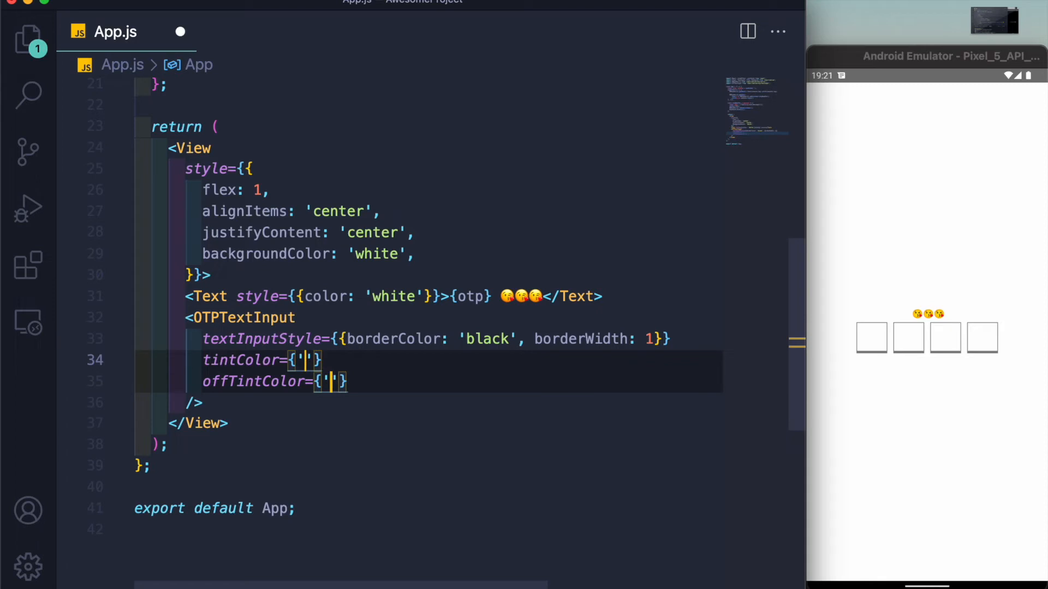
pyautogui.write('black')
pyautogui.press('super+s')
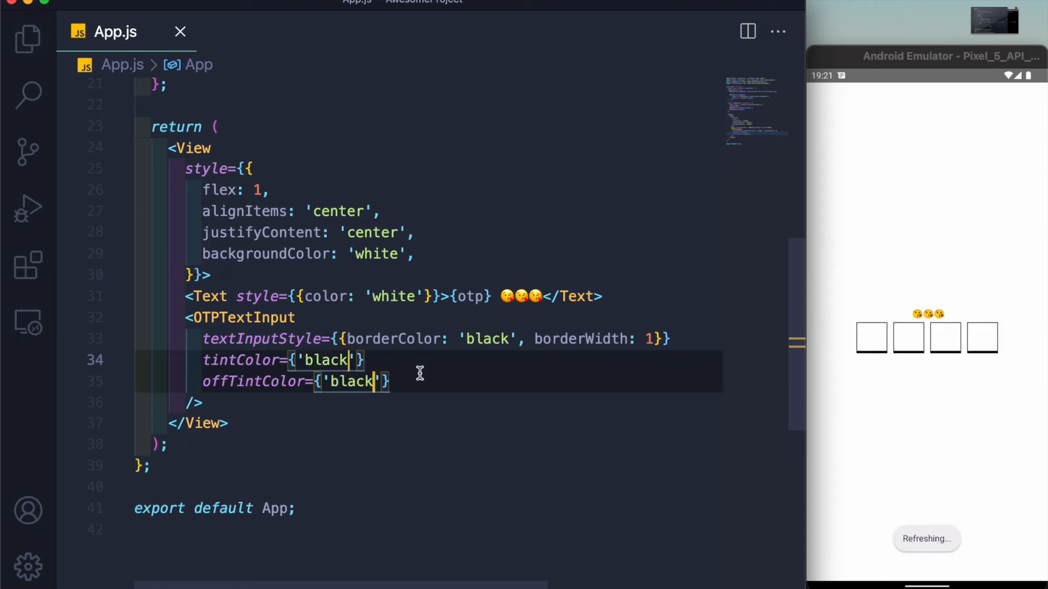
# Step: Append borderRadius: 60 to textInputStyle and save so the object auto-formats across lines
pyautogui.click(655, 339)
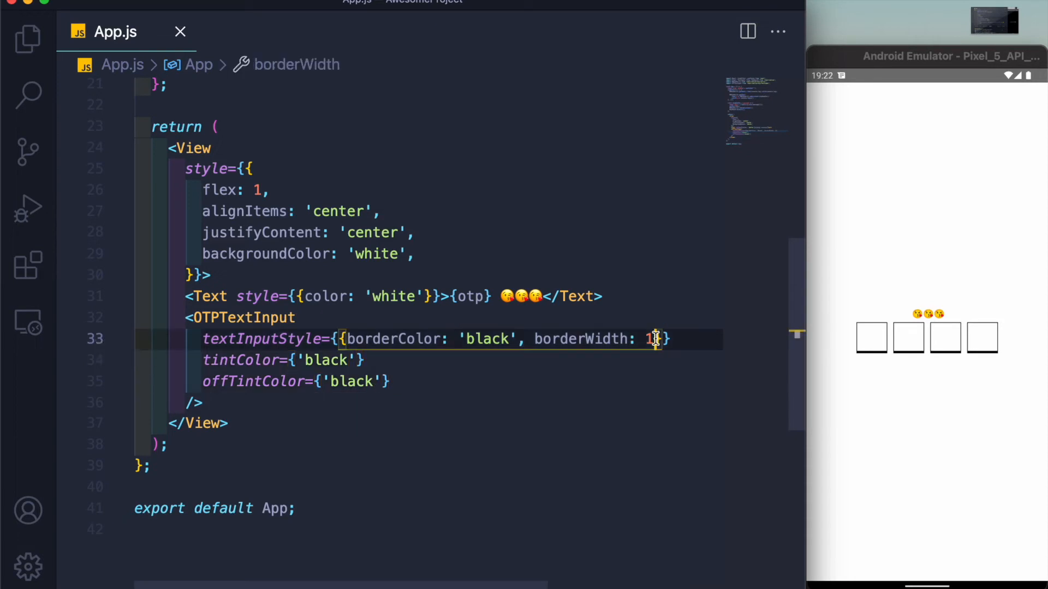
pyautogui.write(', ')
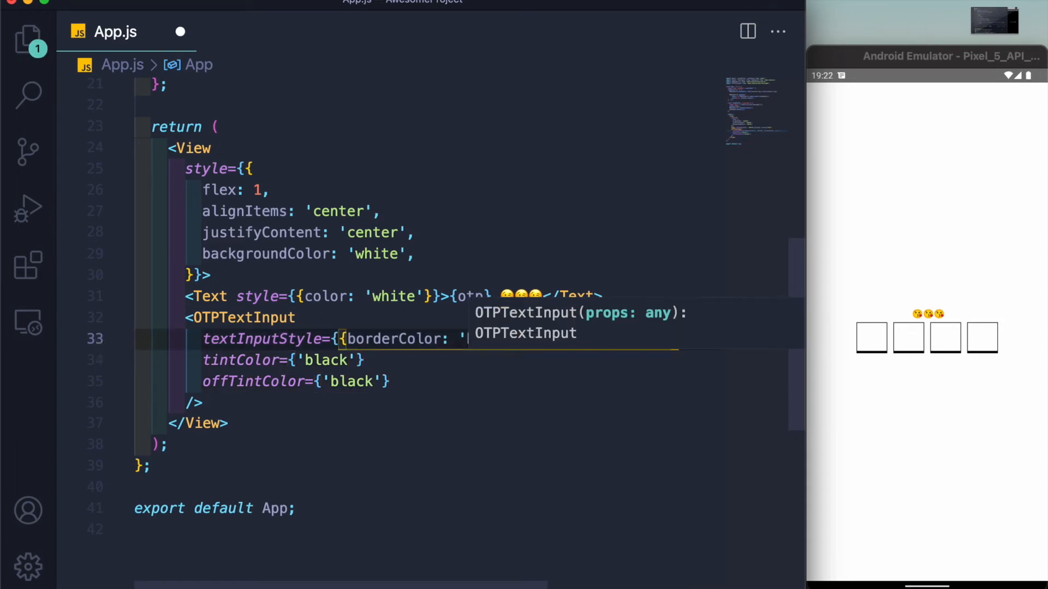
pyautogui.write('borderWidth: 1, bord')
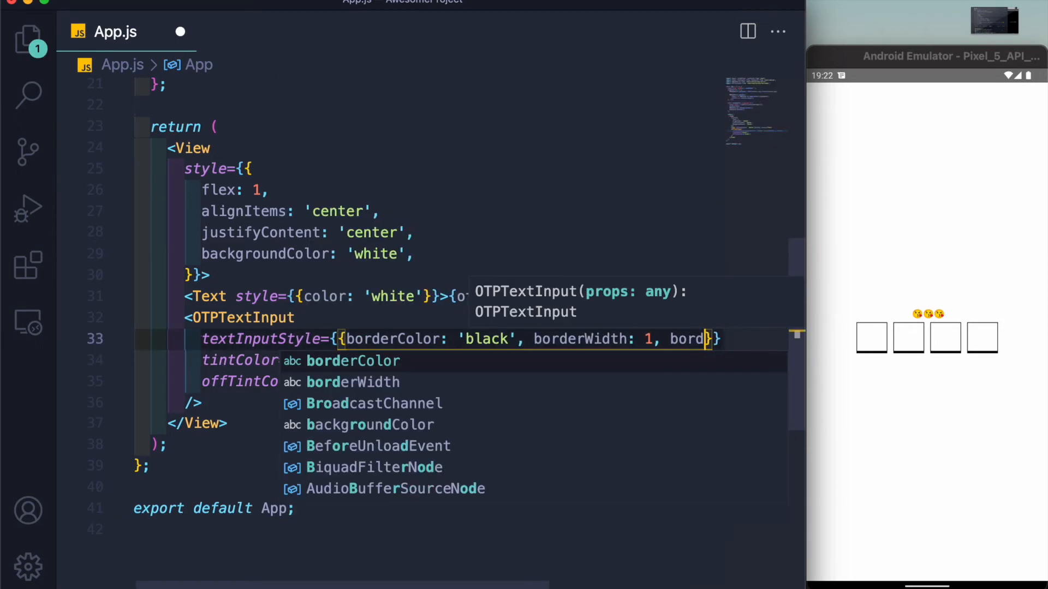
pyautogui.write('erR')
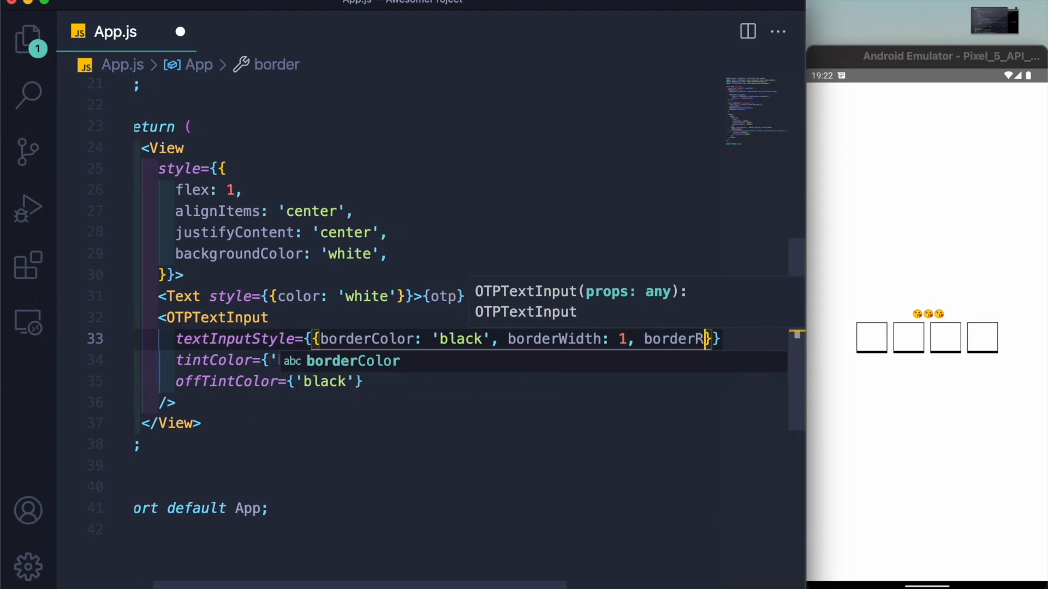
pyautogui.write('adius:')
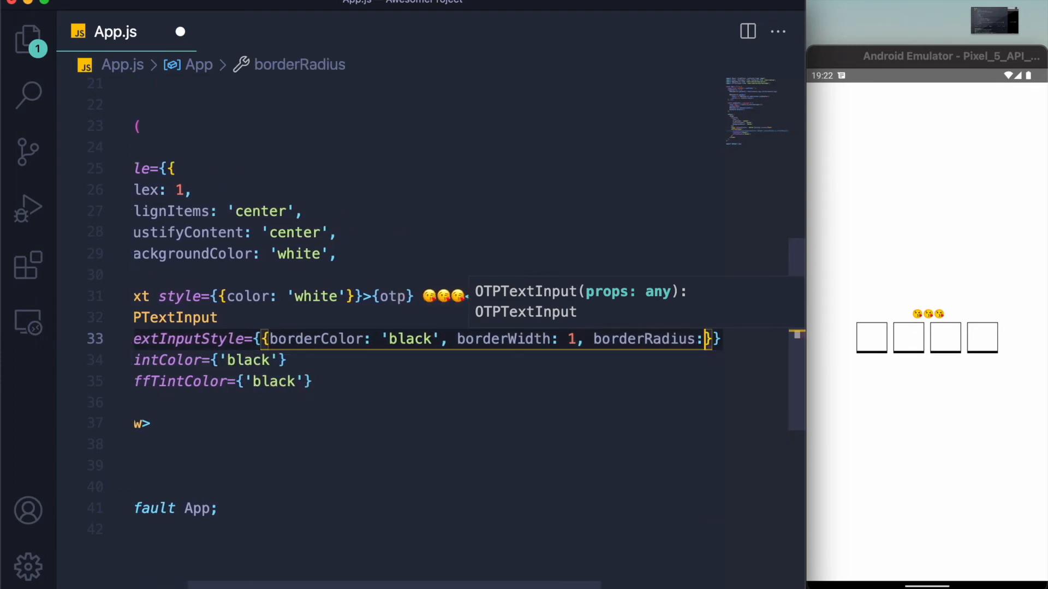
pyautogui.write('60')
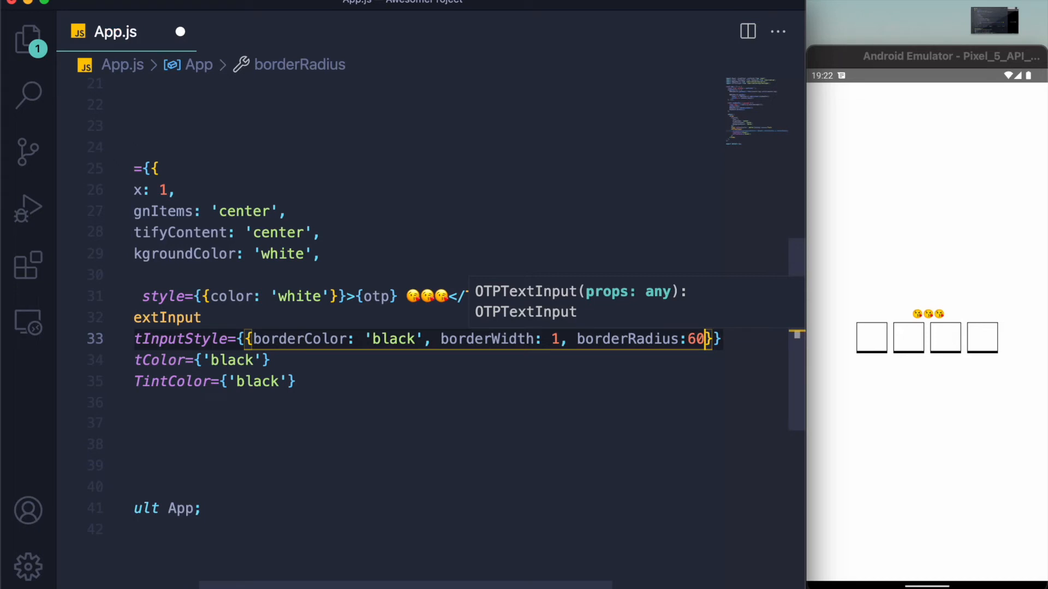
pyautogui.press('super+s')
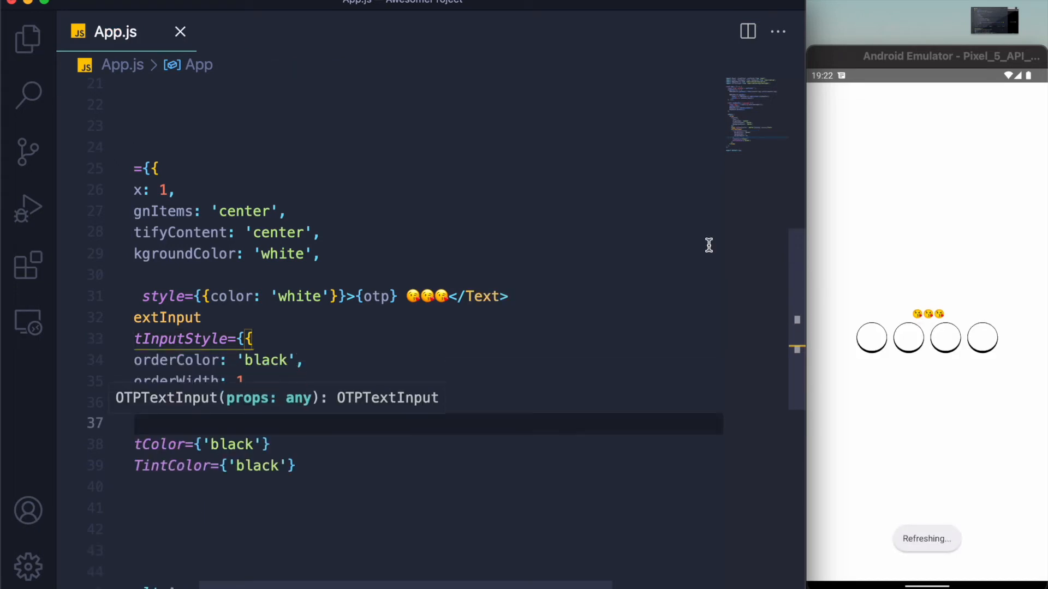
pyautogui.hscroll(-5, 528, 387)
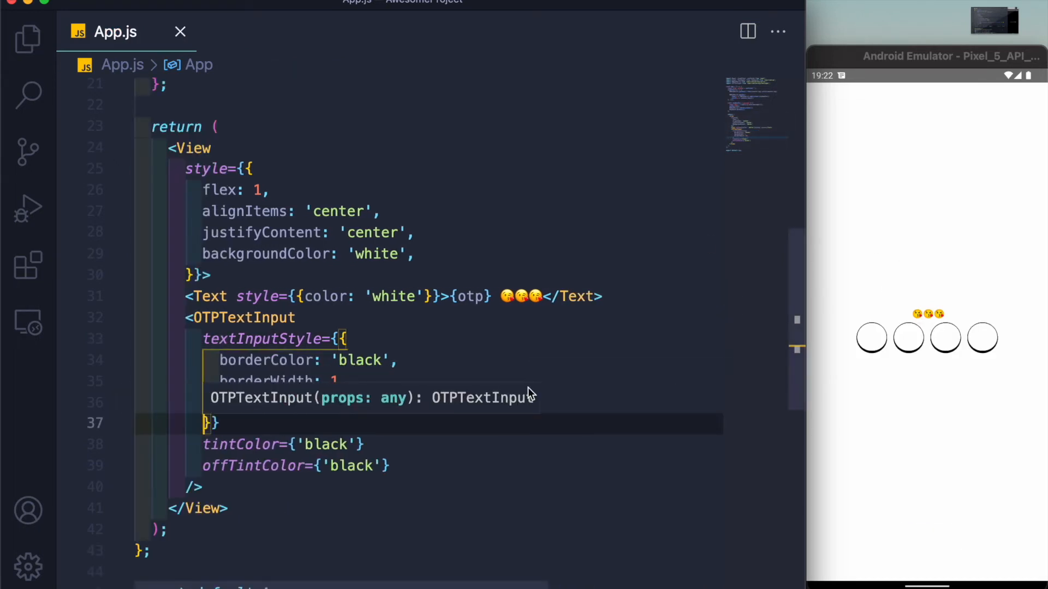
# Step: Reduce borderRadius to 6, save for rounded cells, and add a blank line after the style object
pyautogui.click(461, 379)
pyautogui.click(357, 402)
pyautogui.write(',')
pyautogui.press('Left')
pyautogui.press('BackSpace')
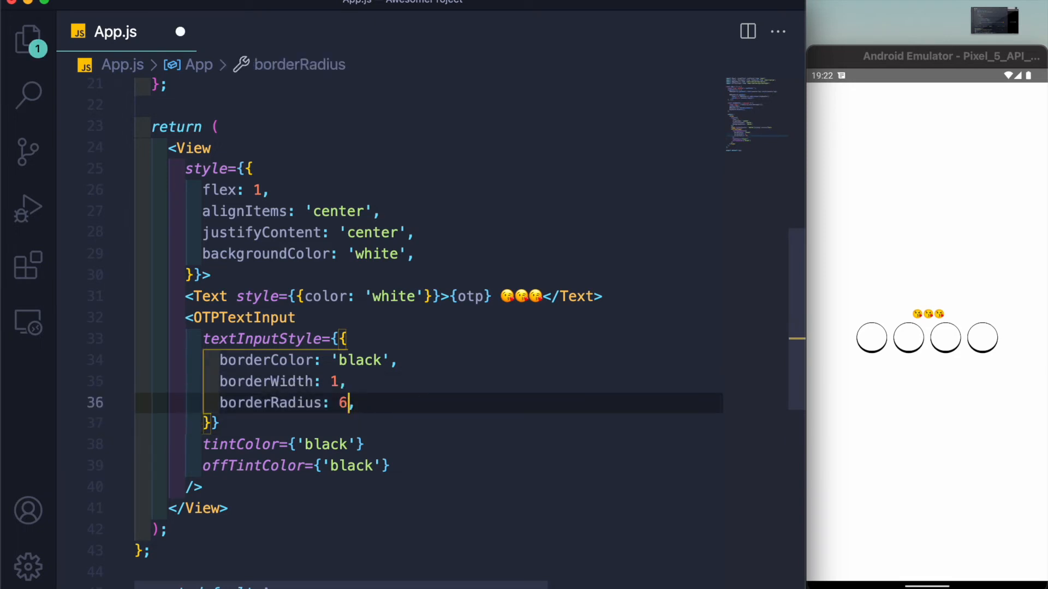
pyautogui.press('BackSpace')
pyautogui.write('6')
pyautogui.press('super+s')
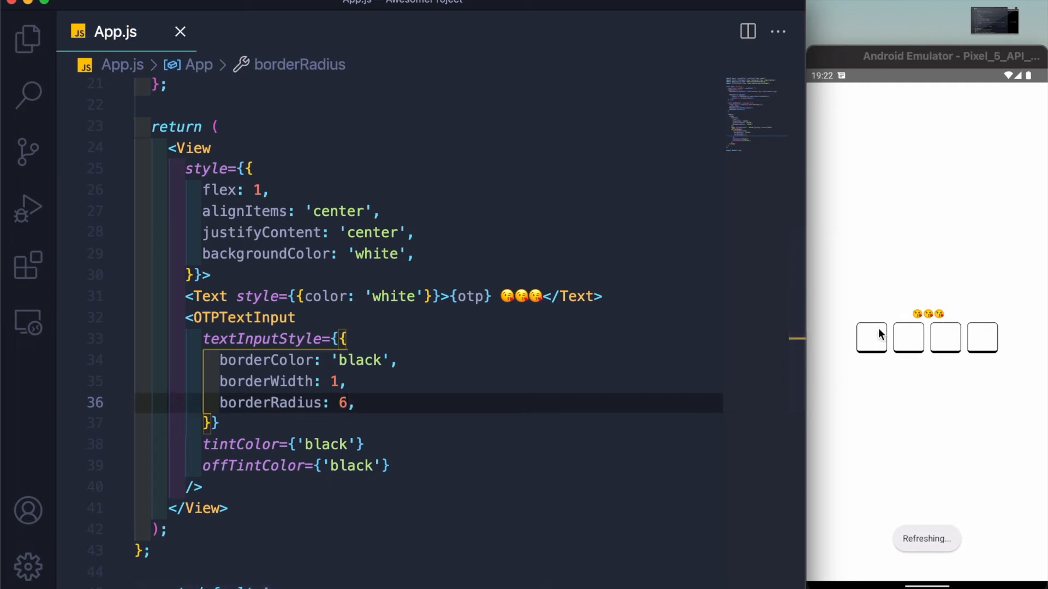
pyautogui.click(237, 427)
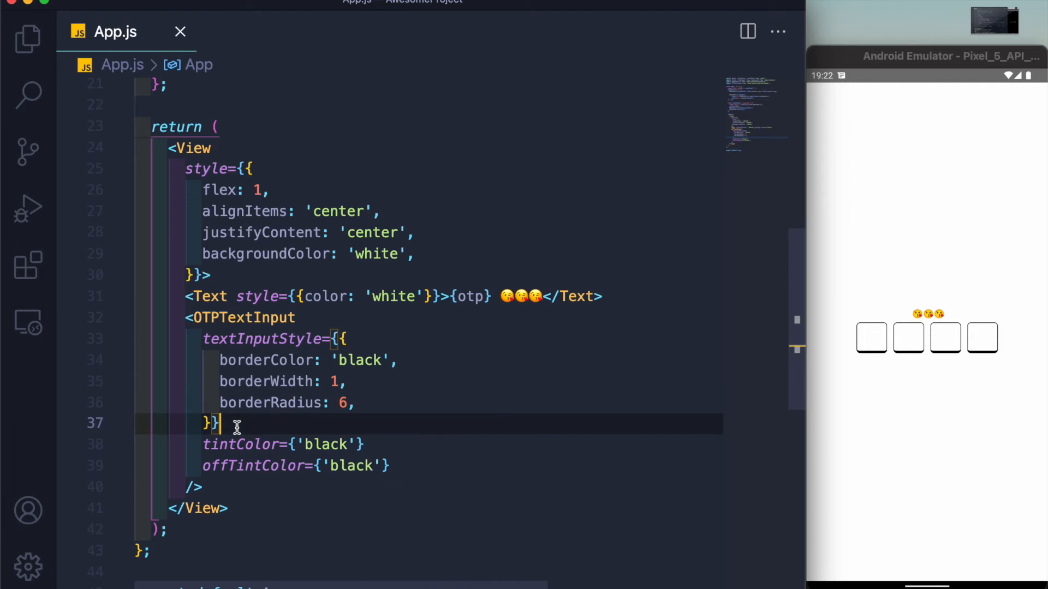
pyautogui.press('Return')
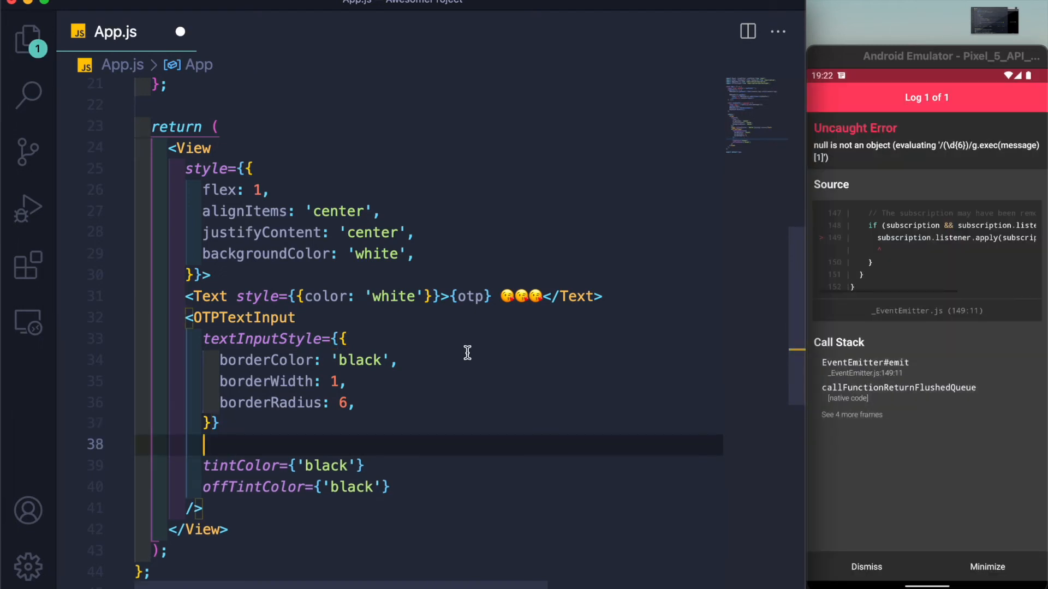
pyautogui.scroll(10, 480, 349)
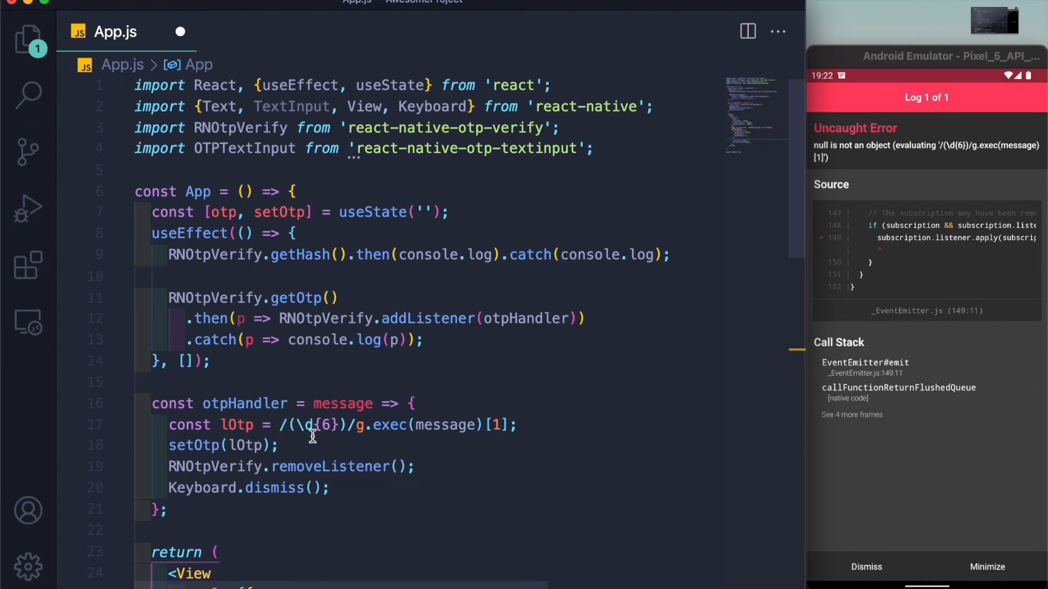
# Step: Inspect the otpHandler function and the otp state's empty initial value in useState
pyautogui.click(263, 423)
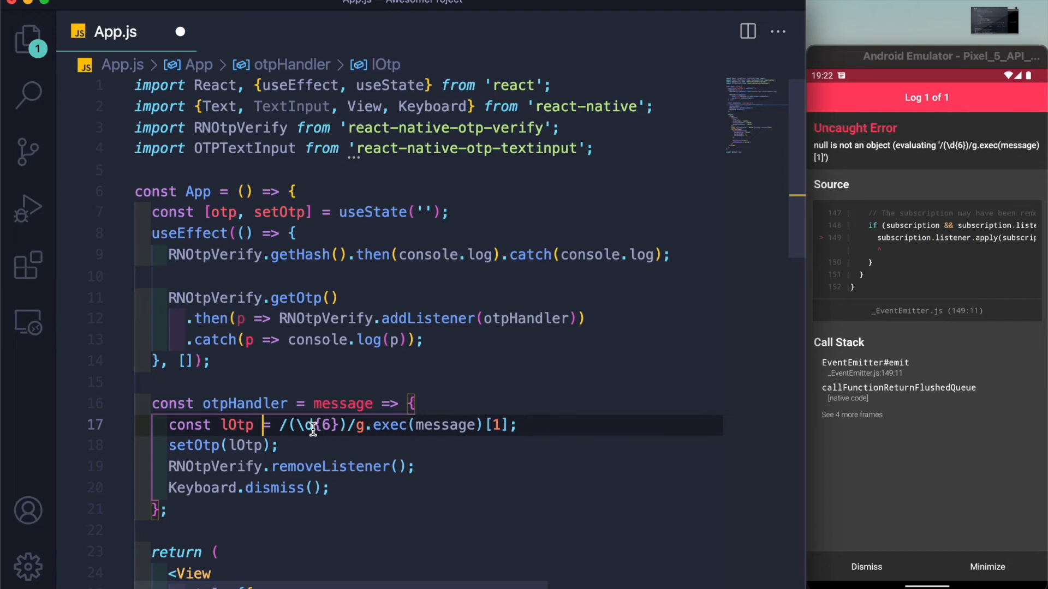
pyautogui.moveTo(444, 425)
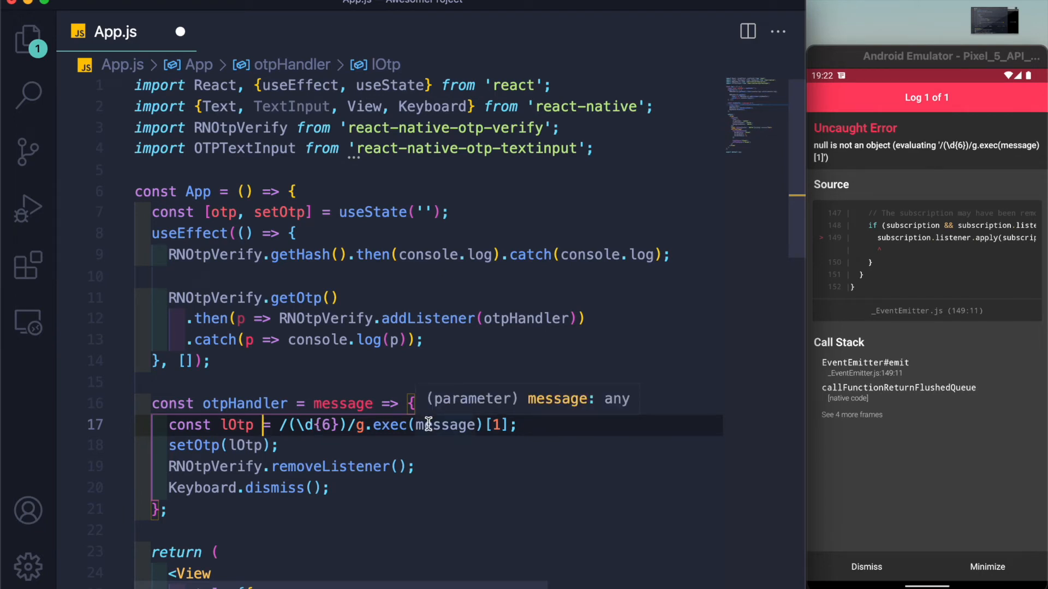
pyautogui.click(533, 424)
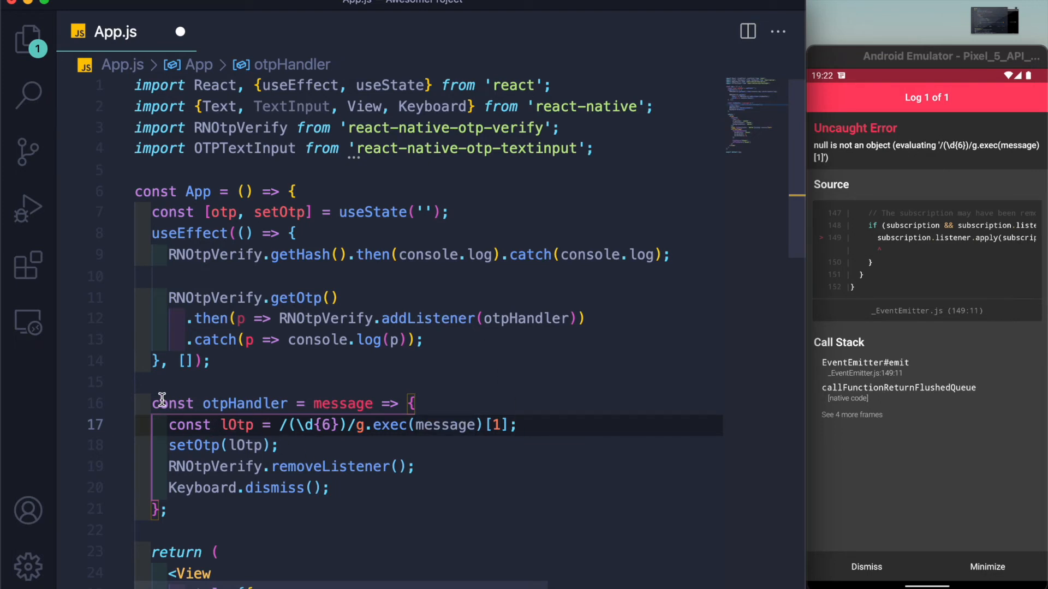
pyautogui.moveTo(153, 404); pyautogui.dragTo(330, 489)
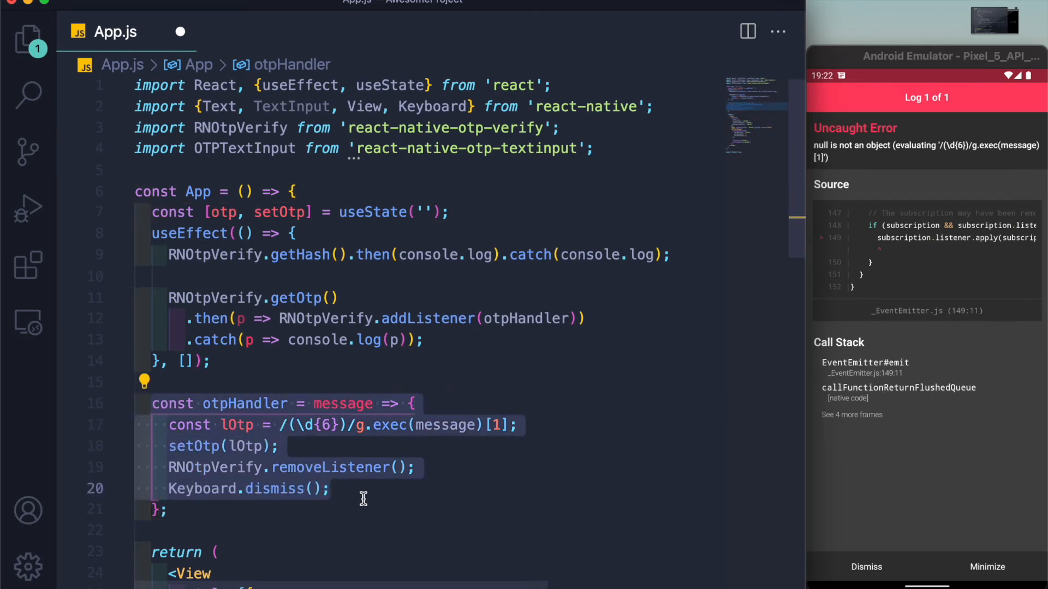
pyautogui.click(424, 213)
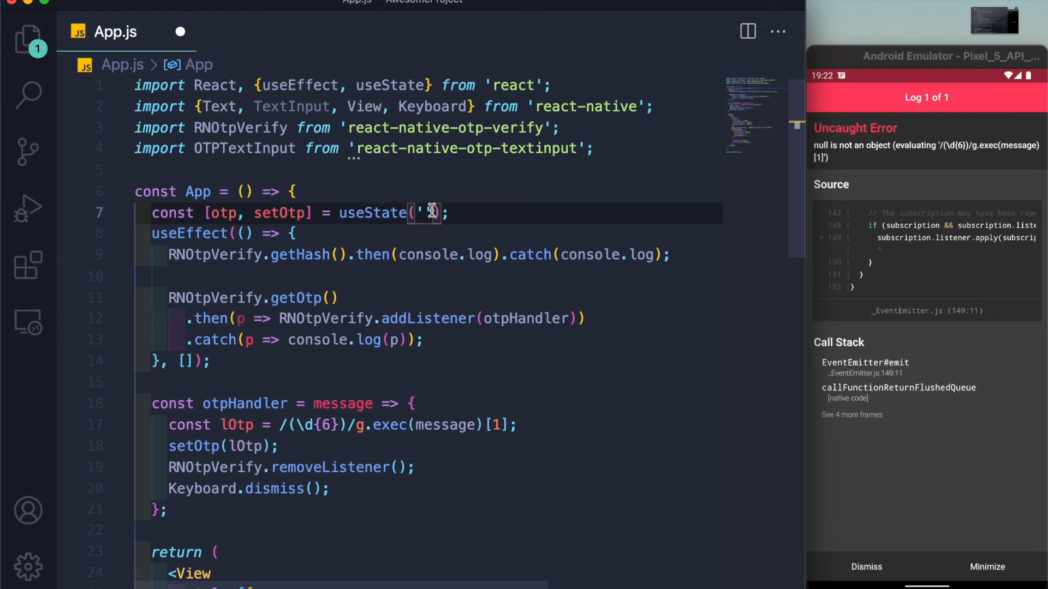
pyautogui.doubleClick(432, 213)
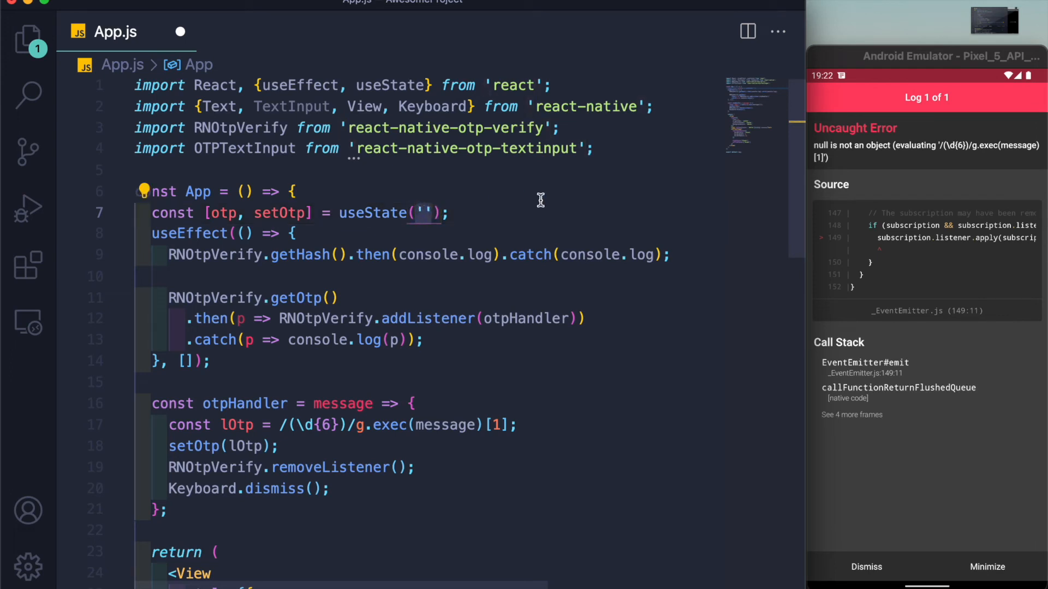
pyautogui.click(440, 214)
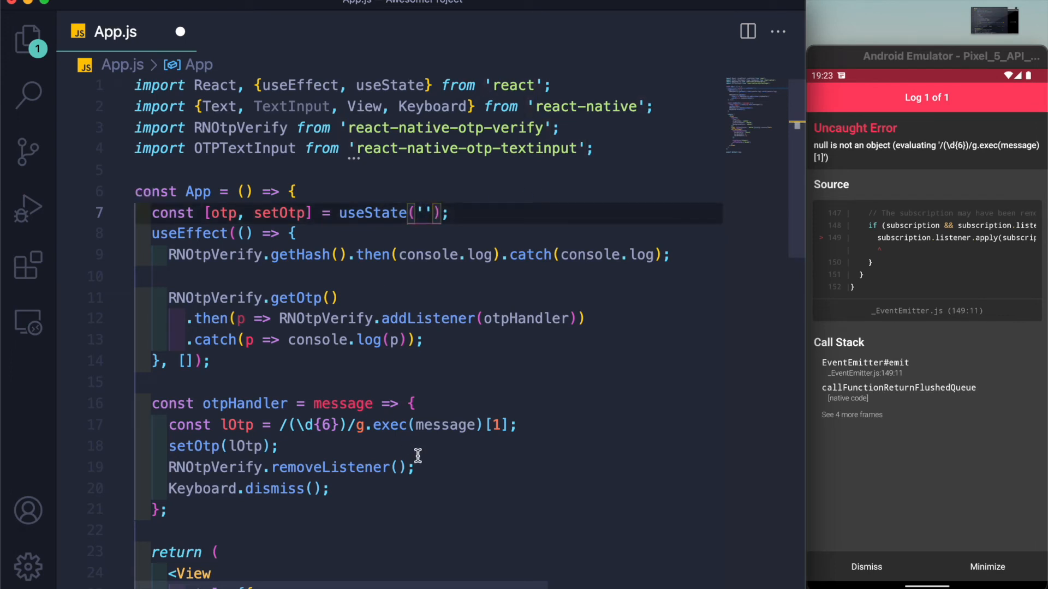
# Step: Review the six-digit code-extraction line, then focus the emulator showing the error screen
pyautogui.moveTo(168, 426); pyautogui.dragTo(518, 430)
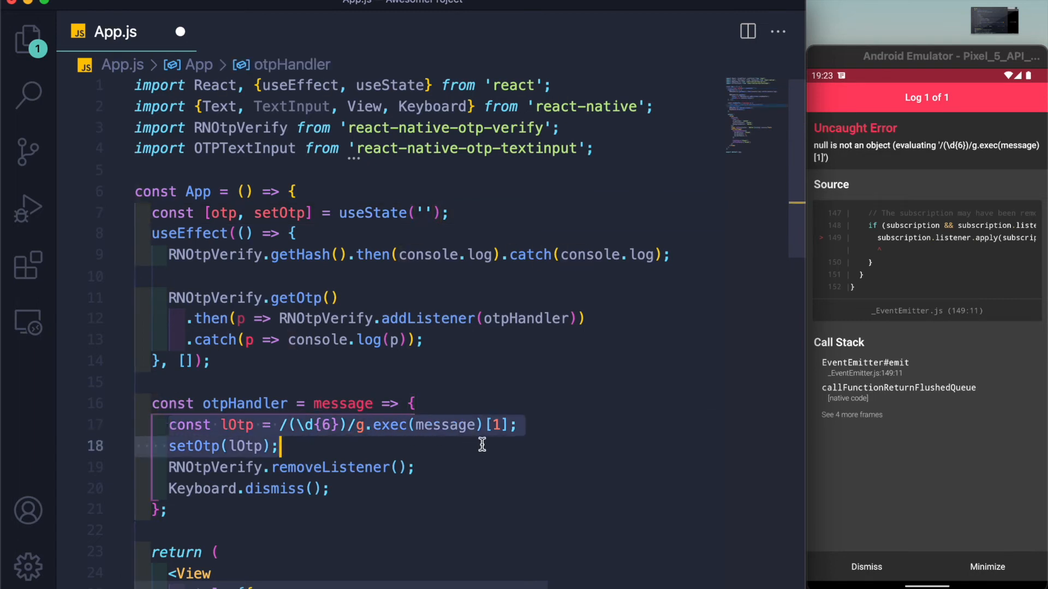
pyautogui.click(518, 430)
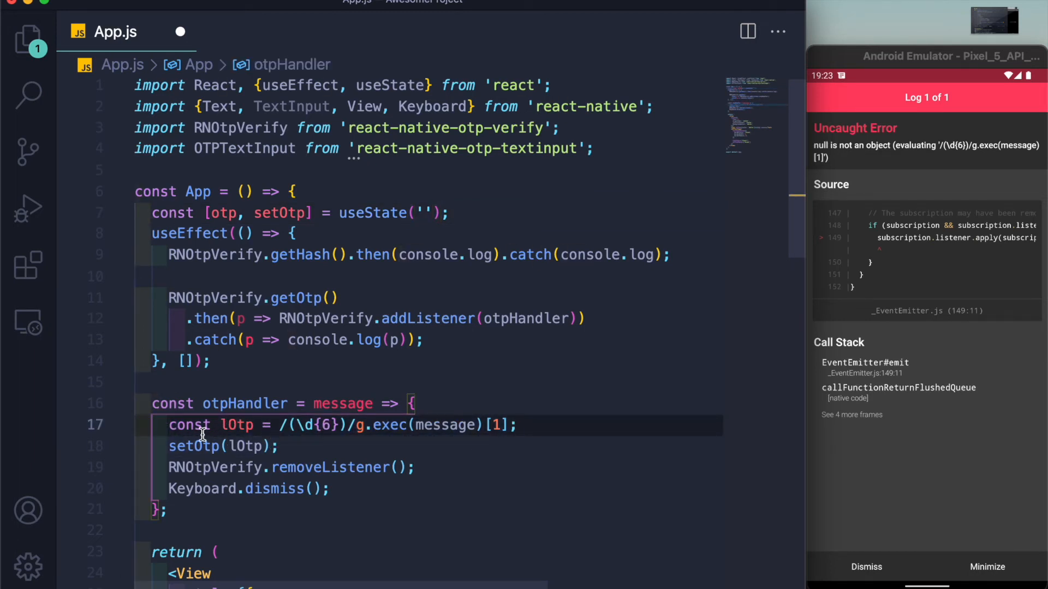
pyautogui.moveTo(170, 425); pyautogui.dragTo(552, 428)
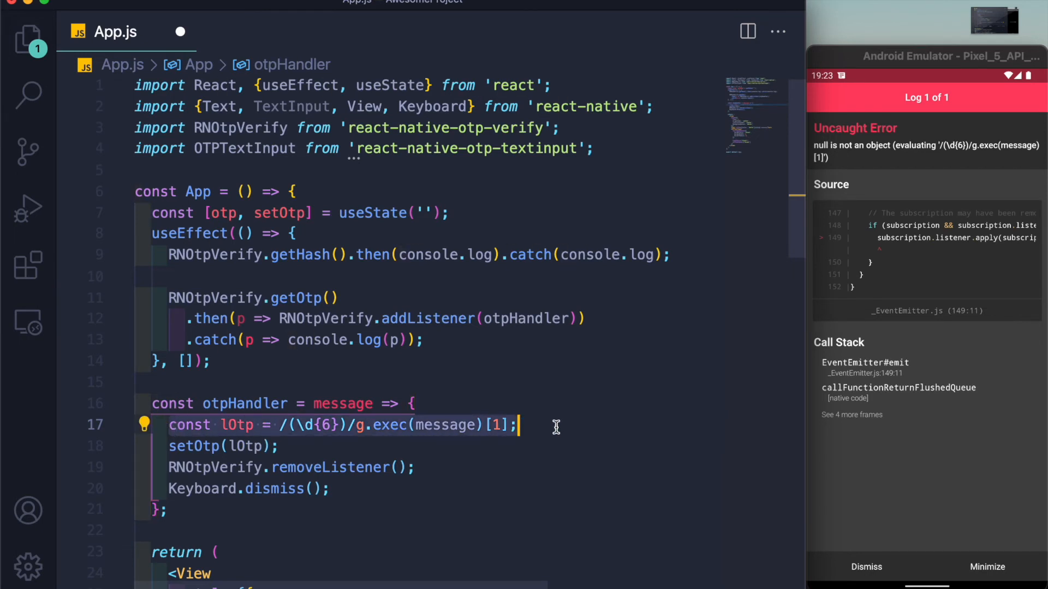
pyautogui.click(874, 567)
# Step: Dismiss the emulator's red error screen, tap the first OTP cell, and add blank lines after textInputStyle
pyautogui.click(865, 568)
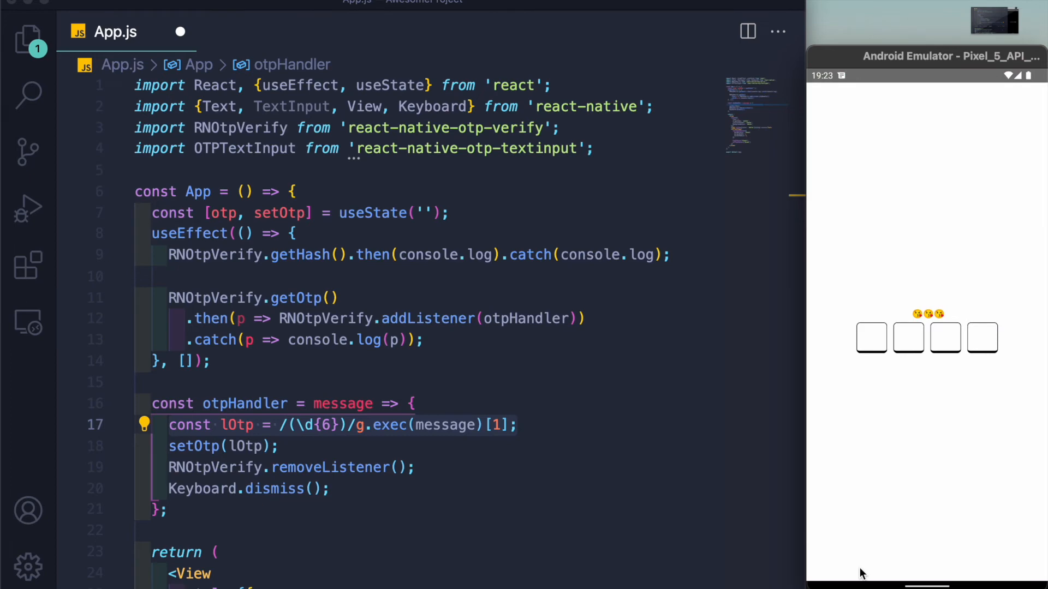
pyautogui.scroll(-5, 538, 378)
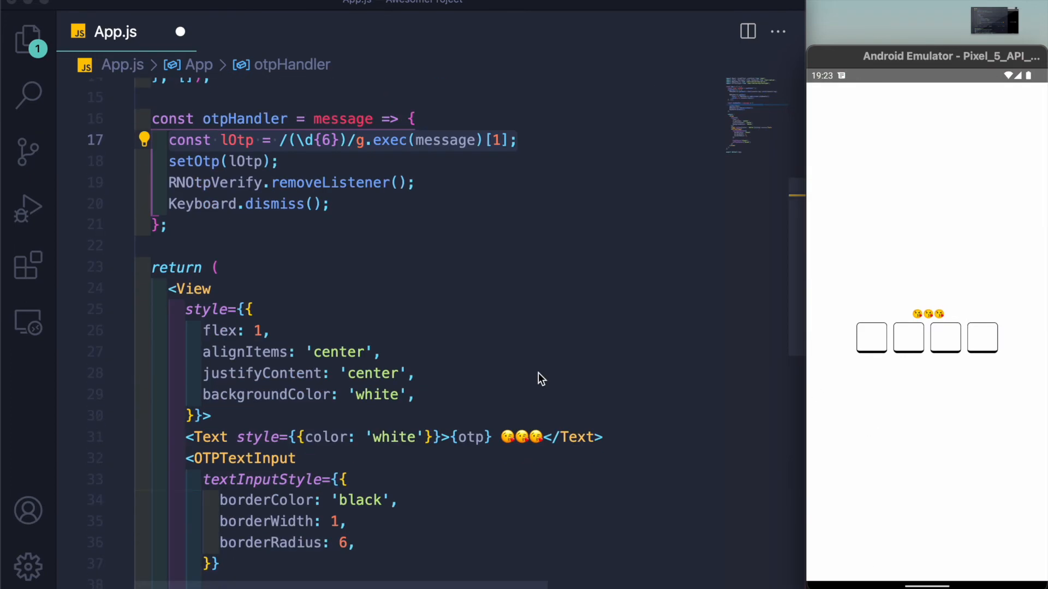
pyautogui.scroll(-4, 538, 378)
pyautogui.scroll(-1, 538, 378)
pyautogui.scroll(-3, 538, 379)
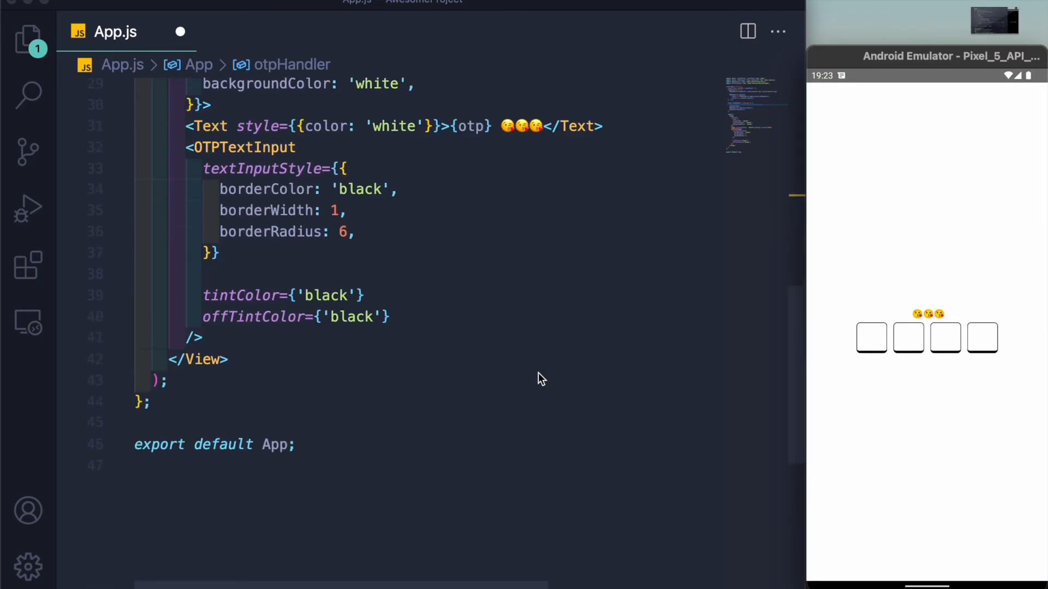
pyautogui.scroll(-2, 538, 379)
pyautogui.scroll(1, 538, 379)
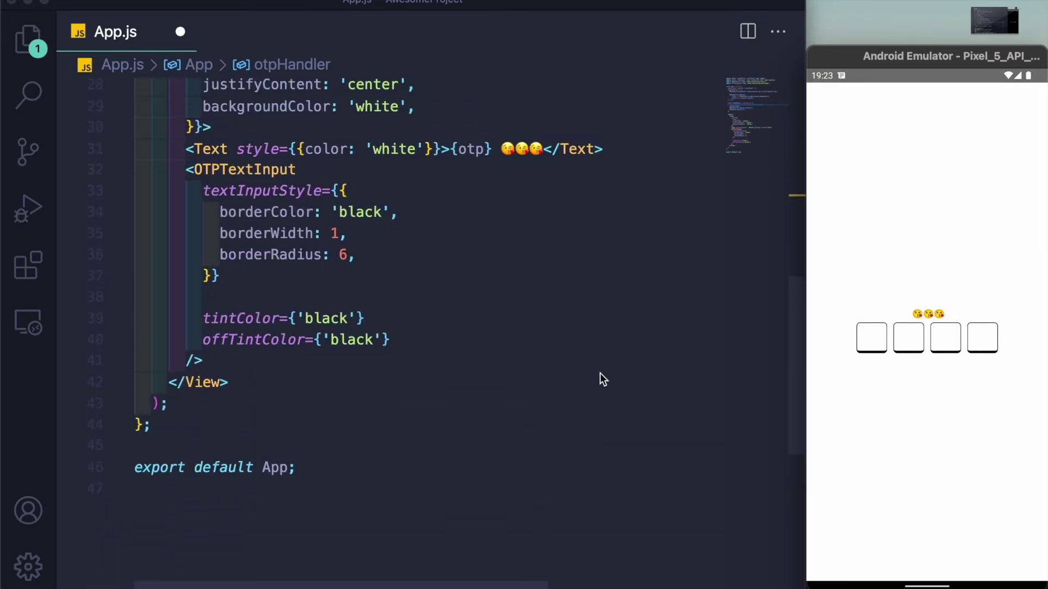
pyautogui.click(871, 337)
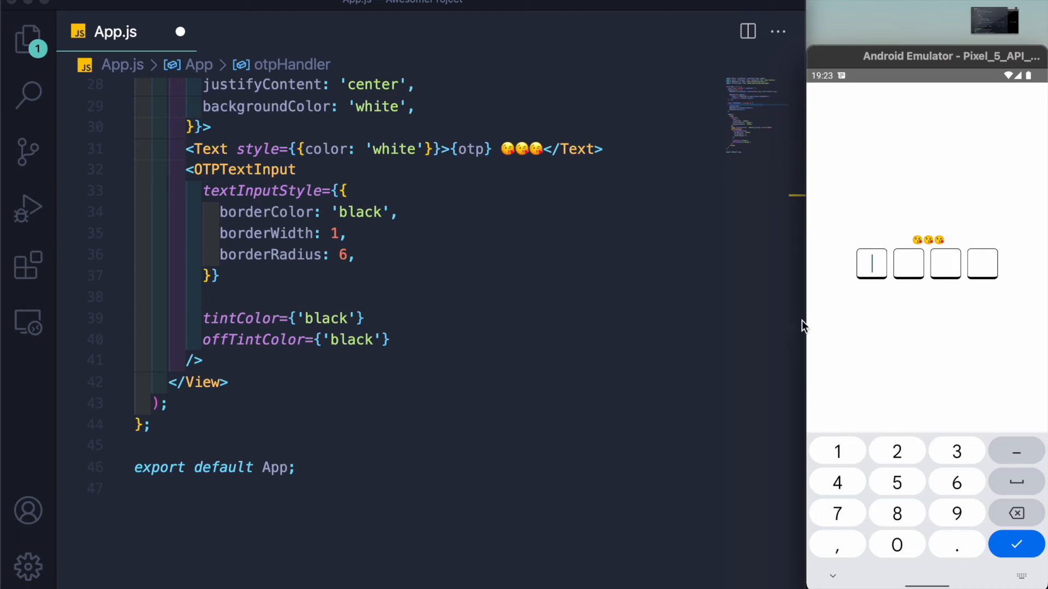
pyautogui.click(318, 280)
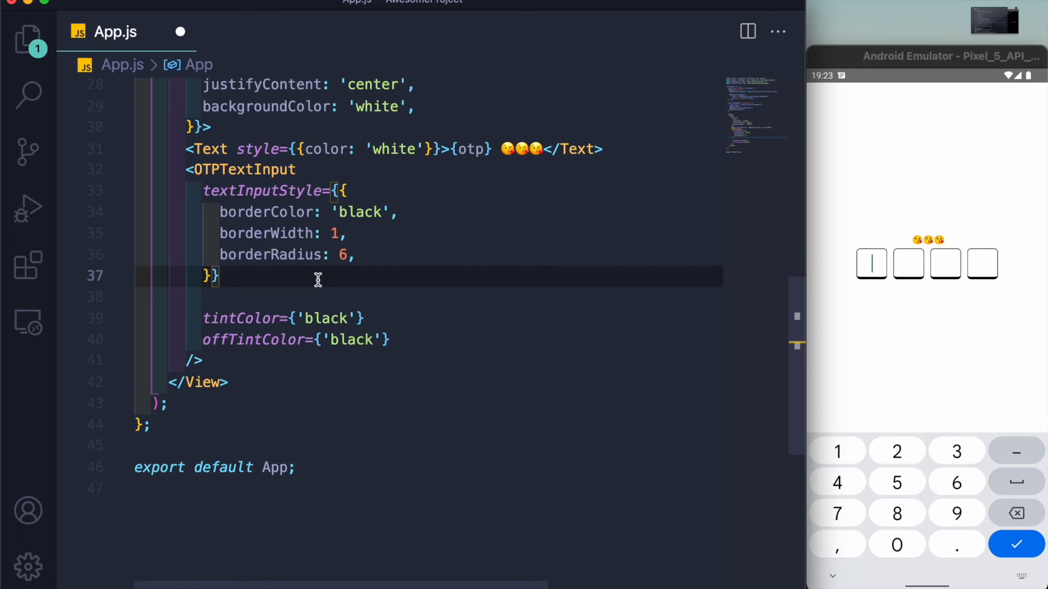
pyautogui.press('Return')
pyautogui.press('Return')
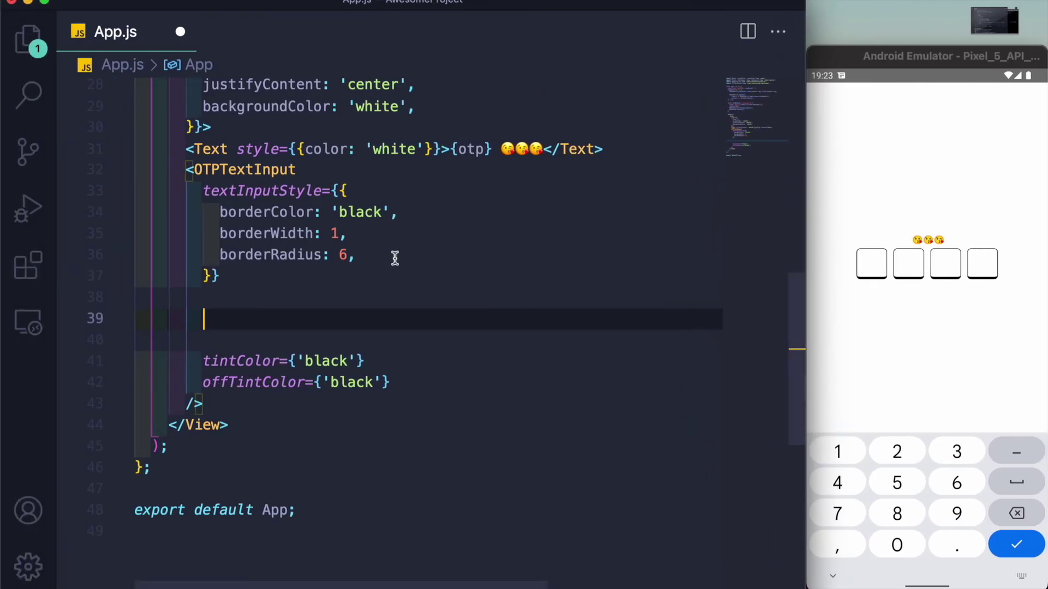
# Step: Add borderBottomWidth: 1 to the cell style, save, and pick out defaultValue in the README props table
pyautogui.click(396, 258)
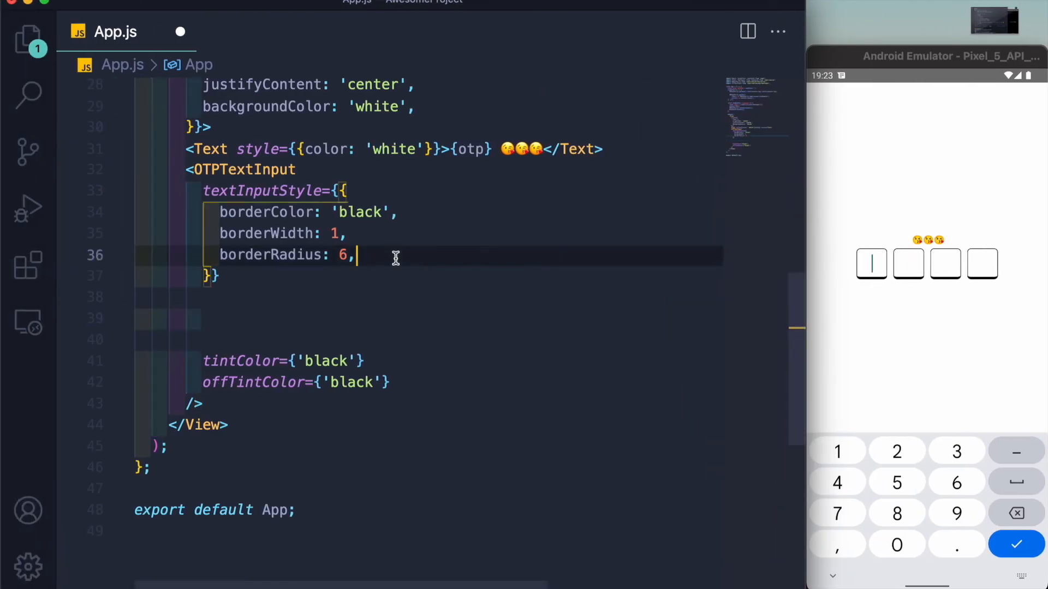
pyautogui.press('Return')
pyautogui.write('bor')
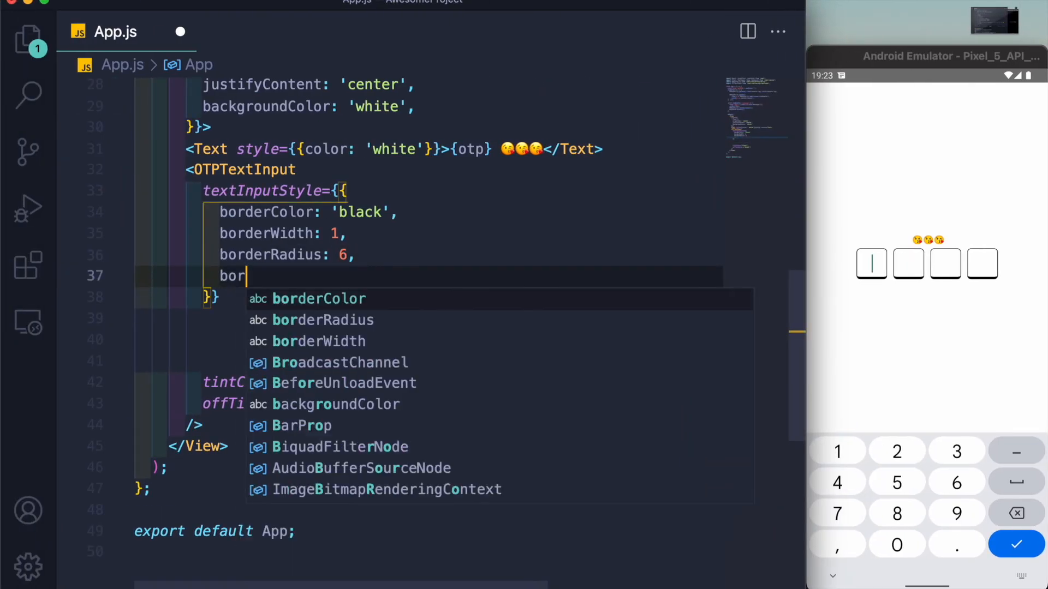
pyautogui.write('derBottomWidth')
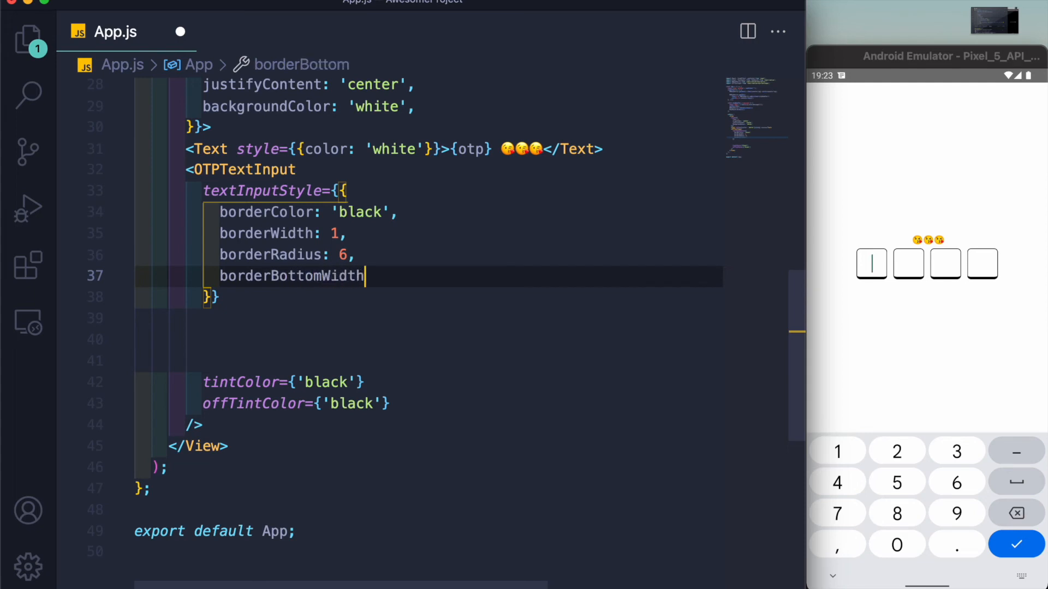
pyautogui.write(':1')
pyautogui.press('super+s')
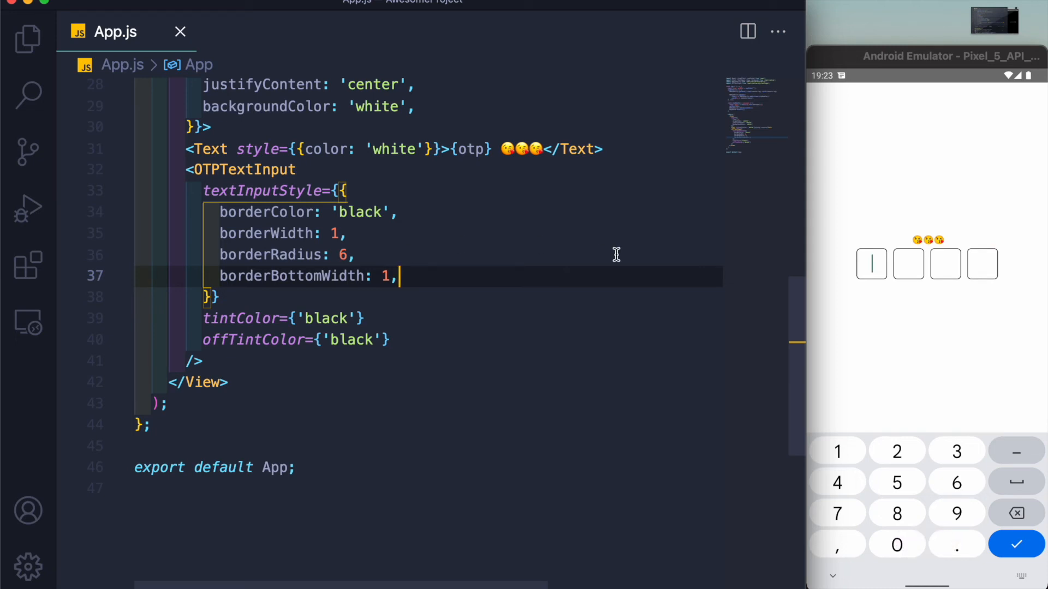
pyautogui.hotkey('ctrl', 'Right')
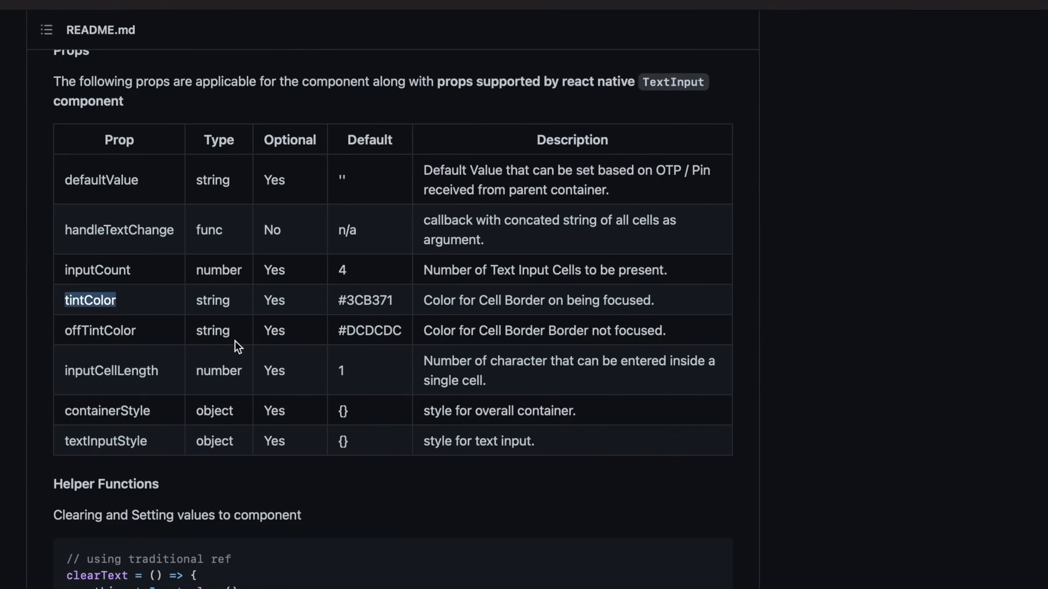
pyautogui.moveTo(65, 180); pyautogui.dragTo(147, 180)
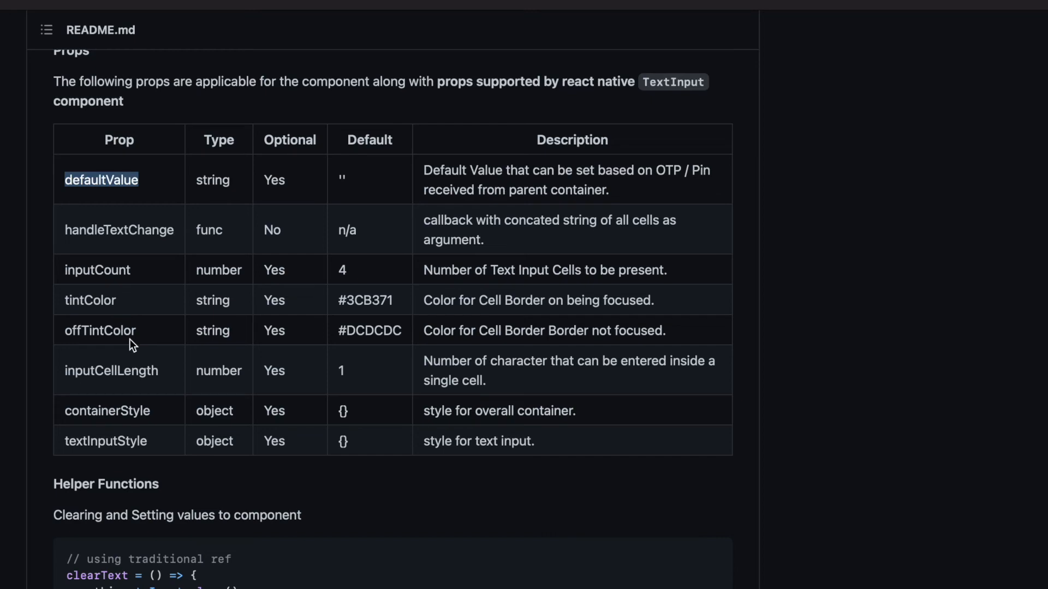
# Step: Start a defaulValue={otp} prop below the style block, checking the README's ref example
pyautogui.hotkey('ctrl', 'Left')
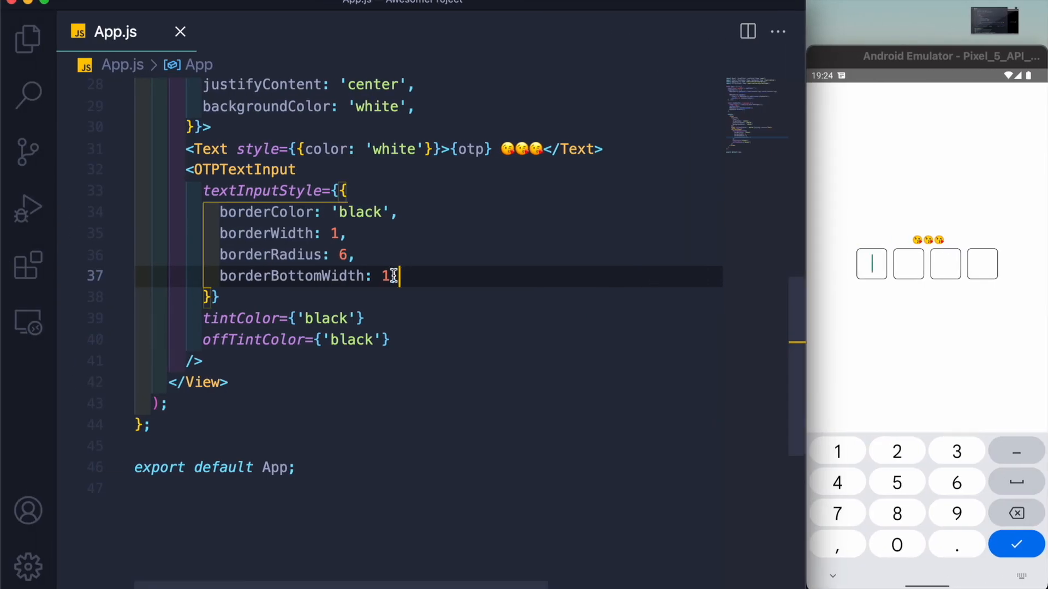
pyautogui.write(',')
pyautogui.click(294, 297)
pyautogui.press('Return')
pyautogui.write('de')
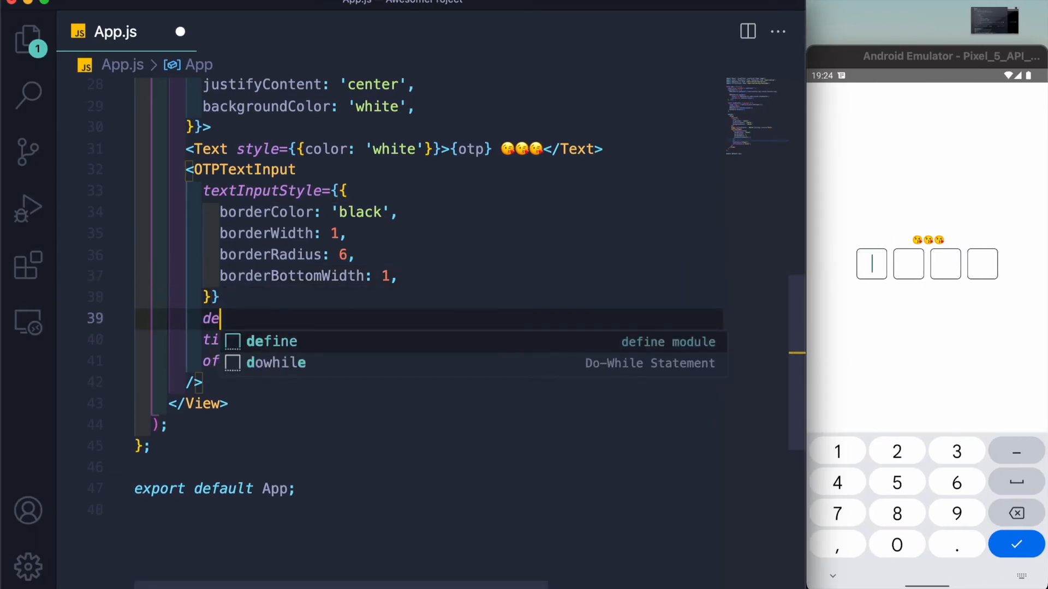
pyautogui.write('faulVa')
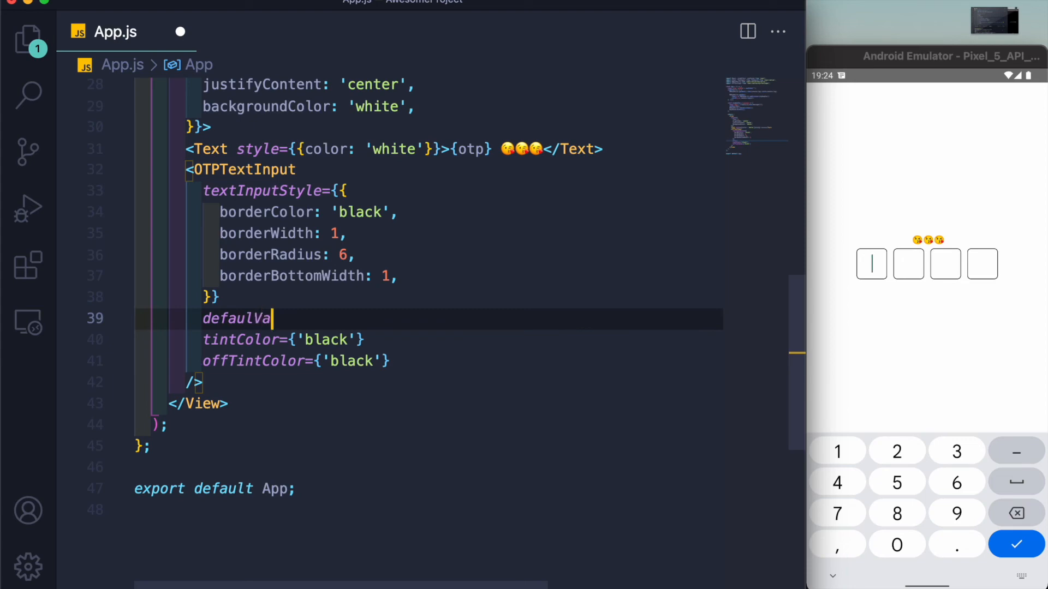
pyautogui.write('lue={{')
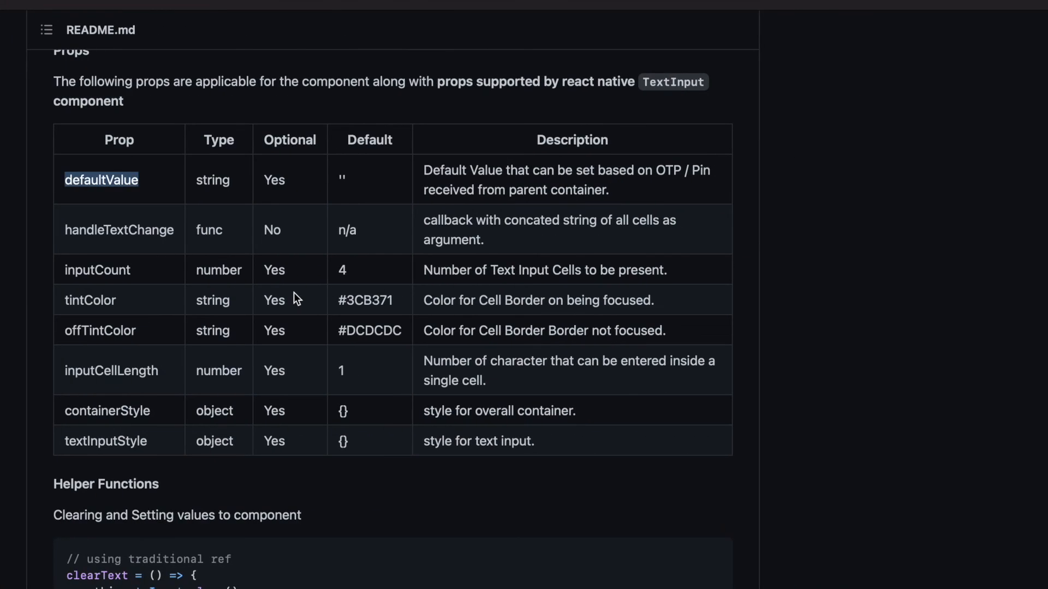
pyautogui.scroll(5, 294, 292)
pyautogui.scroll(5, 293, 293)
pyautogui.scroll(5, 294, 292)
pyautogui.scroll(3, 294, 292)
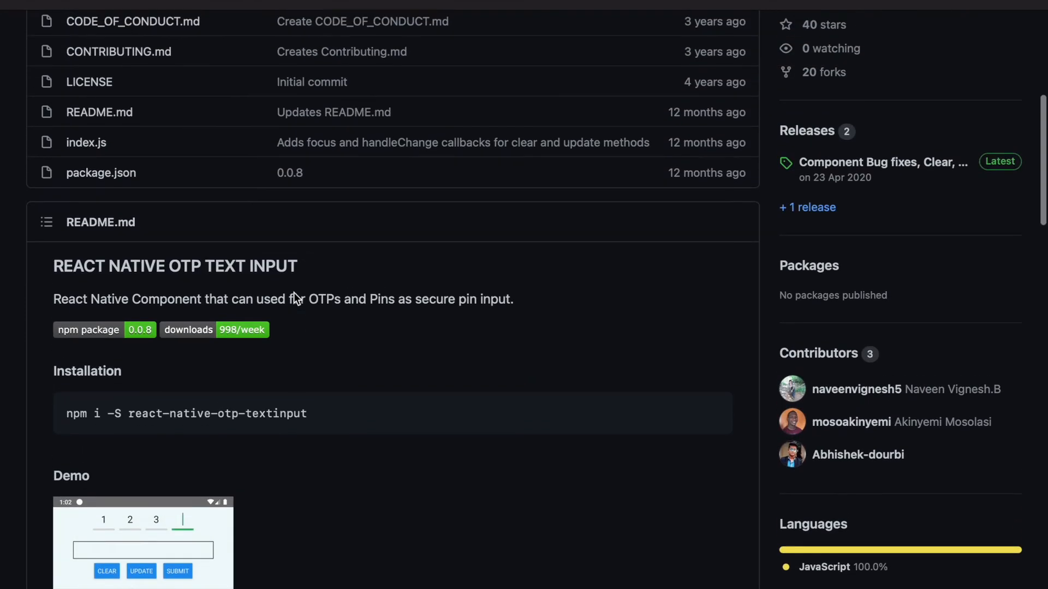
pyautogui.scroll(-15, 294, 292)
pyautogui.scroll(-2, 294, 293)
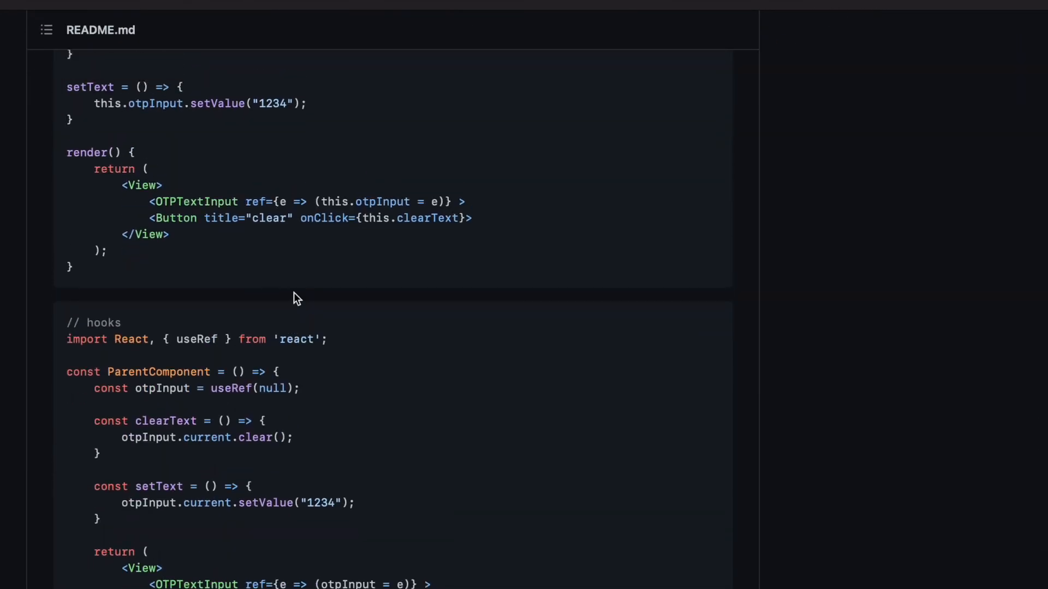
pyautogui.scroll(-3, 294, 293)
pyautogui.scroll(-2, 294, 292)
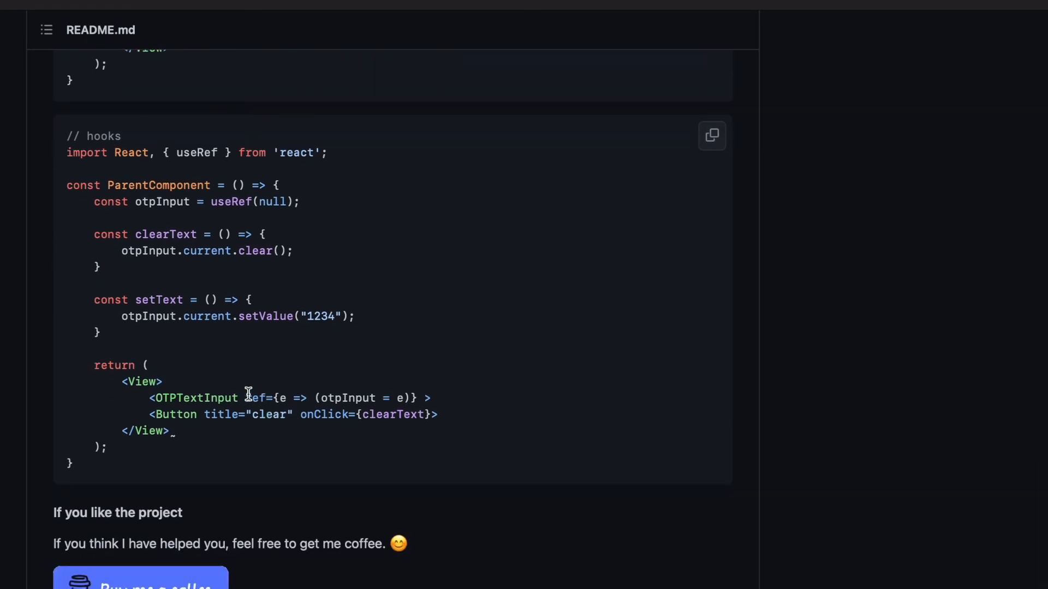
pyautogui.moveTo(244, 398); pyautogui.dragTo(443, 398)
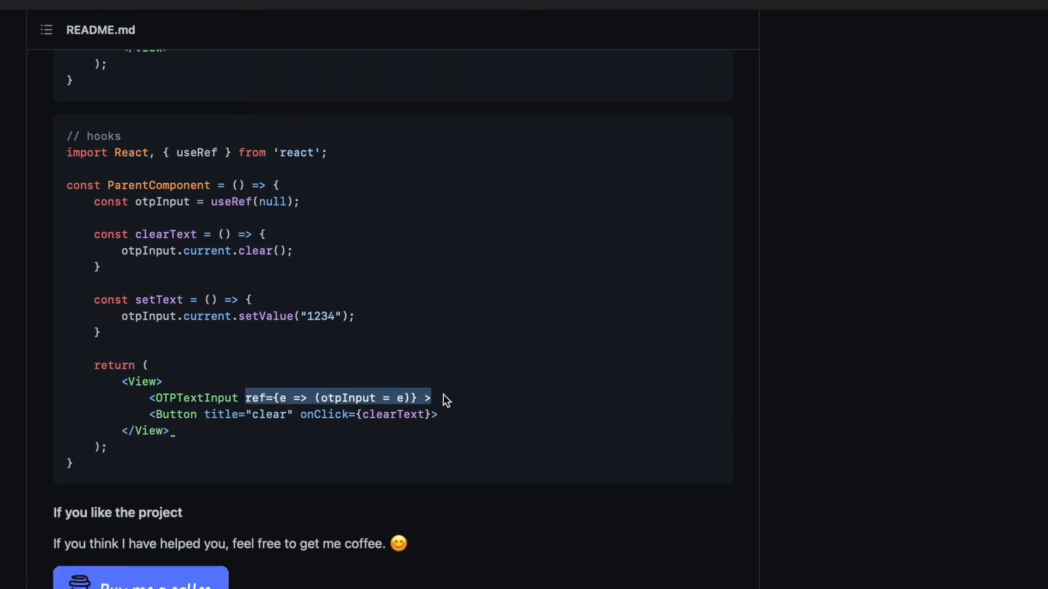
pyautogui.hotkey('ctrl', 'Left')
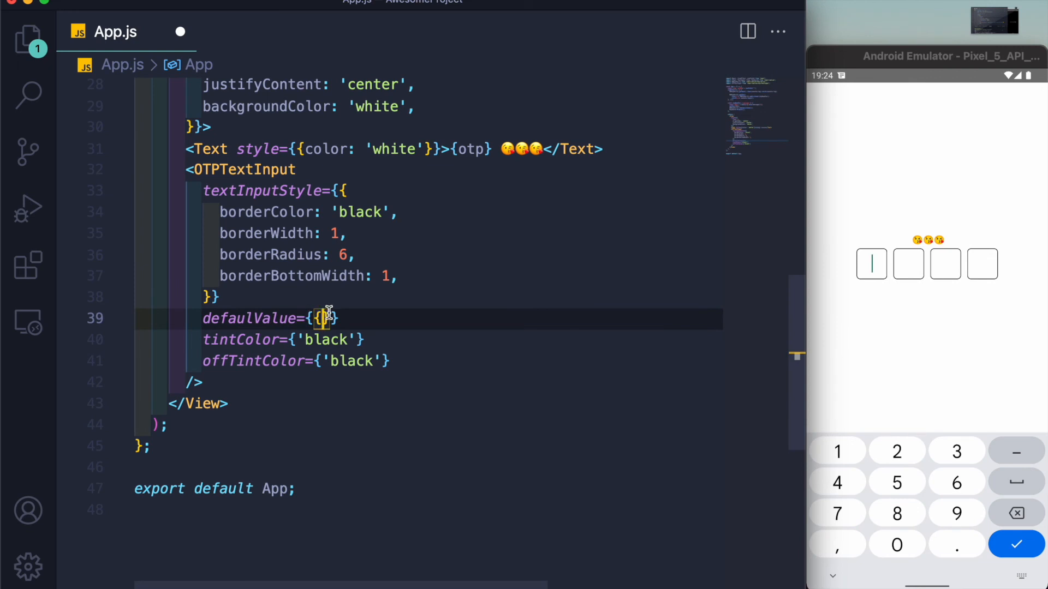
# Step: Remove the extra brace pair from defaulValue, save App.js, and return to the README
pyautogui.press('BackSpace')
pyautogui.write('otp')
pyautogui.hotkey('ctrl', 's')
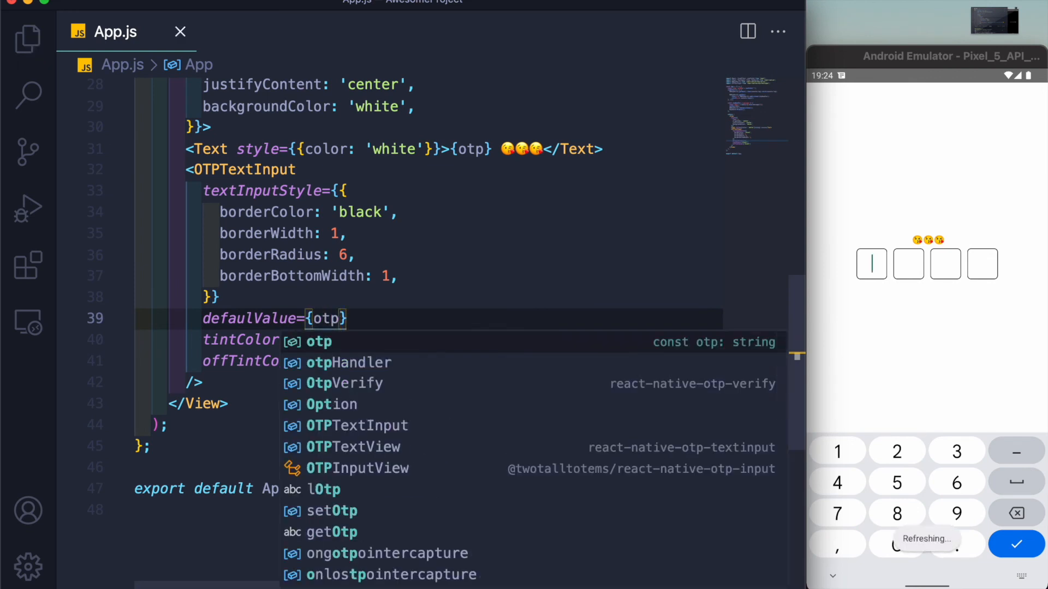
pyautogui.scroll(5, 476, 246)
pyautogui.scroll(3, 479, 240)
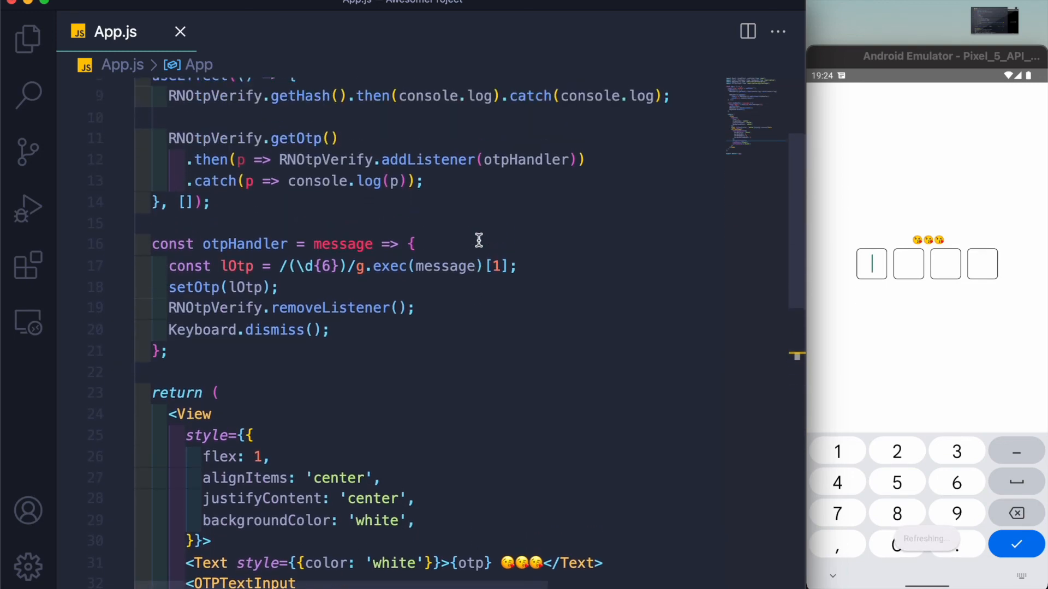
pyautogui.scroll(-8, 479, 240)
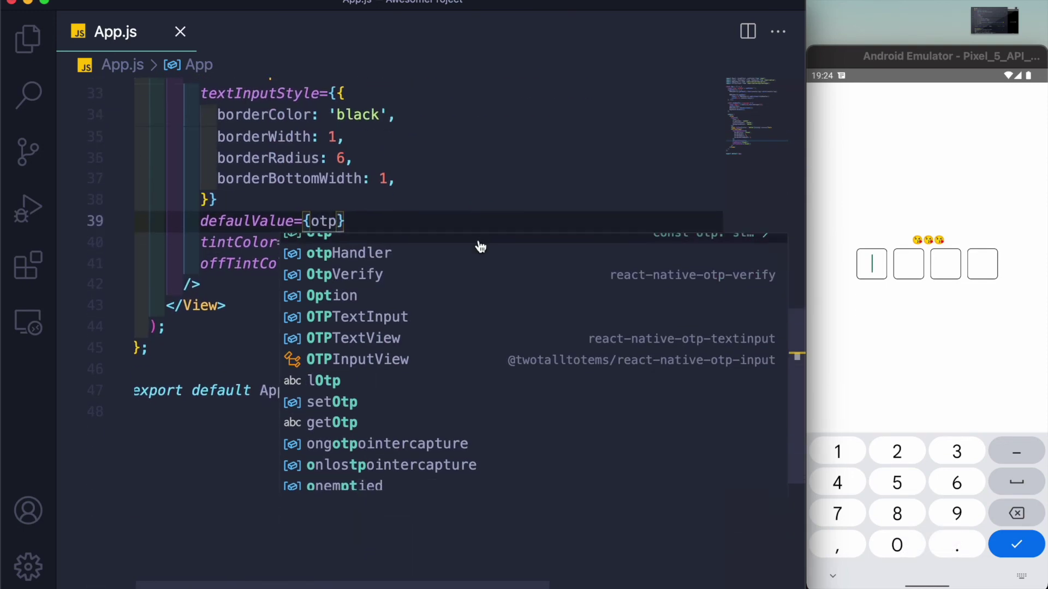
pyautogui.click(418, 202)
pyautogui.press('super+Tab')
pyautogui.scroll(5, 379, 256)
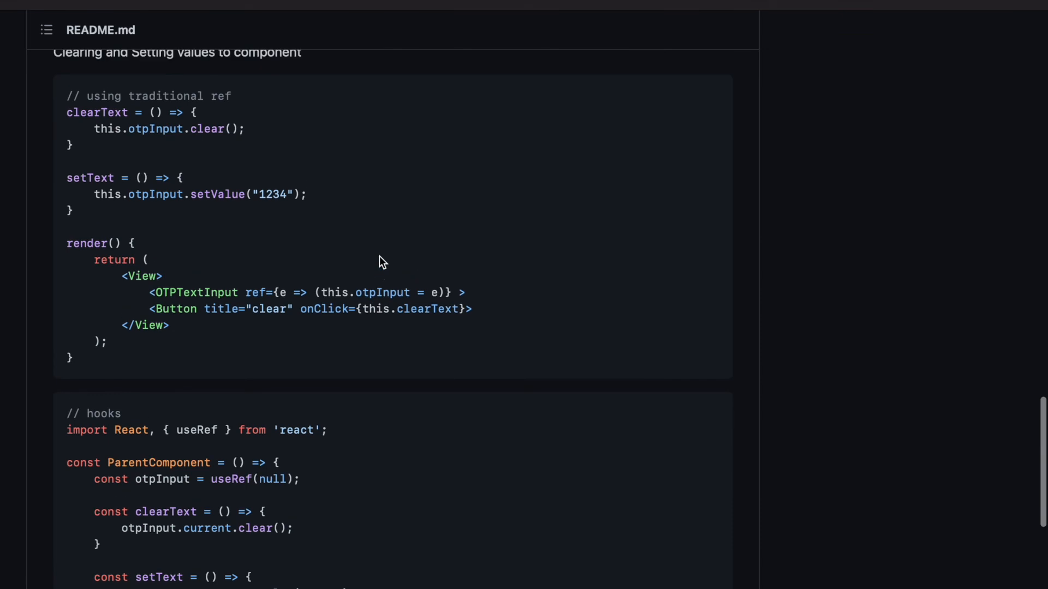
pyautogui.scroll(5, 379, 256)
pyautogui.scroll(4, 380, 257)
pyautogui.scroll(3, 378, 257)
pyautogui.scroll(2, 379, 256)
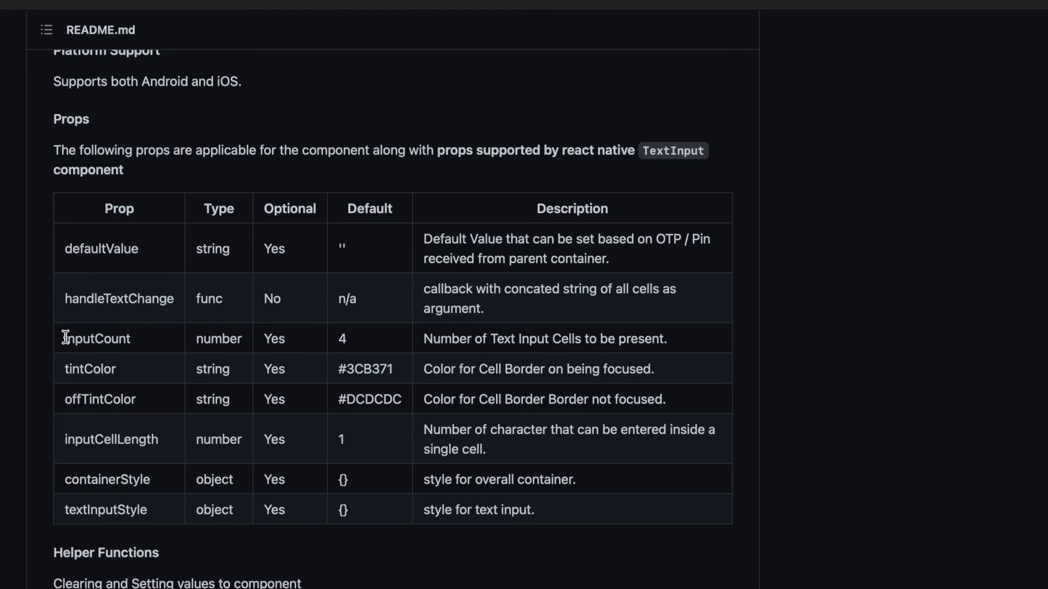
# Step: Add inputCount={6} to OTPTextInput and save so the emulator shows six cells
pyautogui.moveTo(65, 338); pyautogui.dragTo(143, 339)
pyautogui.hotkey('ctrl', 'Left')
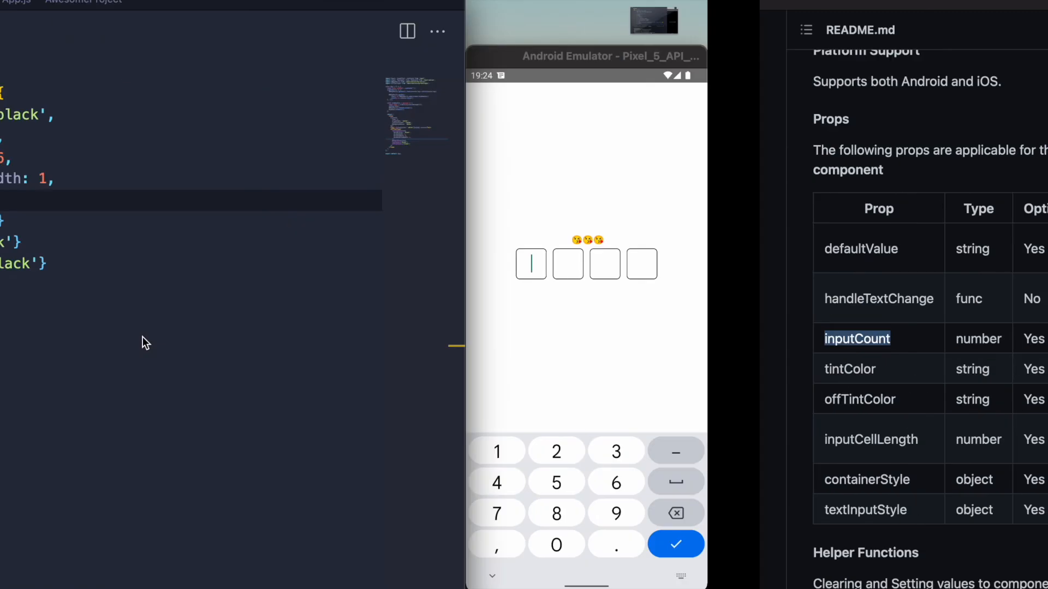
pyautogui.press('Return')
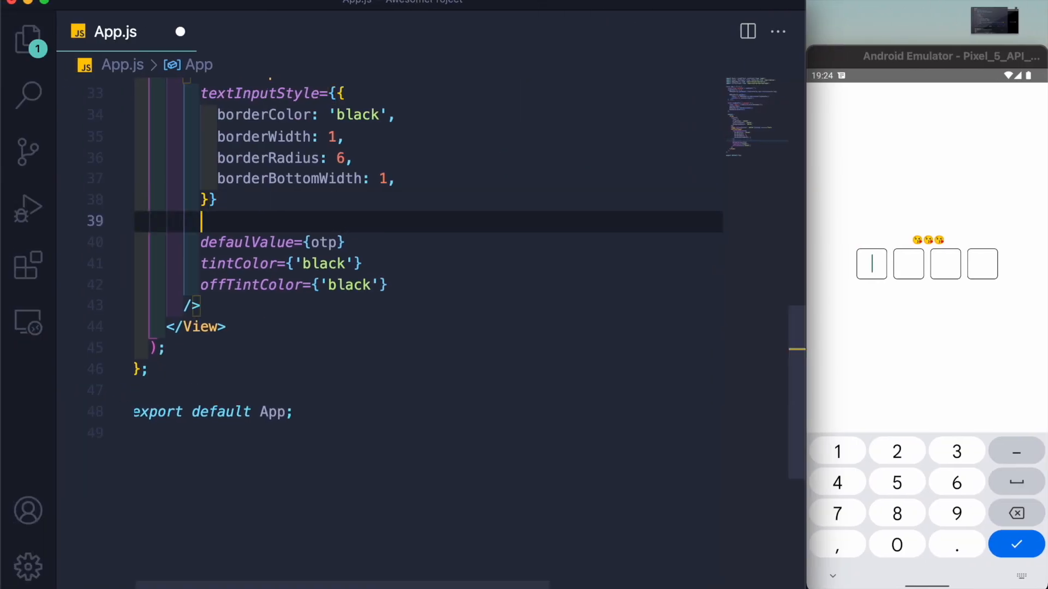
pyautogui.write('inputC')
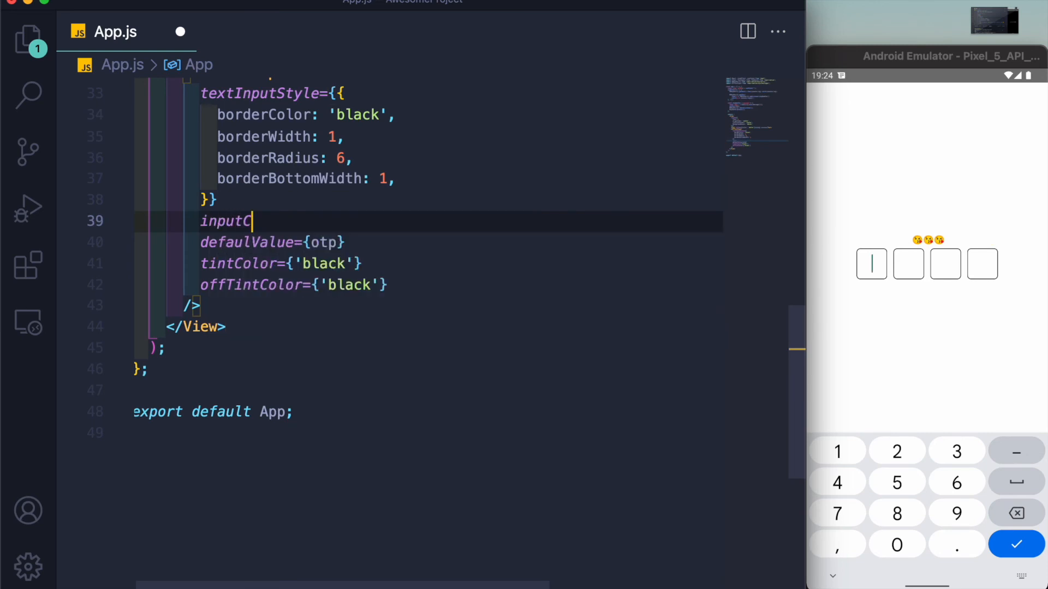
pyautogui.write('ount')
pyautogui.write('={6}')
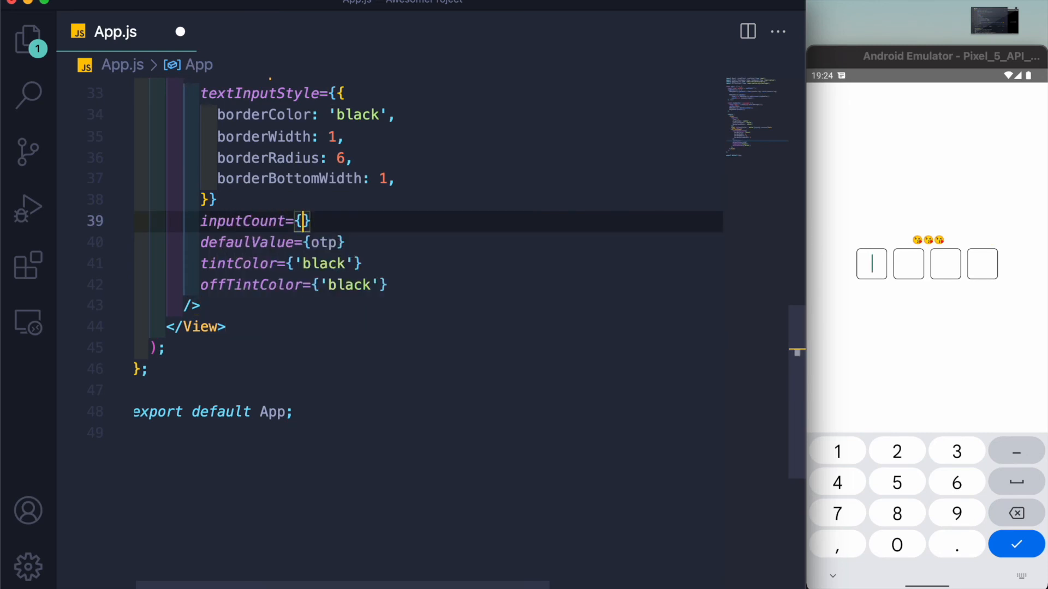
pyautogui.hotkey('ctrl', 's')
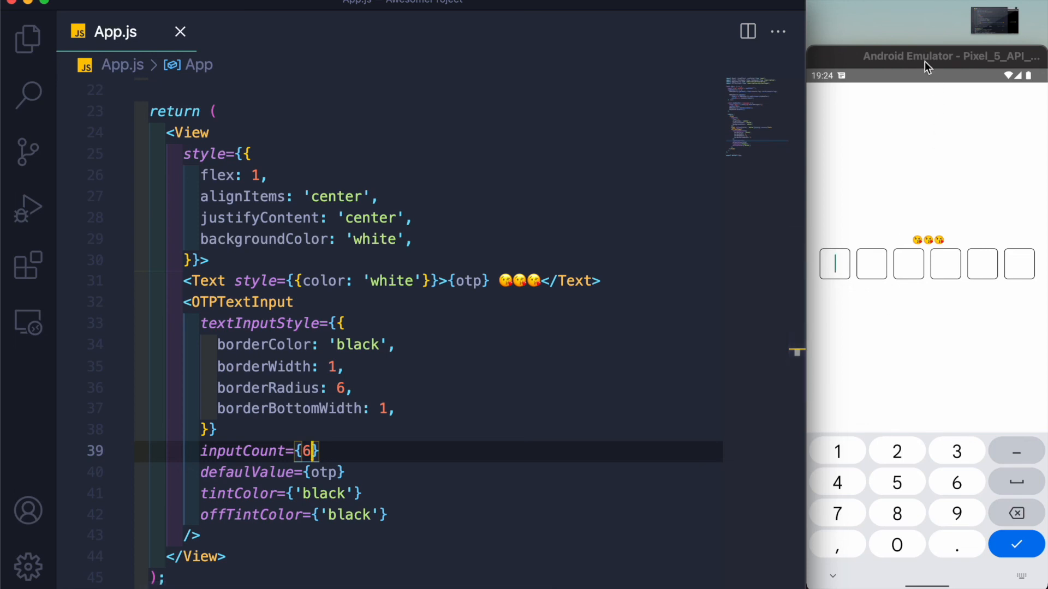
pyautogui.moveTo(924, 62); pyautogui.dragTo(902, 57)
# Step: Send the test SMS with code 333333 from Extended Controls and dismiss its notification
pyautogui.click(1041, 466)
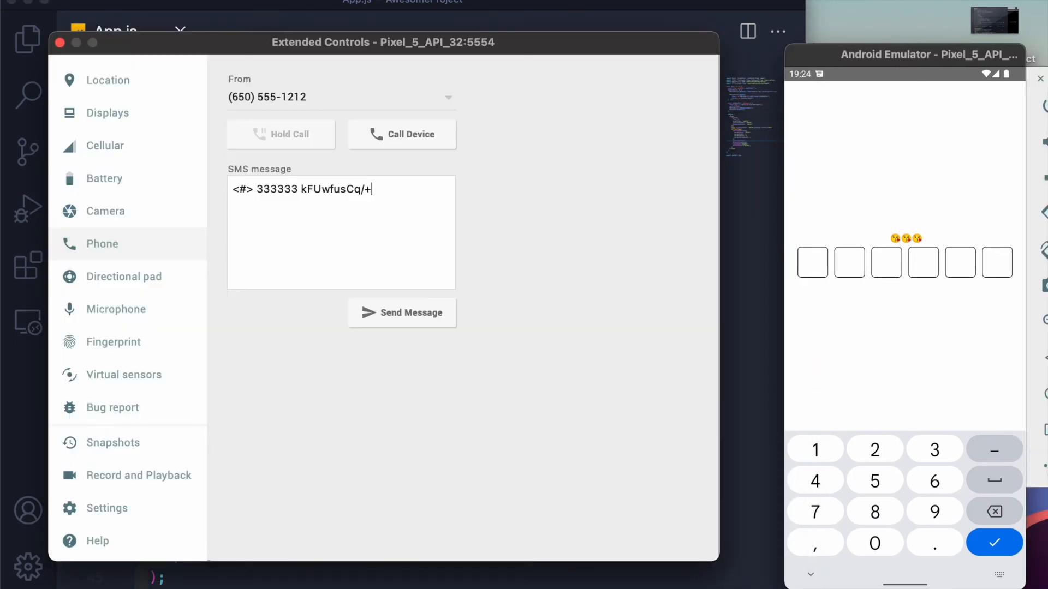
pyautogui.click(397, 315)
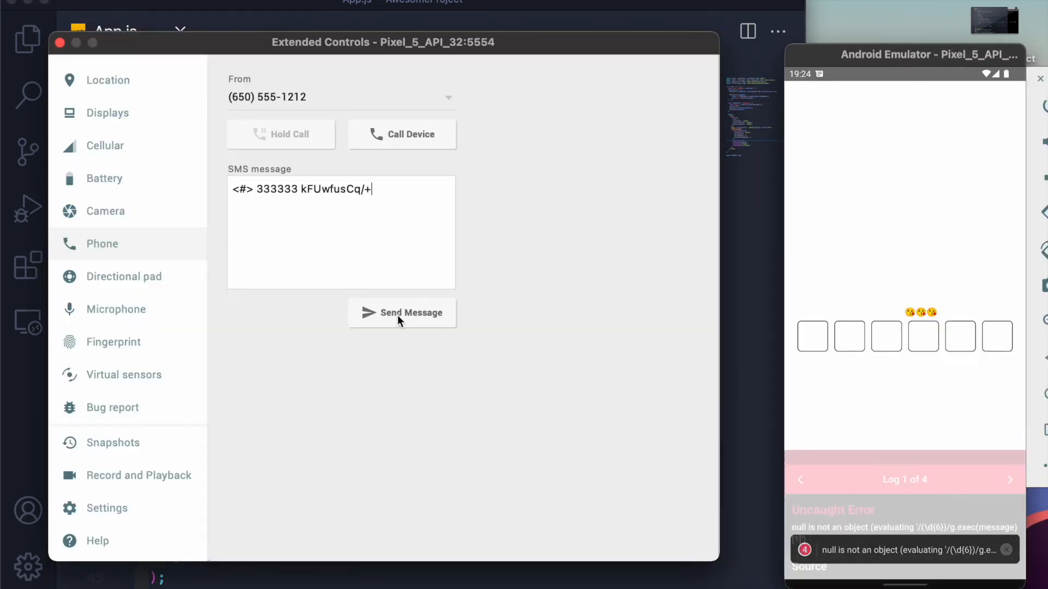
pyautogui.click(934, 120)
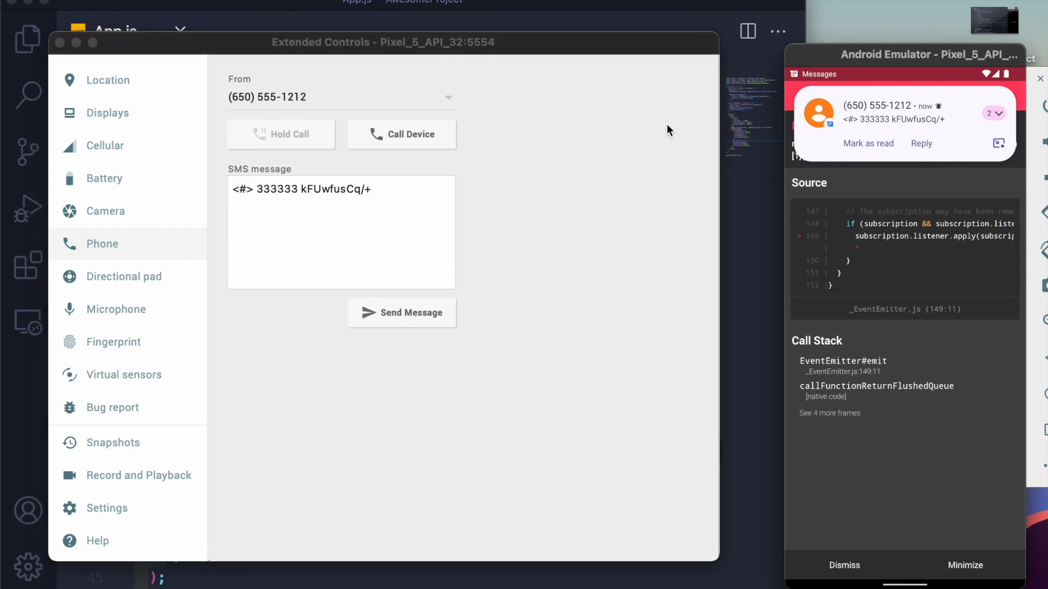
pyautogui.click(843, 562)
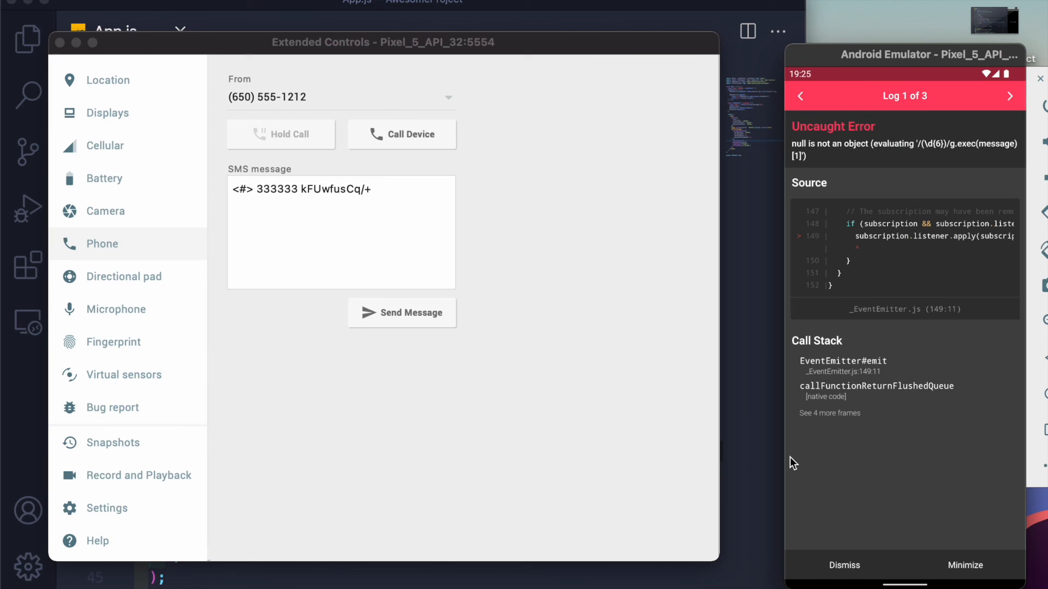
# Step: Dismiss the Uncaught Error logs so the six empty OTP cells show again
pyautogui.click(849, 562)
pyautogui.click(854, 566)
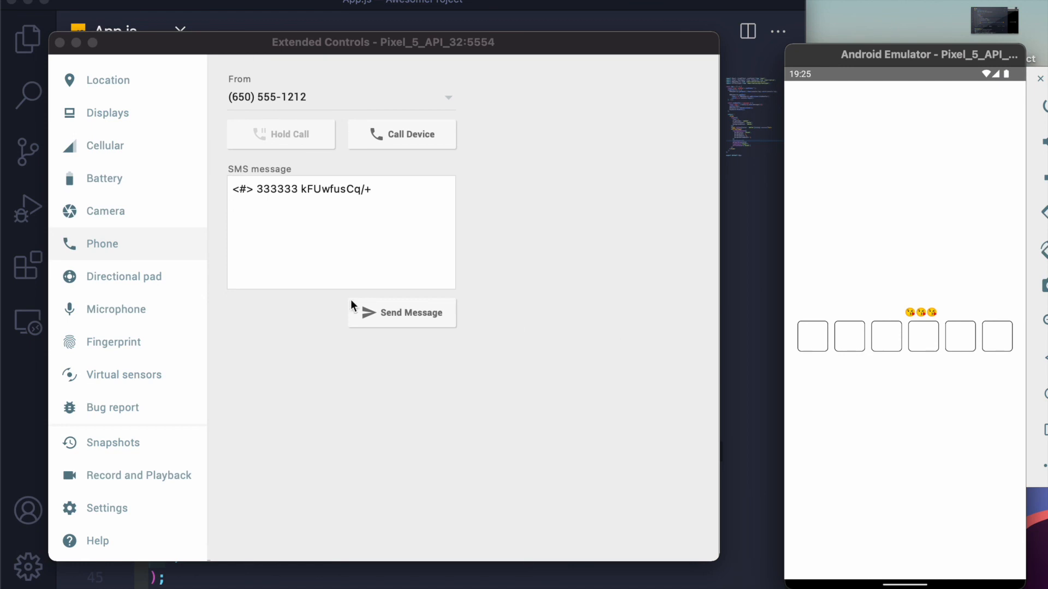
# Step: Close the Extended Controls window and nudge the emulator window upward
pyautogui.click(723, 229)
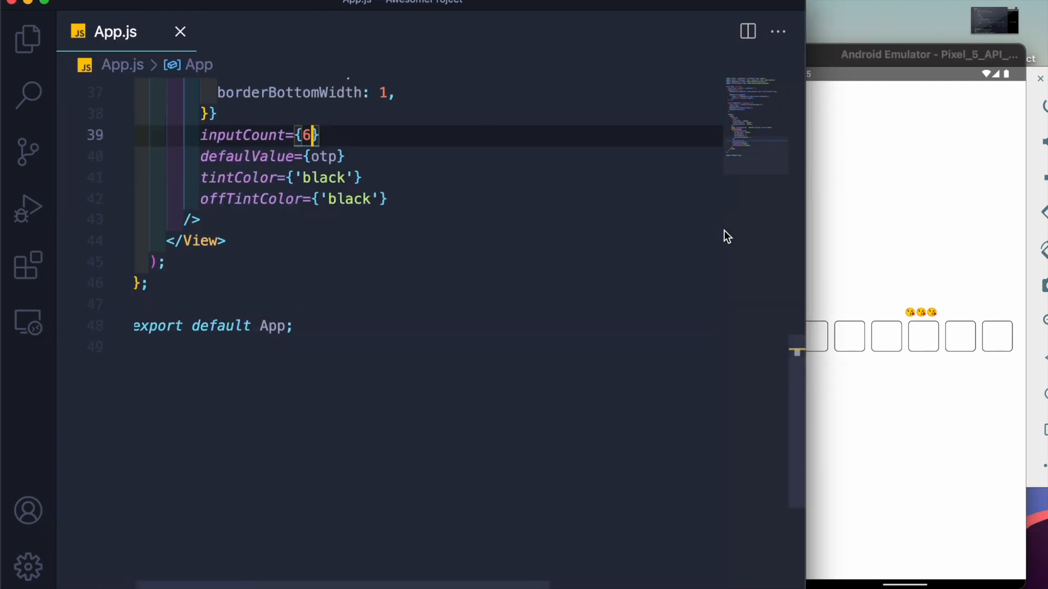
pyautogui.scroll(5, 399, 235)
pyautogui.scroll(-3, 399, 235)
pyautogui.scroll(-1, 399, 235)
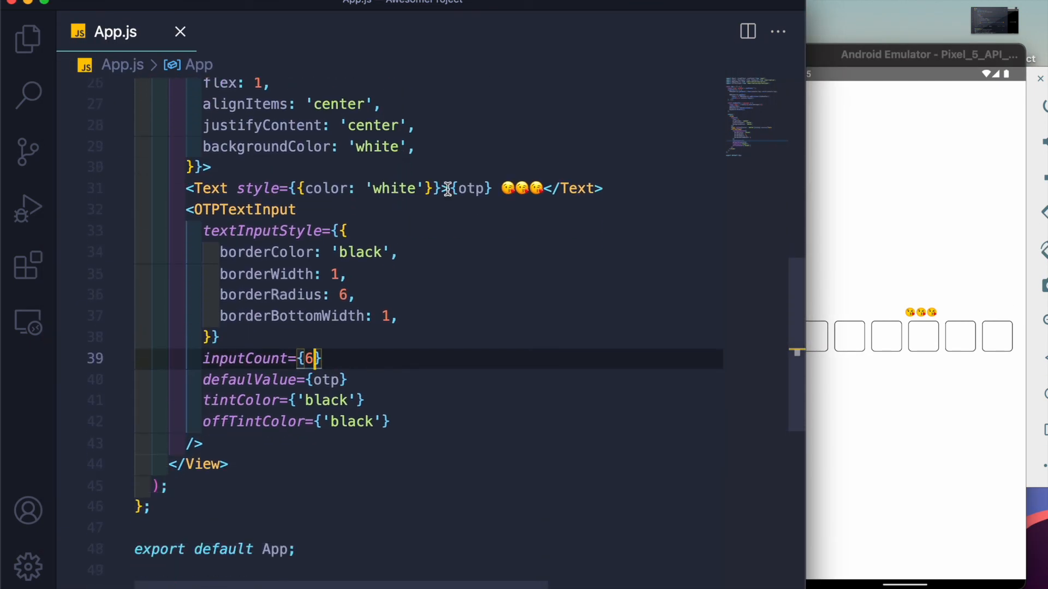
pyautogui.click(884, 54)
pyautogui.moveTo(909, 49); pyautogui.dragTo(921, 41)
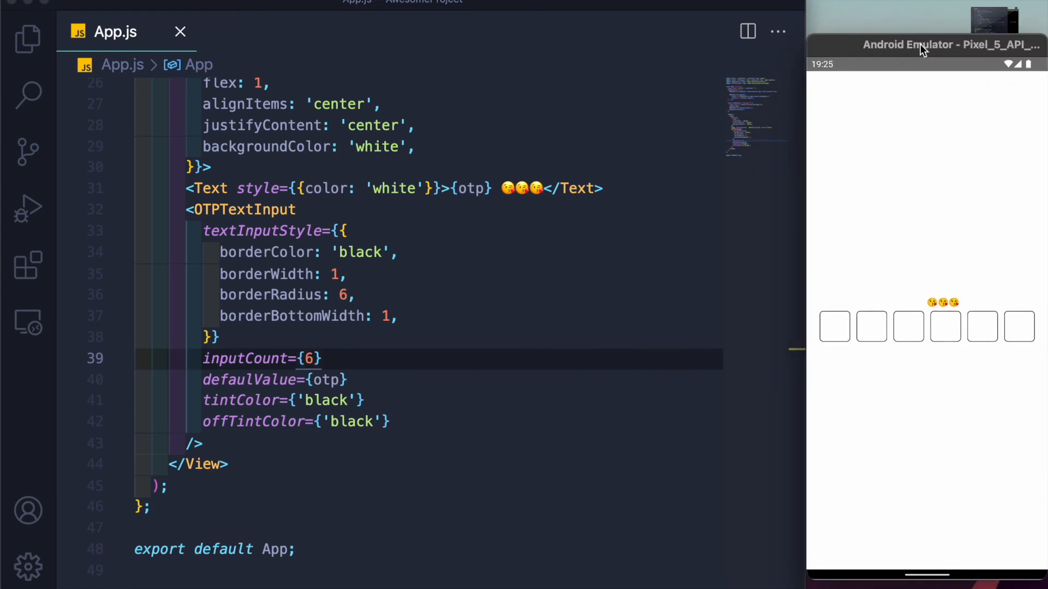
# Step: Focus the first OTP cell in the emulator app to bring up the numeric keypad
pyautogui.click(432, 353)
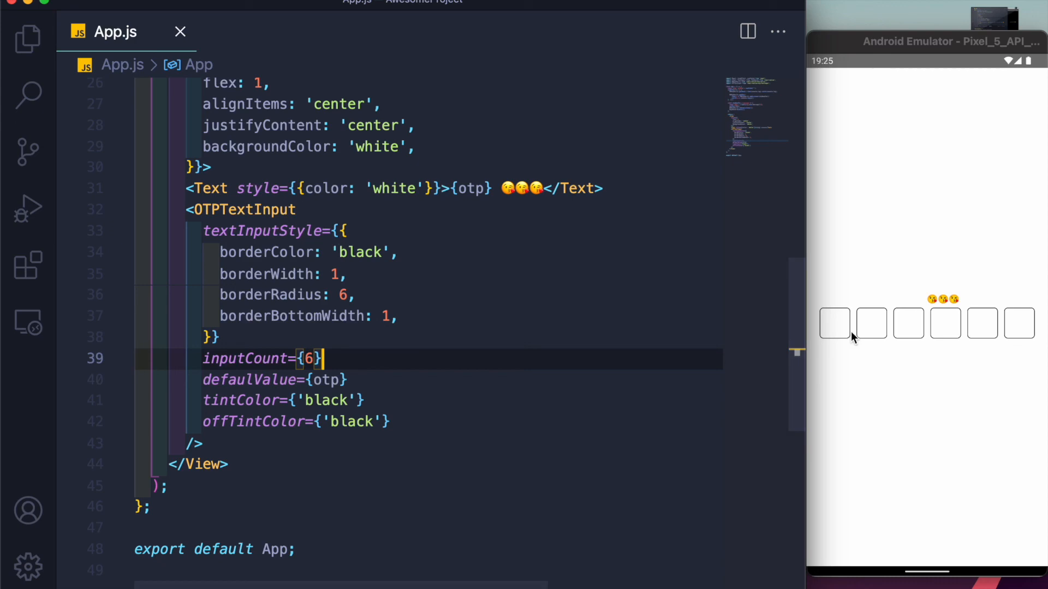
pyautogui.click(833, 328)
pyautogui.click(834, 329)
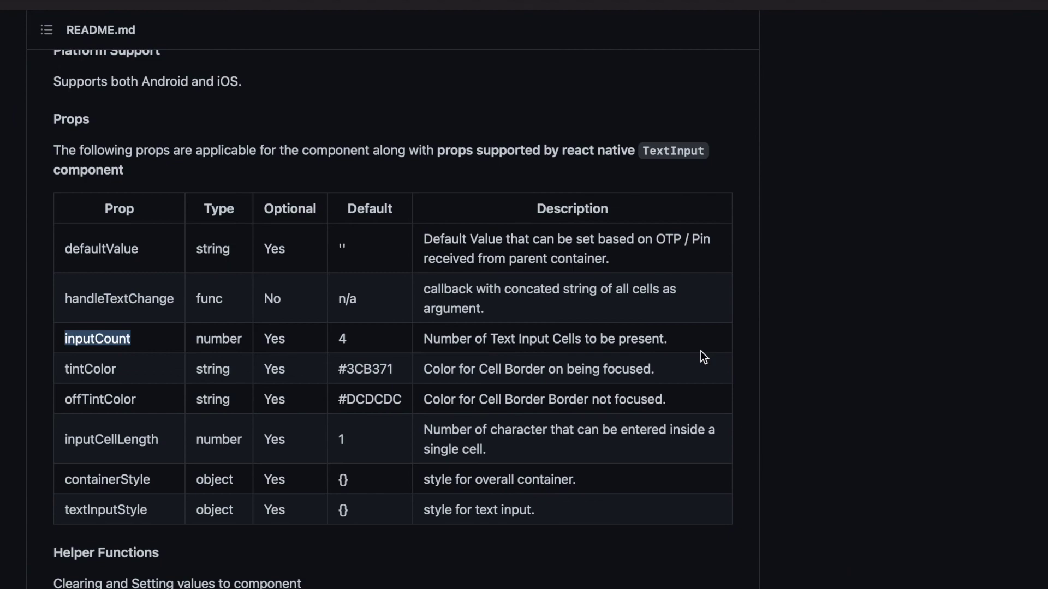
pyautogui.scroll(10, 701, 352)
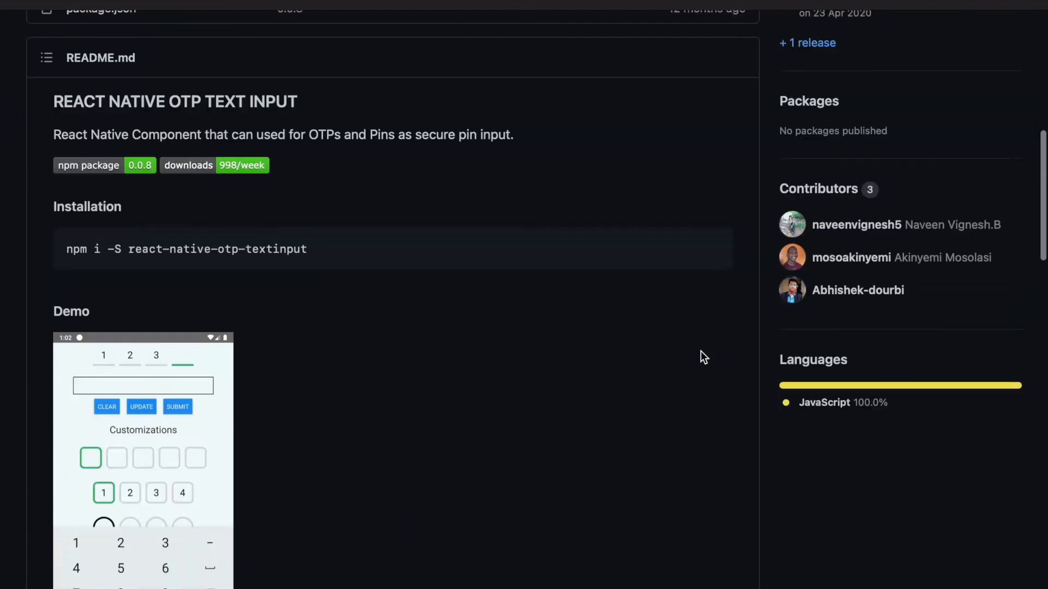
pyautogui.scroll(10, 701, 351)
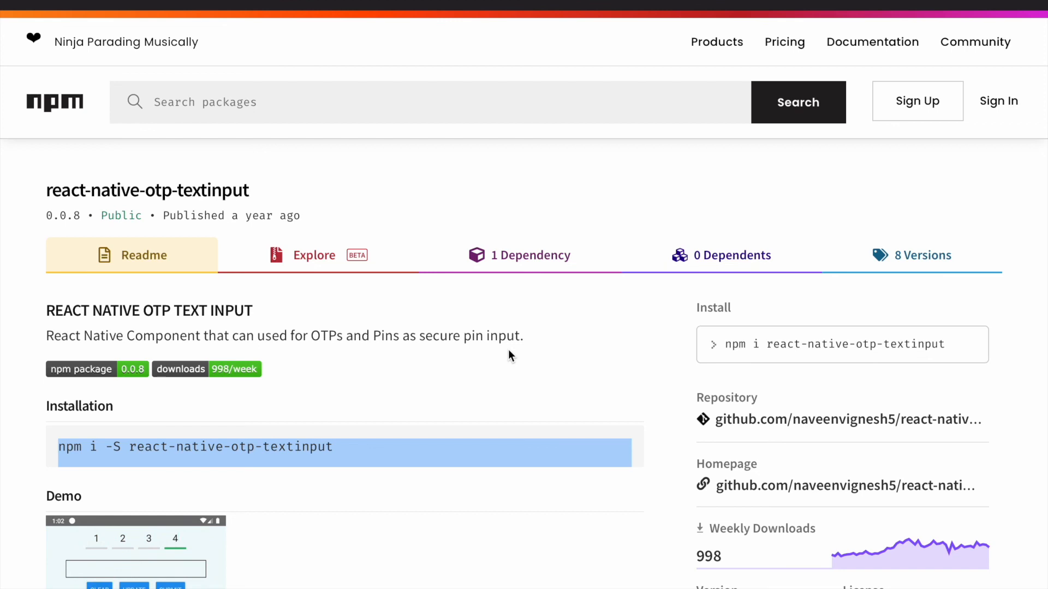
# Step: Switch desktop space back to the App.js editor and emulator
pyautogui.hotkey('ctrl', 'Right')
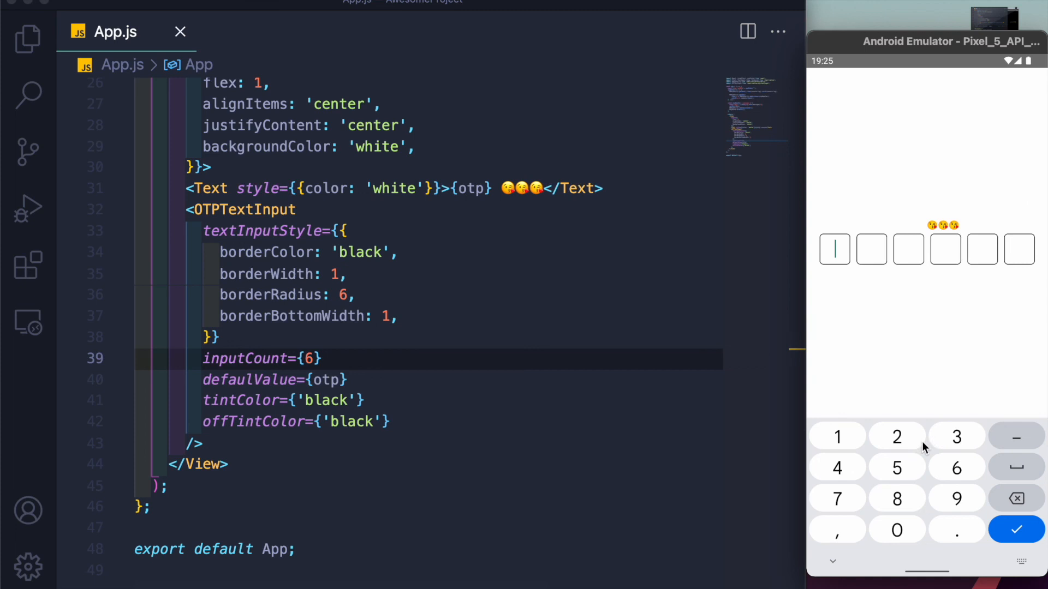
# Step: Fill all six OTP cells with the digit 6 and confirm to hide the keypad
pyautogui.click(959, 468)
pyautogui.doubleClick(958, 467)
pyautogui.click(958, 467)
pyautogui.click(1016, 531)
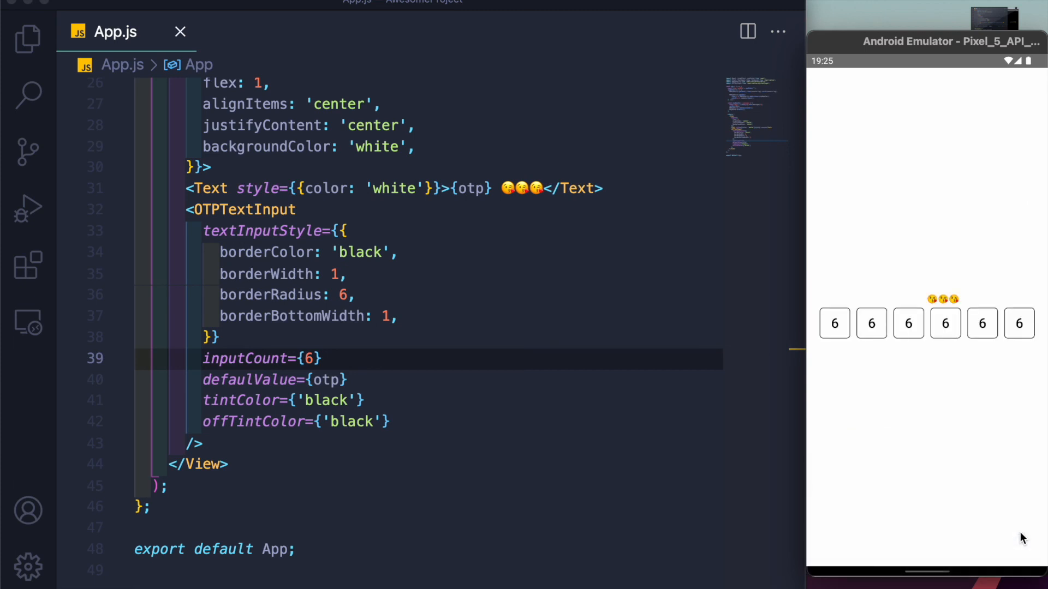